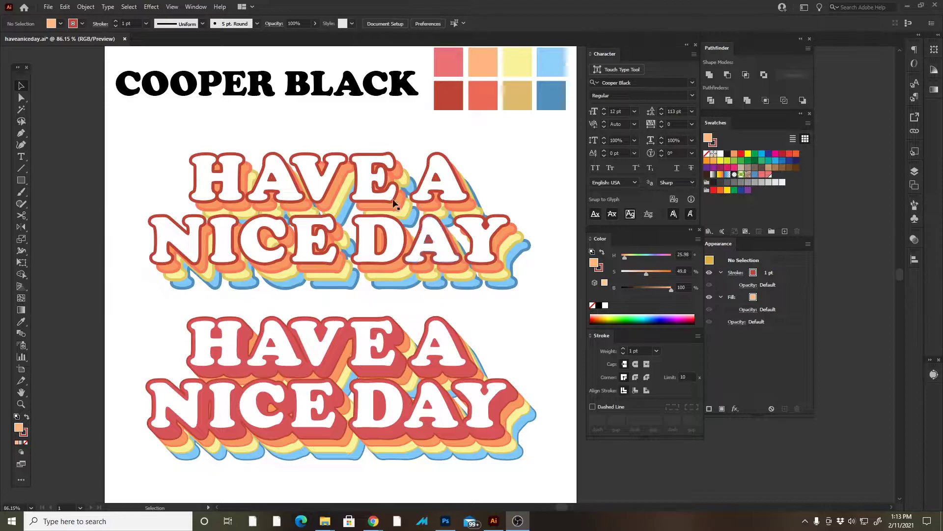
{"action": "left_click", "coordinate": [517, 321]}
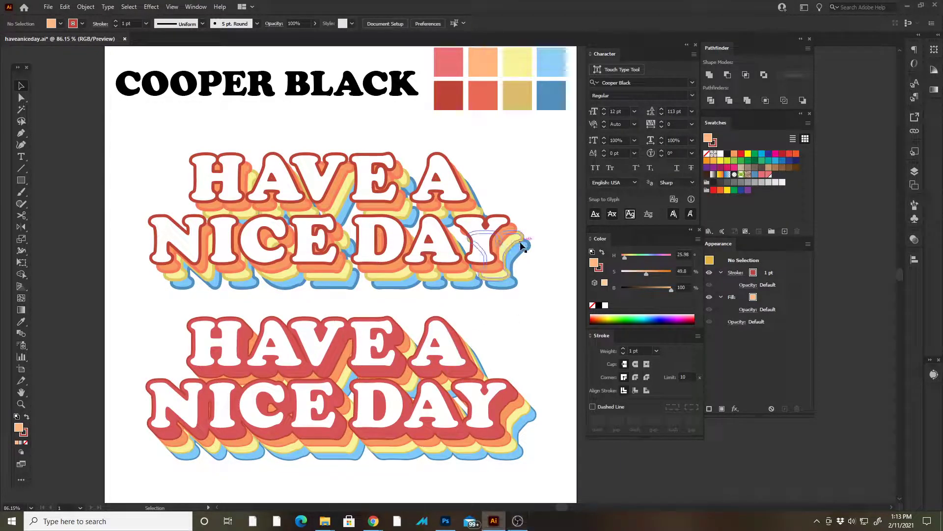
{"action": "left_click_drag", "start_coordinate": [511, 177], "coordinate": [434, 235]}
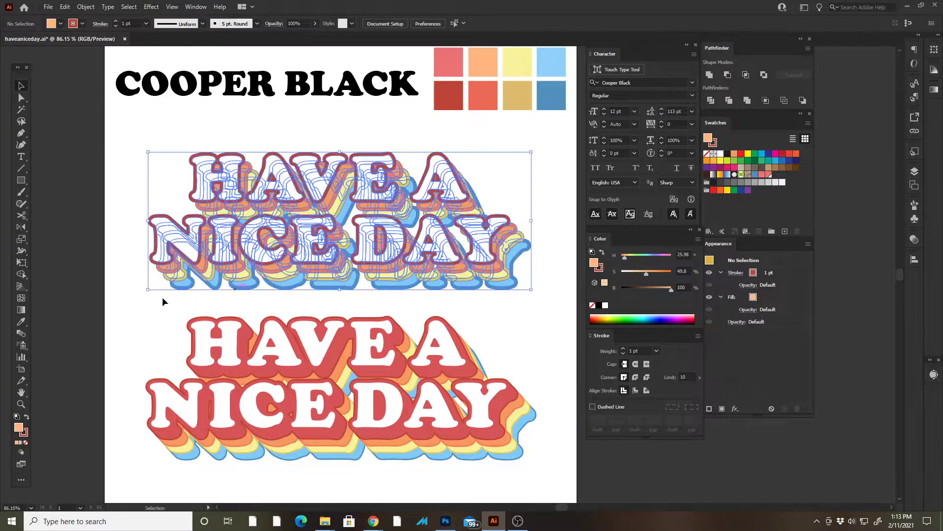
{"action": "left_click_drag", "start_coordinate": [115, 313], "coordinate": [542, 470]}
{"action": "left_click", "coordinate": [546, 294]}
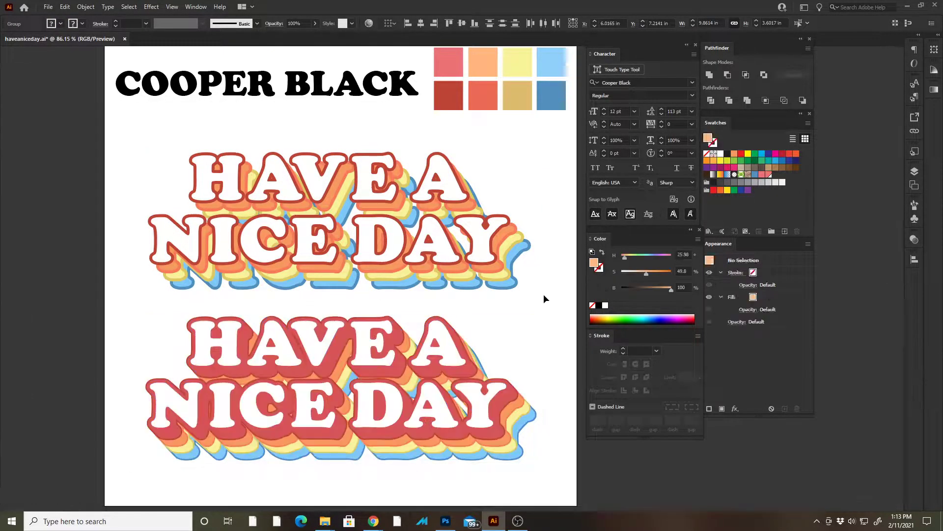
- Move both finished HAVE A NICE DAY designs off the artboard into the empty canvas beside it
{"action": "key", "text": "Tab"}
{"action": "left_click_drag", "start_coordinate": [547, 302], "coordinate": [585, 314]}
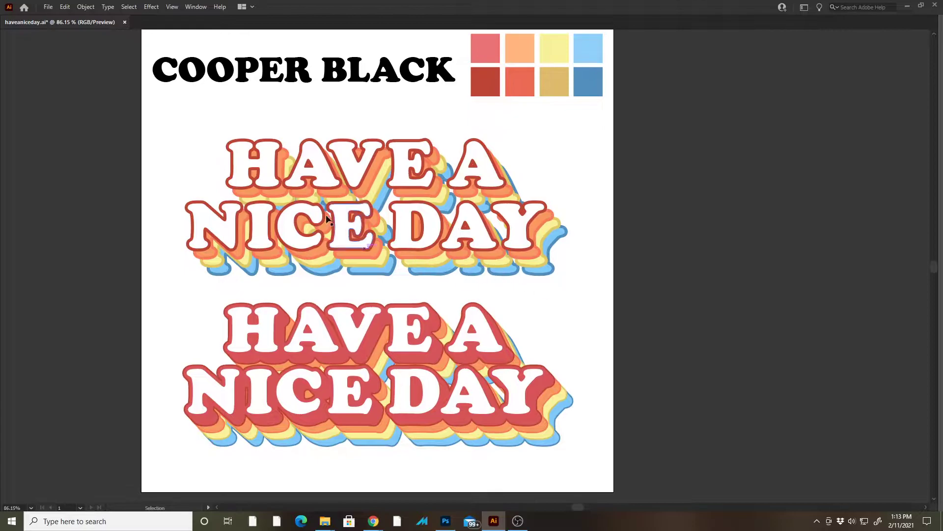
{"action": "left_click_drag", "start_coordinate": [152, 124], "coordinate": [603, 470]}
{"action": "left_click_drag", "start_coordinate": [454, 406], "coordinate": [894, 395]}
{"action": "left_click_drag", "start_coordinate": [590, 392], "coordinate": [433, 393]}
{"action": "left_click", "coordinate": [366, 299]}
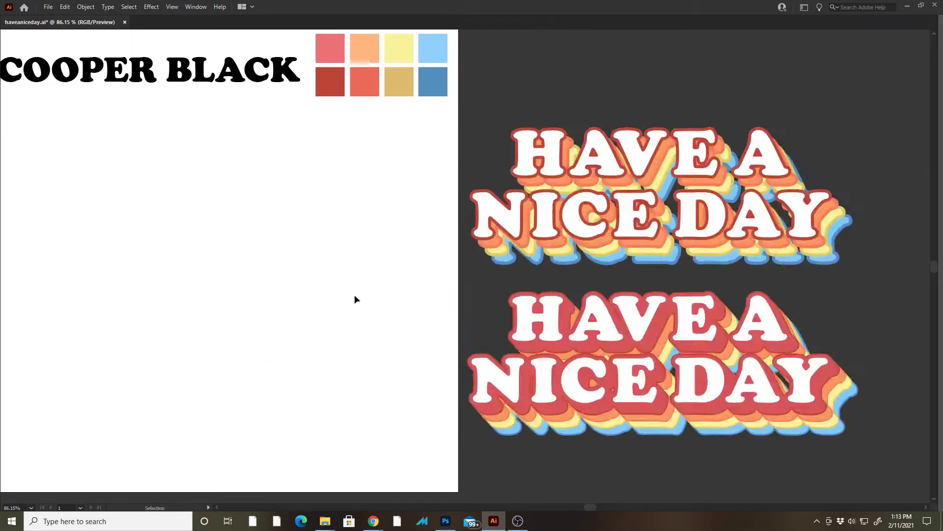
- Save the colors of the eight palette squares as a swatch color group named Nice
{"action": "left_click_drag", "start_coordinate": [318, 272], "coordinate": [447, 289]}
{"action": "key", "text": "Tab"}
{"action": "left_click_drag", "start_coordinate": [219, 286], "coordinate": [141, 286]}
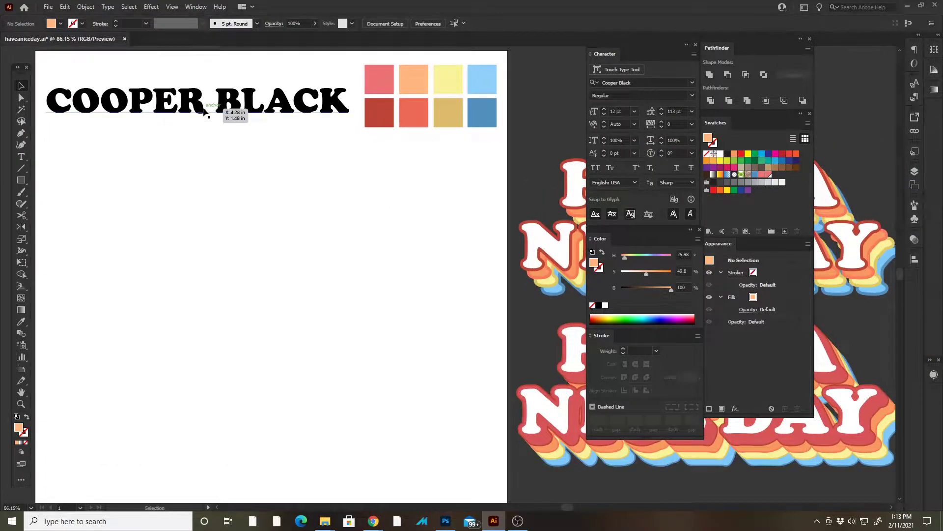
{"action": "left_click_drag", "start_coordinate": [360, 219], "coordinate": [346, 236]}
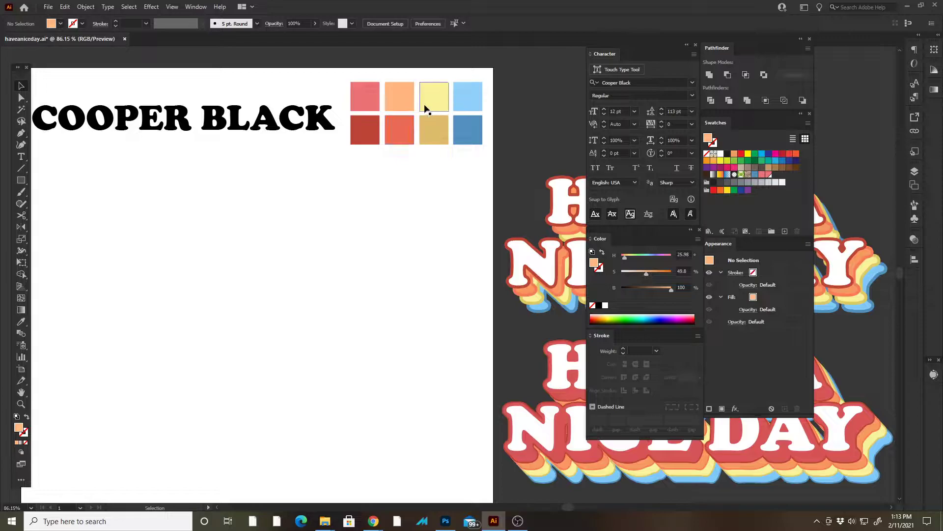
{"action": "left_click_drag", "start_coordinate": [342, 71], "coordinate": [511, 152]}
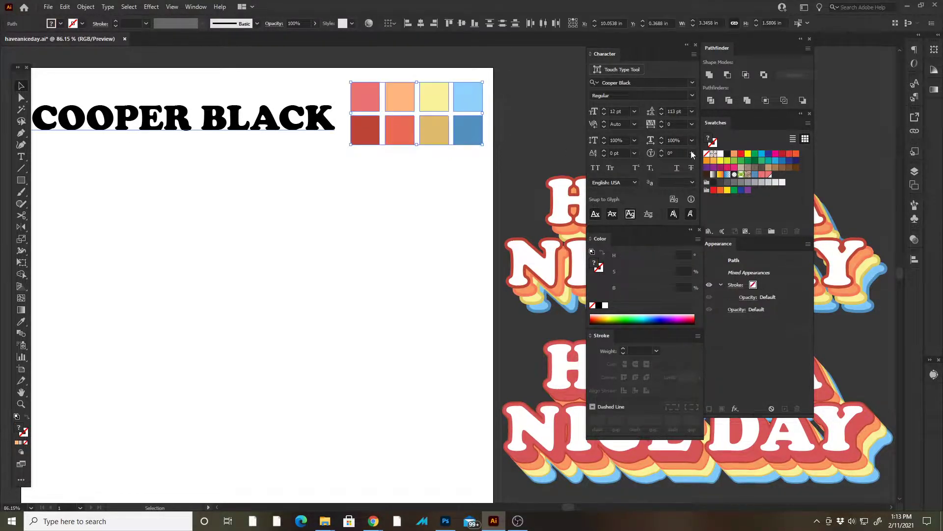
{"action": "left_click", "coordinate": [773, 232]}
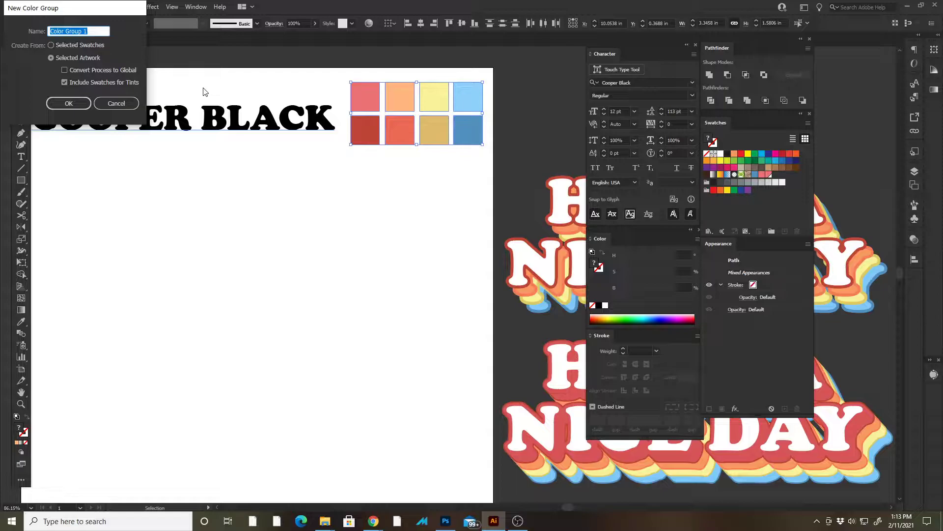
{"action": "type", "text": "Nice"}
{"action": "left_click", "coordinate": [69, 103]}
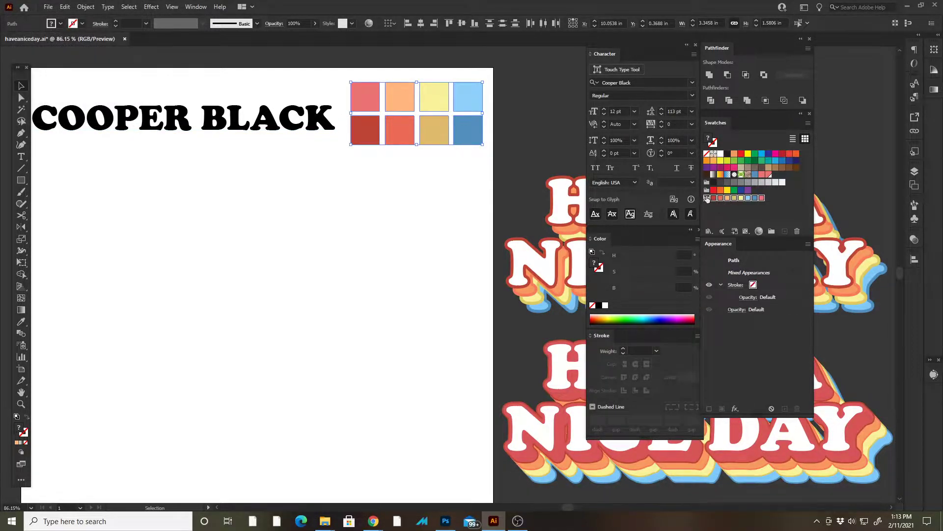
- Move the pink swatch from the end to the start of the new color group and deselect the squares
{"action": "left_click", "coordinate": [755, 210]}
{"action": "left_click", "coordinate": [762, 198]}
{"action": "left_click_drag", "start_coordinate": [764, 200], "coordinate": [715, 203]}
{"action": "left_click", "coordinate": [391, 209]}
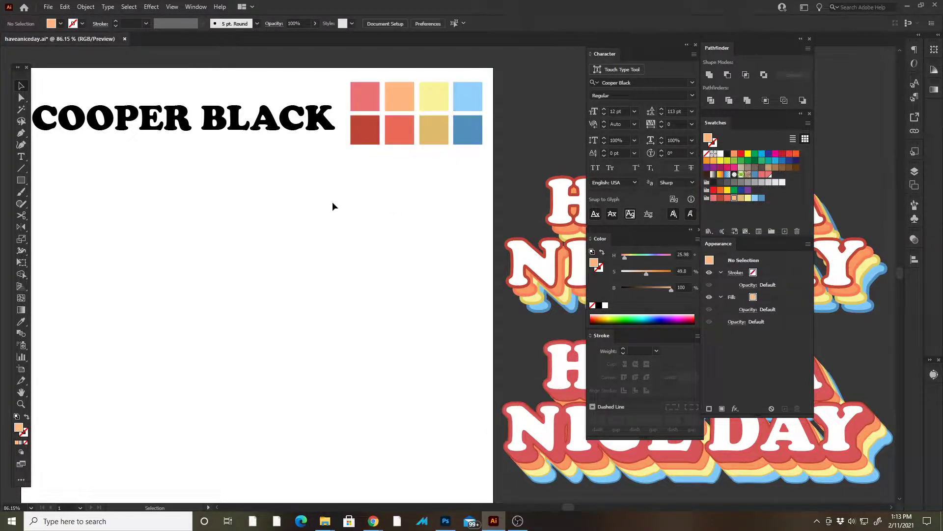
- Duplicate the COOPER BLACK text below the original and change the copy's wording to HAVE A NICE DAY
{"action": "scroll", "coordinate": [333, 201], "scroll_direction": "left", "scroll_amount": 3}
{"action": "key", "text": "Tab"}
{"action": "left_click_drag", "start_coordinate": [332, 203], "coordinate": [361, 206]}
{"action": "left_click_drag", "start_coordinate": [295, 102], "coordinate": [316, 197]}
{"action": "double_click", "coordinate": [227, 186]}
{"action": "triple_click", "coordinate": [227, 185]}
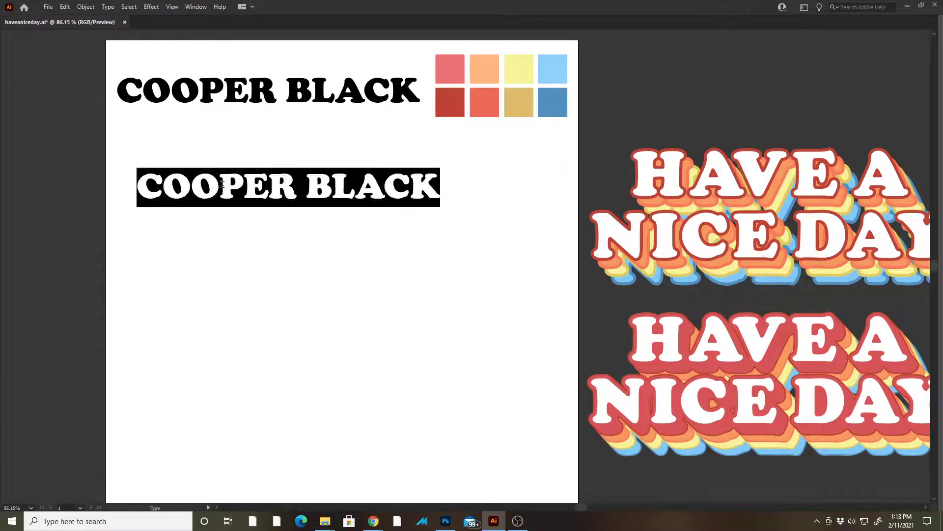
{"action": "type", "text": "h"}
{"action": "key", "text": "BackSpace"}
{"action": "type", "text": "HAVE A NI"}
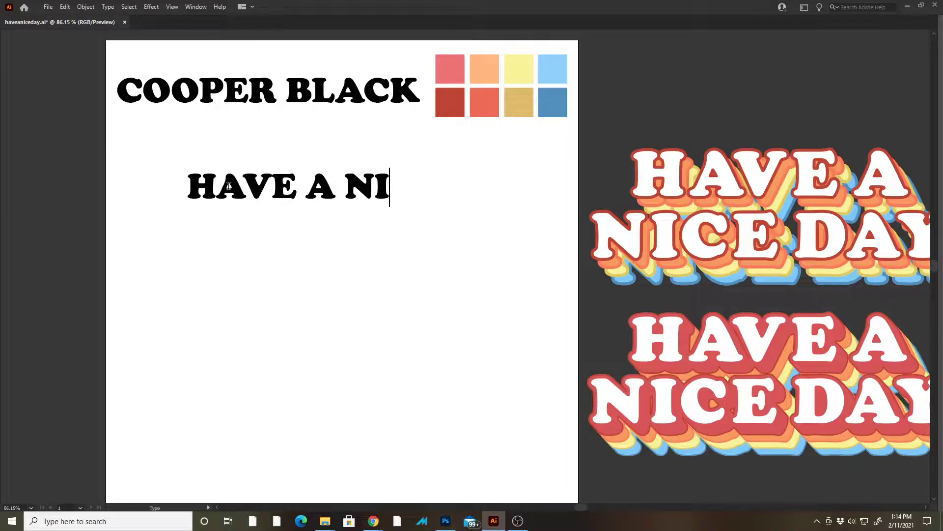
{"action": "type", "text": "CE DAY"}
- Break the copied text into two lines, HAVE A above NICE DAY, and finish text editing
{"action": "key", "text": "Left"}
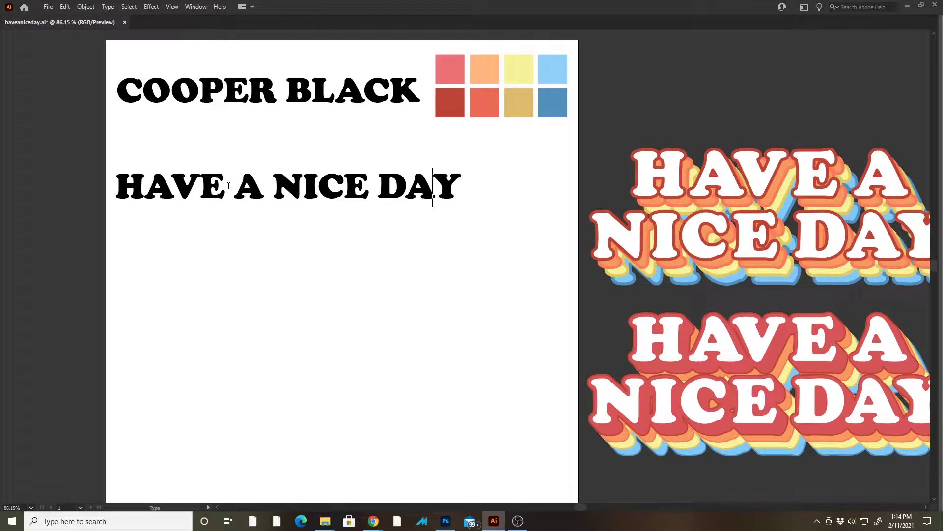
{"action": "key", "text": "Left"}
{"action": "key", "text": "BackSpace"}
{"action": "key", "text": "Return"}
{"action": "key", "text": "Escape"}
{"action": "key", "text": "Tab"}
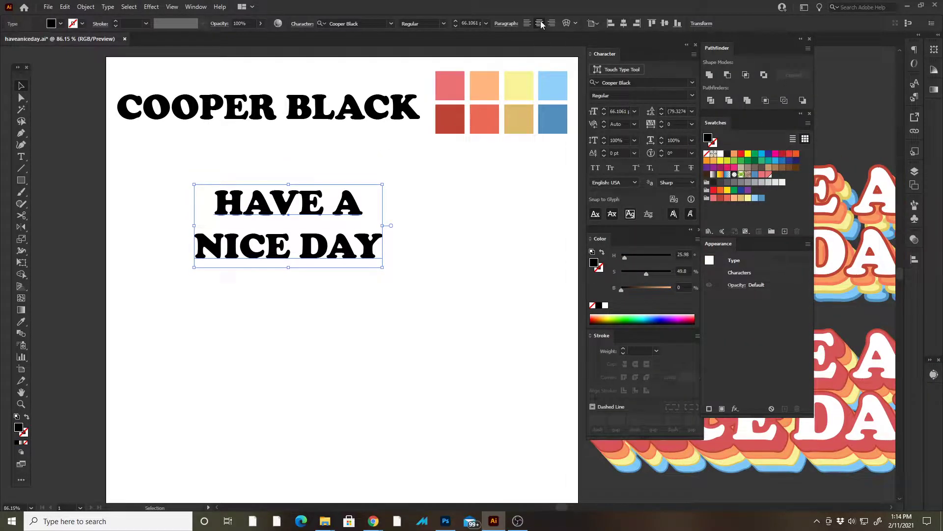
- Scale the two-line HAVE A NICE DAY text up to about 123 pt and center it roughly across the artboard
{"action": "key", "text": "space"}
{"action": "left_click_drag", "start_coordinate": [359, 259], "coordinate": [623, 338]}
{"action": "left_click_drag", "start_coordinate": [552, 301], "coordinate": [511, 293]}
{"action": "key", "text": "space"}
{"action": "left_click_drag", "start_coordinate": [472, 318], "coordinate": [499, 293]}
{"action": "key", "text": "Tab"}
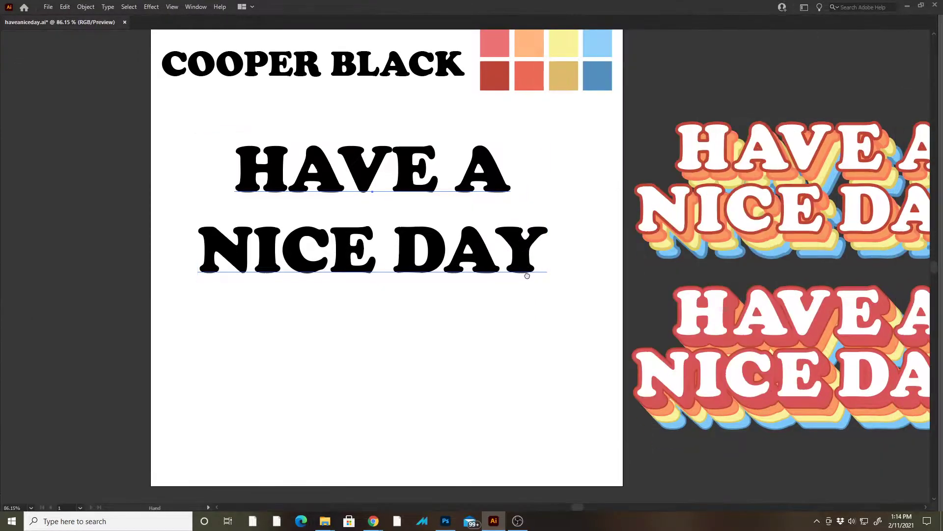
- Set the leading of the HAVE A NICE DAY text to 107 pt and deselect it
{"action": "key", "text": "Tab"}
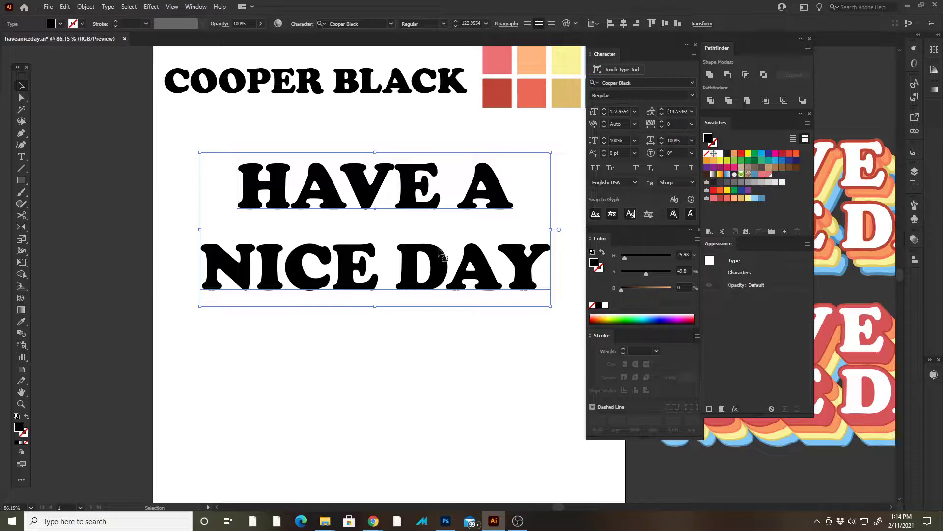
{"action": "left_click", "coordinate": [661, 115]}
{"action": "left_click", "coordinate": [662, 115]}
{"action": "left_click", "coordinate": [662, 115]}
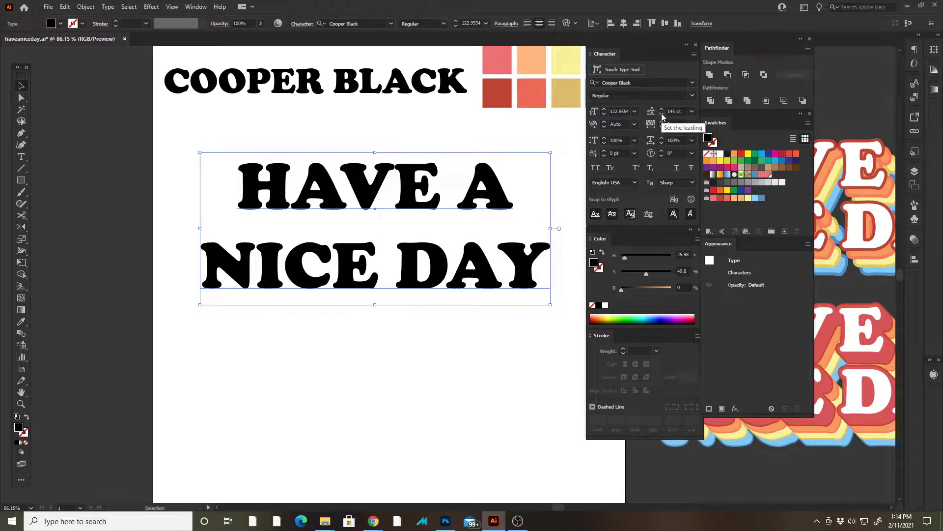
{"action": "left_click_drag", "start_coordinate": [662, 114], "coordinate": [661, 113]}
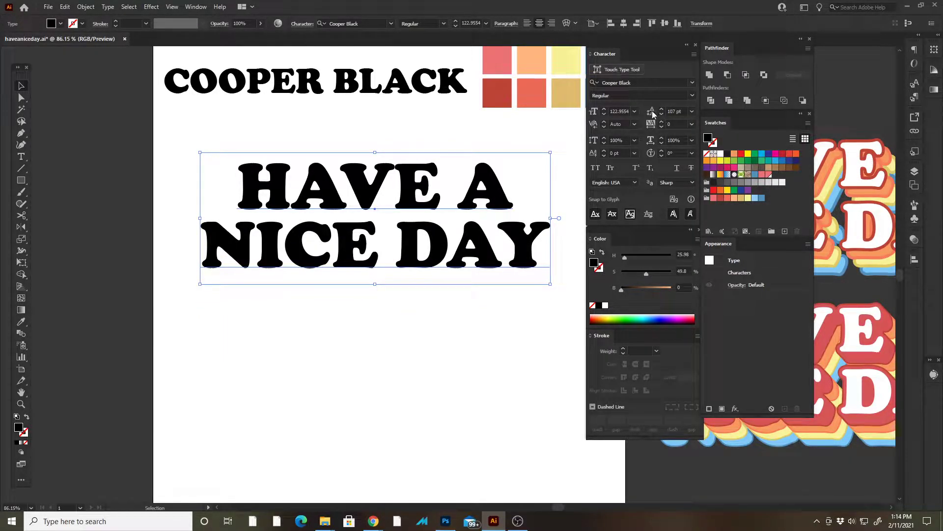
{"action": "left_click", "coordinate": [489, 304]}
- Enter the HAVE A NICE DAY text and place the cursor between the letters of HAVE for kerning
{"action": "key", "text": "Tab"}
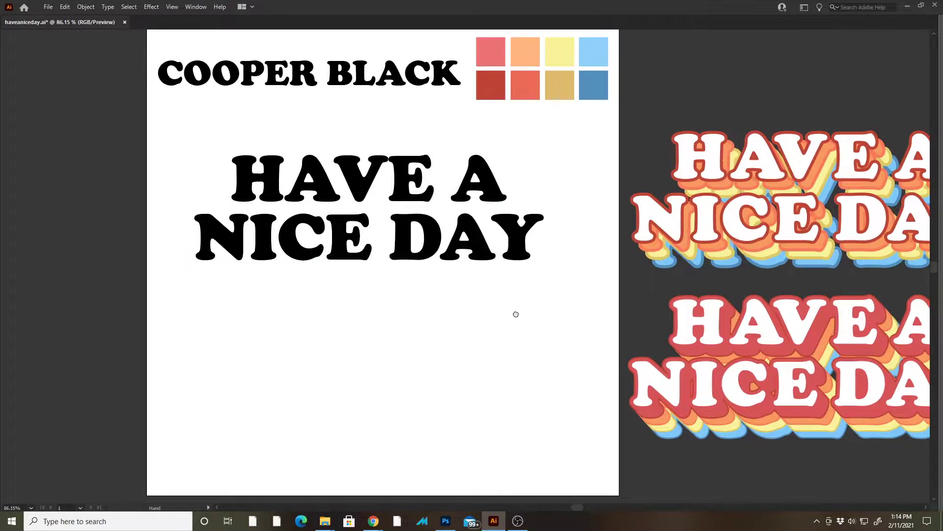
{"action": "key", "text": "Tab"}
{"action": "key", "text": "f"}
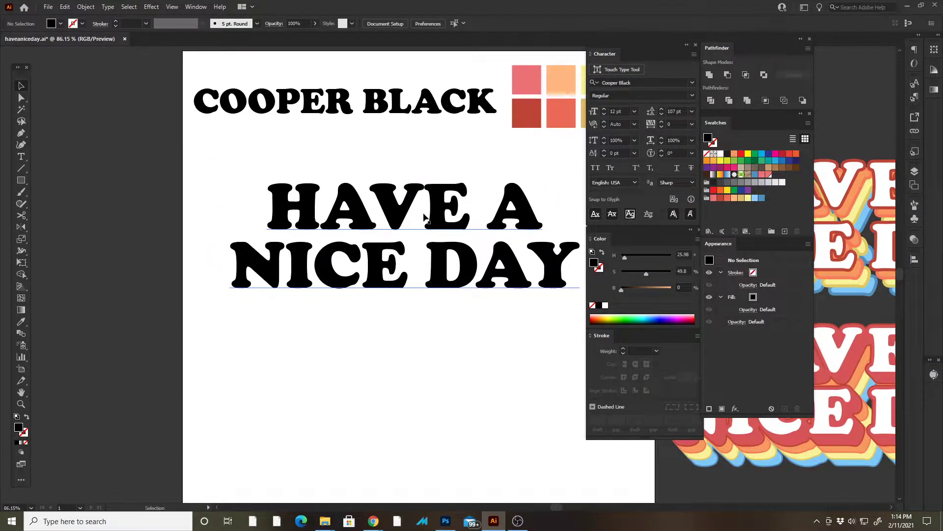
{"action": "double_click", "coordinate": [422, 207]}
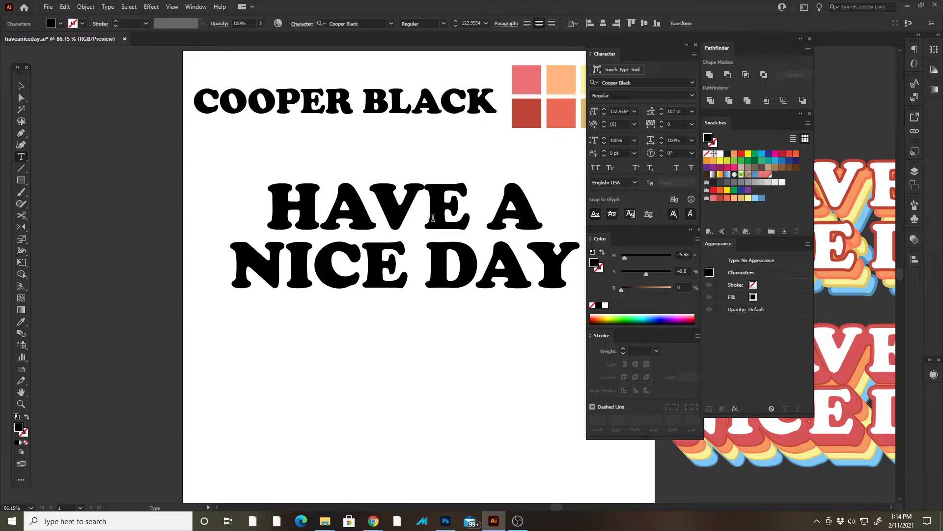
{"action": "key", "text": "Left"}
{"action": "key", "text": "Left"}
{"action": "key", "text": "Right"}
{"action": "key", "text": "Left"}
{"action": "key", "text": "super+Right"}
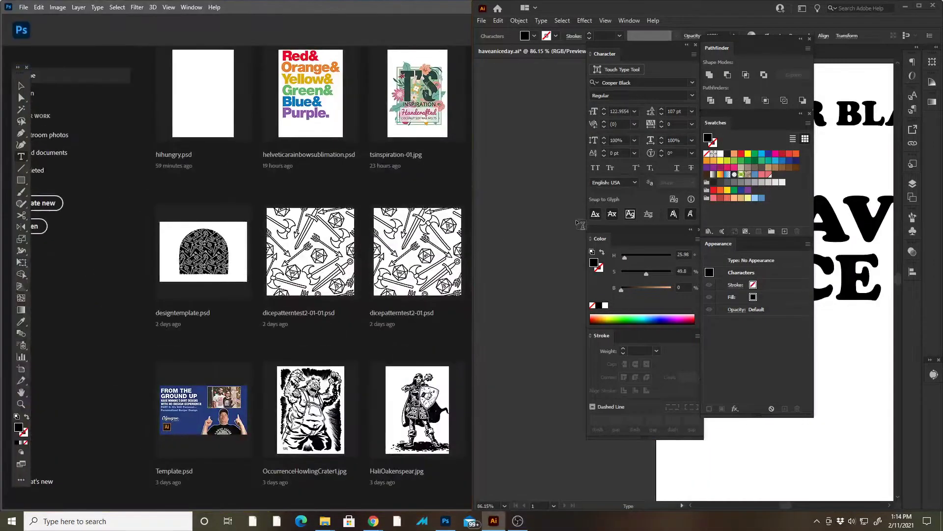
{"action": "left_click", "coordinate": [920, 6]}
{"action": "key", "text": "ctrl+z"}
- Tighten the kerning between the letters of the HAVE A line, starting from the H and A
{"action": "key", "text": "Escape"}
{"action": "key", "text": "Tab"}
{"action": "key", "text": "ctrl+shift+a"}
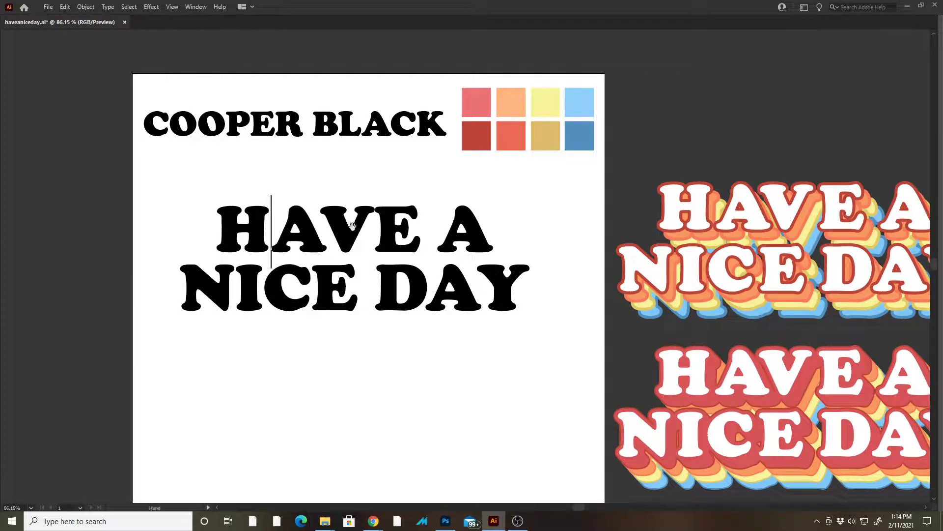
{"action": "key", "text": "Right"}
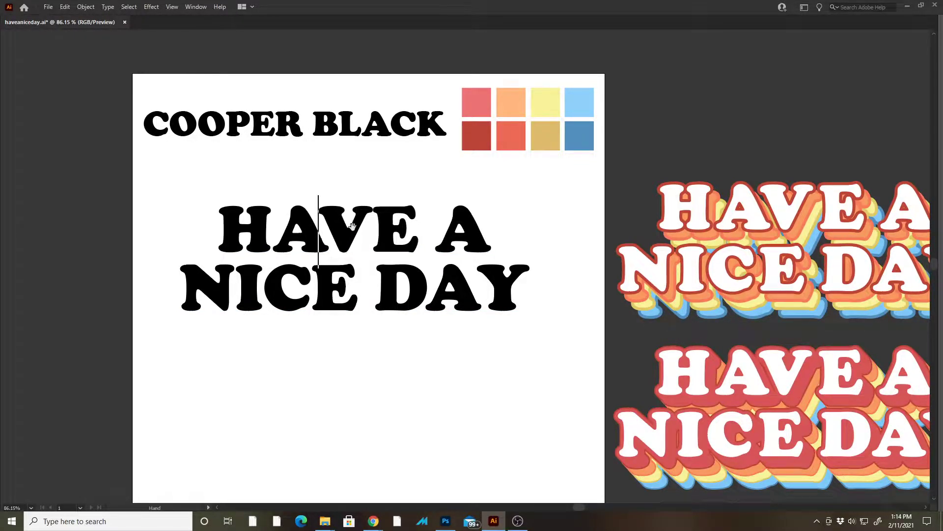
{"action": "key", "text": "Right"}
{"action": "key", "text": "Right"}
{"action": "key", "text": "Right"}
{"action": "key", "text": "Right"}
{"action": "key", "text": "Right"}
- Tighten the kerning letter by letter along the NICE DAY line
{"action": "key", "text": "Right"}
{"action": "key", "text": "Right"}
{"action": "key", "text": "Left"}
{"action": "key", "text": "Right"}
{"action": "key", "text": "Right"}
{"action": "key", "text": "Right"}
{"action": "key", "text": "Right"}
{"action": "key", "text": "Right"}
{"action": "key", "text": "Right"}
{"action": "key", "text": "Left"}
{"action": "key", "text": "alt+Left"}
{"action": "key", "text": "alt+Left"}
{"action": "key", "text": "Right"}
{"action": "key", "text": "Right"}
{"action": "key", "text": "Left"}
{"action": "key", "text": "alt+Left"}
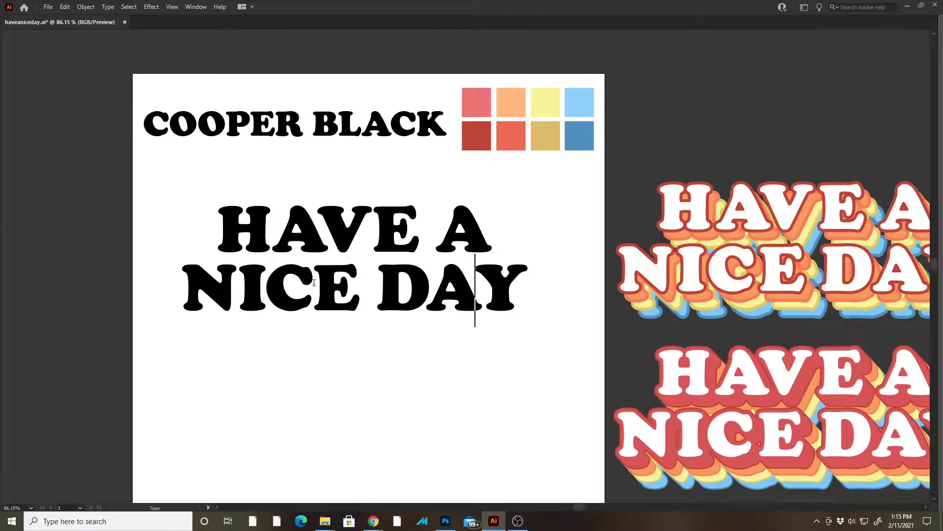
- Refine the kerning between the H and A of HAVE and finish text editing
{"action": "left_click", "coordinate": [318, 302]}
{"action": "left_click", "coordinate": [272, 236]}
{"action": "key", "text": "alt+Left"}
{"action": "key", "text": "alt+Left"}
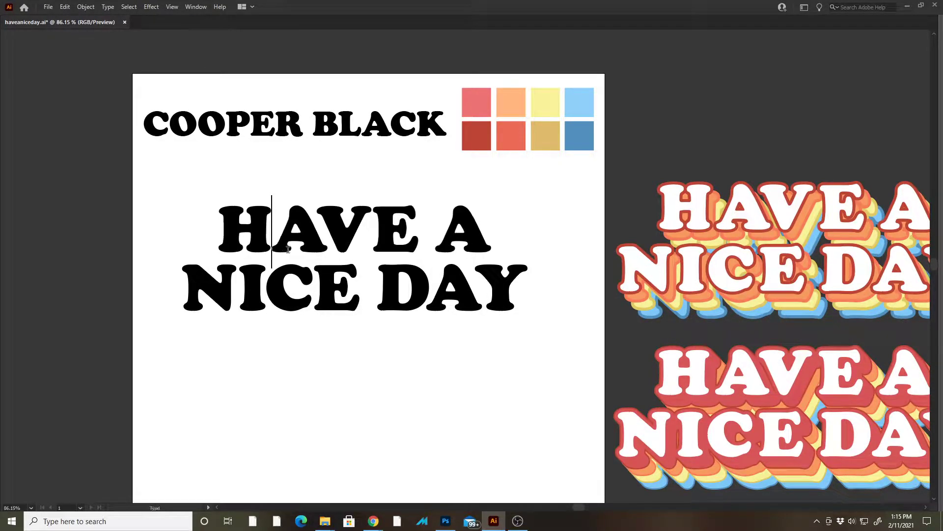
{"action": "key", "text": "Escape"}
{"action": "key", "text": "Tab"}
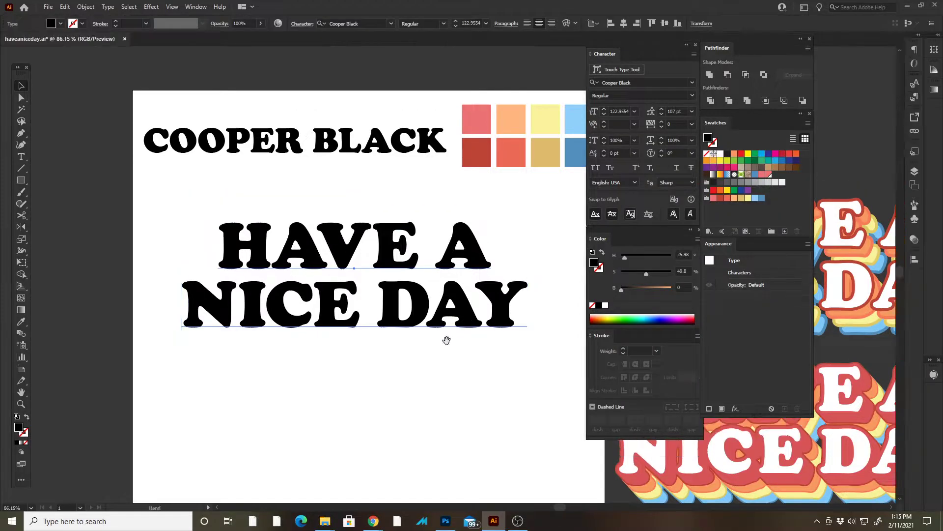
- Add a new fill to the HAVE A NICE DAY text's appearance and set it to white
{"action": "left_click", "coordinate": [443, 281]}
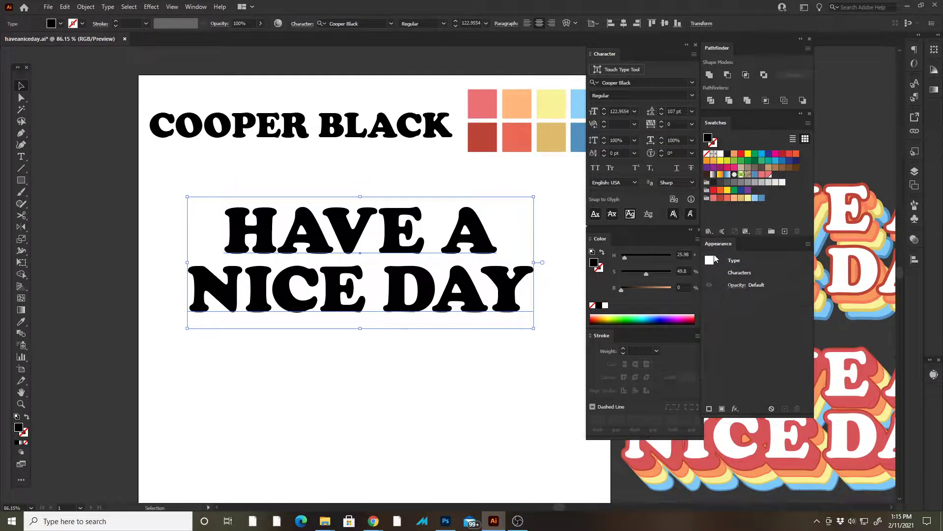
{"action": "left_click", "coordinate": [721, 408]}
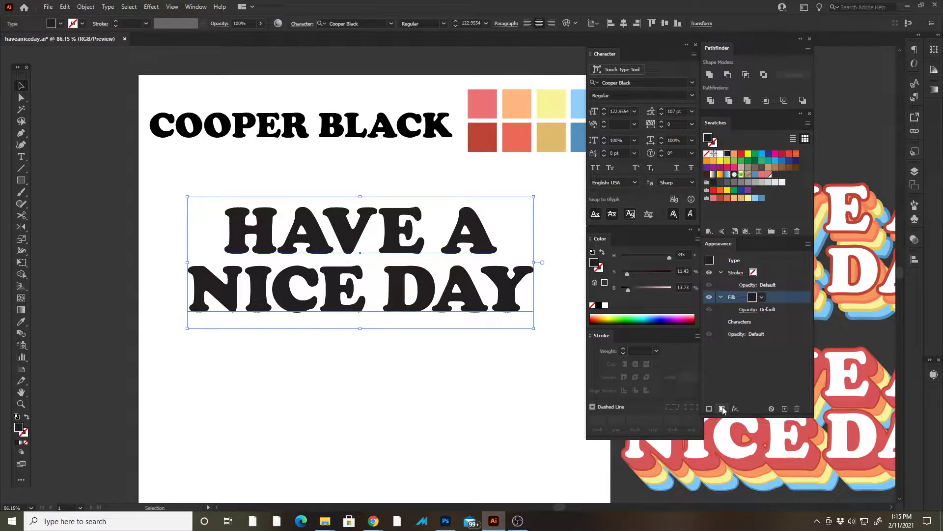
{"action": "left_click", "coordinate": [750, 297]}
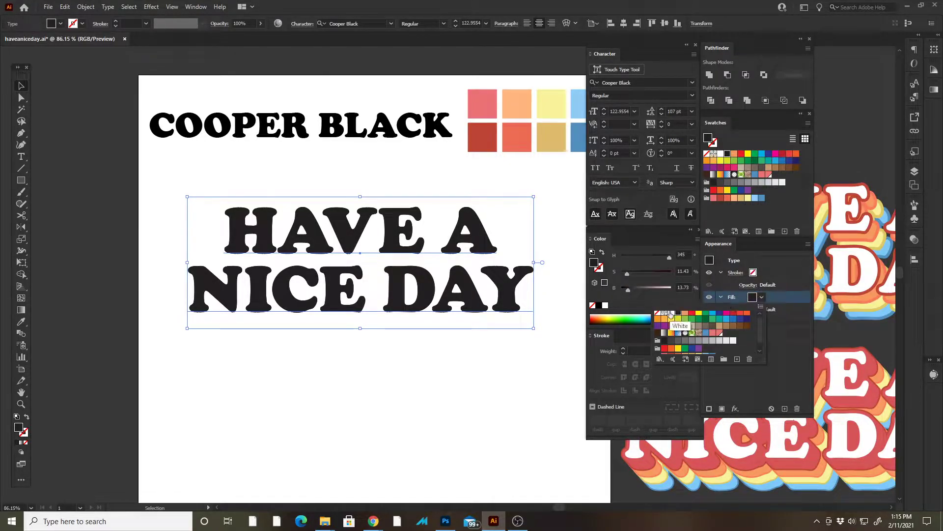
{"action": "left_click", "coordinate": [671, 313]}
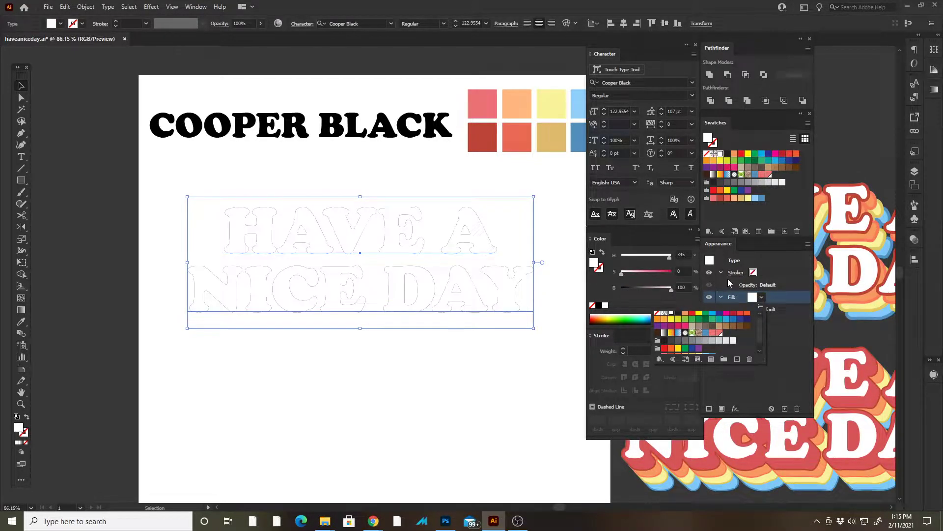
- Give the HAVE A NICE DAY text's stroke a black swatch color
{"action": "left_click", "coordinate": [766, 274]}
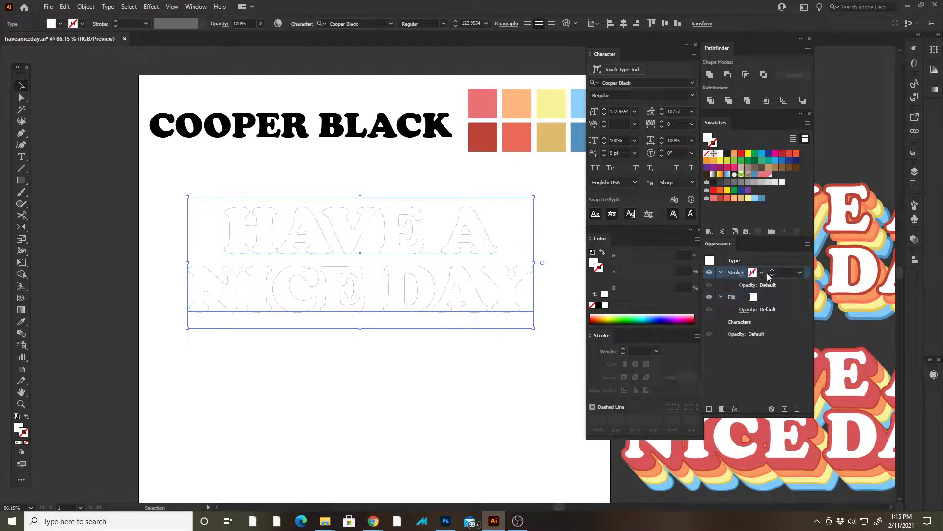
{"action": "left_click", "coordinate": [763, 274]}
{"action": "left_click", "coordinate": [679, 290]}
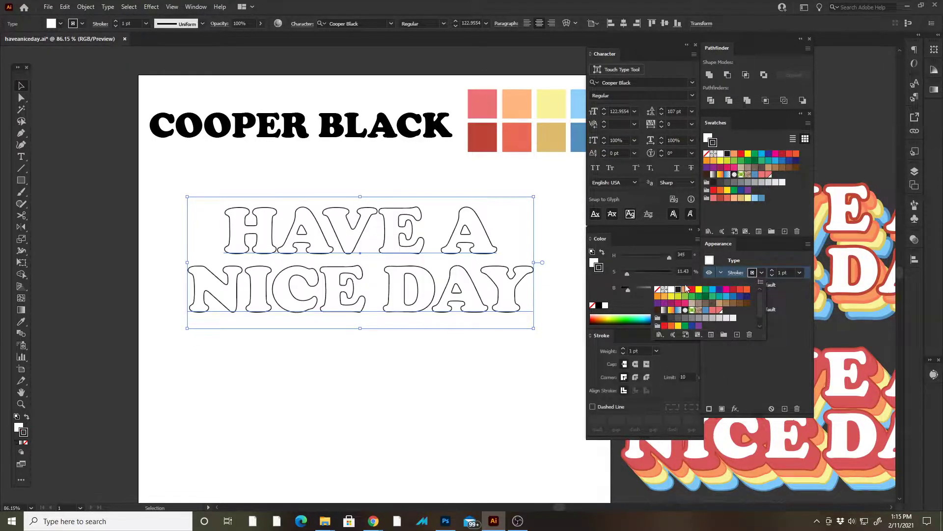
- Increase the black stroke weight of the HAVE A NICE DAY text to 15 pt
{"action": "left_click", "coordinate": [722, 272]}
{"action": "left_click", "coordinate": [771, 270]}
{"action": "left_click", "coordinate": [772, 271]}
{"action": "left_click", "coordinate": [771, 271]}
{"action": "left_click", "coordinate": [771, 271]}
{"action": "left_click", "coordinate": [772, 270]}
{"action": "left_click", "coordinate": [771, 270]}
{"action": "left_click", "coordinate": [771, 269]}
{"action": "left_click", "coordinate": [771, 270]}
{"action": "left_click", "coordinate": [771, 270]}
{"action": "left_click", "coordinate": [771, 269]}
{"action": "left_click", "coordinate": [771, 270]}
{"action": "left_click", "coordinate": [771, 269]}
{"action": "left_click", "coordinate": [771, 270]}
{"action": "left_click", "coordinate": [771, 269]}
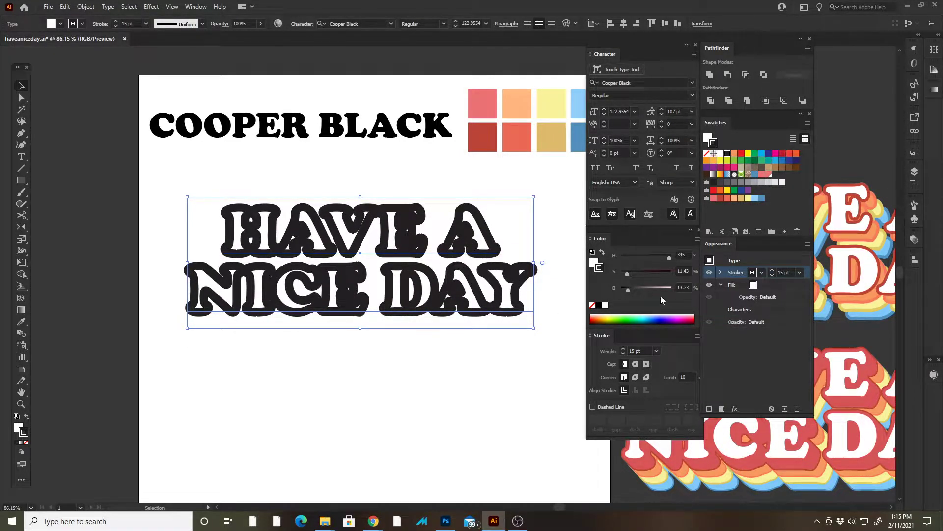
- Move the black stroke beneath the white fill in the HAVE A NICE DAY text's appearance
{"action": "mouse_move", "coordinate": [806, 271]}
{"action": "left_mouse_down"}
{"action": "mouse_move", "coordinate": [802, 281]}
{"action": "mouse_move", "coordinate": [742, 276]}
{"action": "mouse_move", "coordinate": [741, 304]}
{"action": "left_mouse_up"}
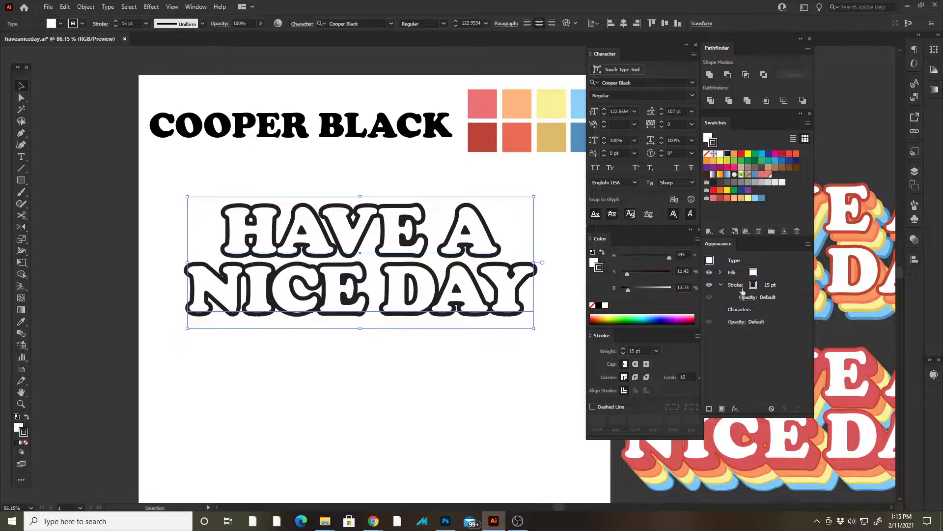
{"action": "left_click", "coordinate": [369, 335]}
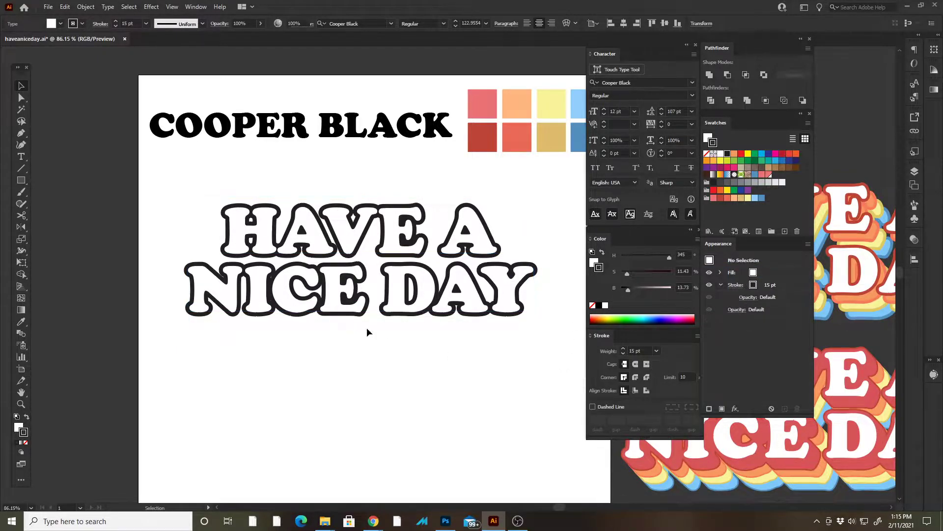
{"action": "key", "text": "z"}
{"action": "left_click_drag", "start_coordinate": [177, 262], "coordinate": [474, 305]}
{"action": "left_click", "coordinate": [378, 273], "text": "alt"}
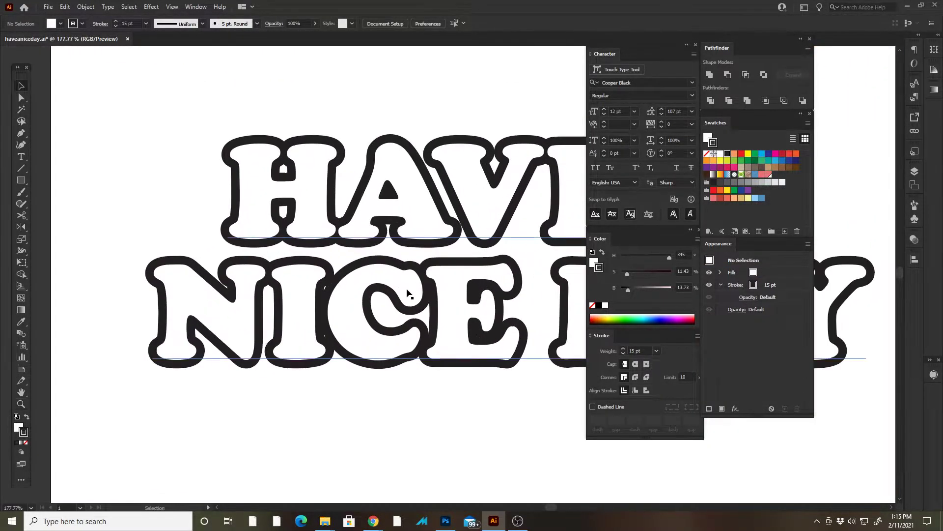
{"action": "key", "text": "Tab"}
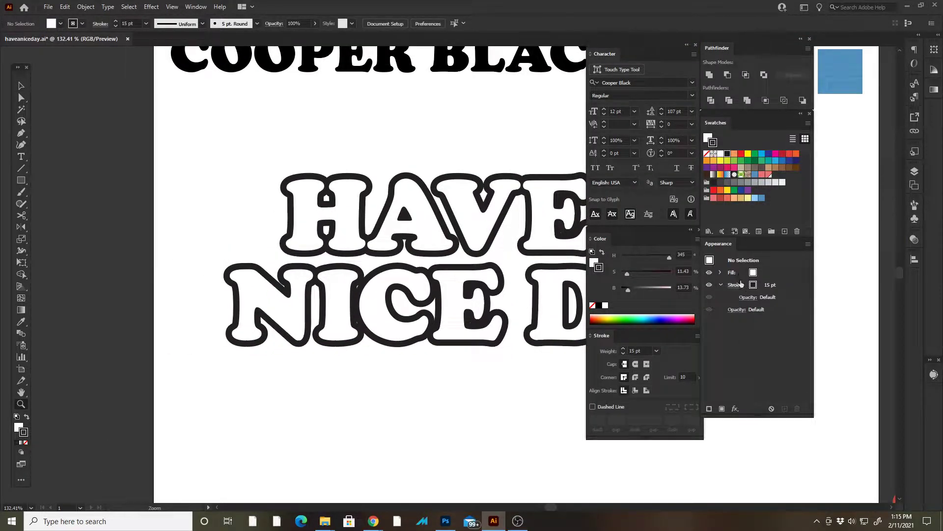
- Reduce the HAVE A NICE DAY text's black stroke weight to 11 pt and deselect the text
{"action": "key", "text": "v"}
{"action": "left_click", "coordinate": [499, 284]}
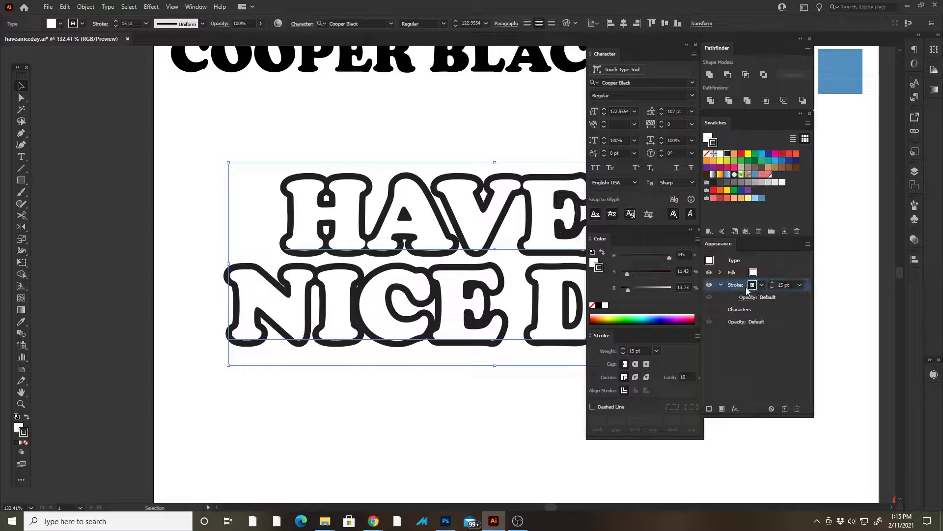
{"action": "left_click", "coordinate": [771, 287]}
{"action": "left_click", "coordinate": [771, 288]}
{"action": "left_click", "coordinate": [771, 288]}
{"action": "left_click", "coordinate": [771, 288]}
{"action": "left_click", "coordinate": [771, 288]}
{"action": "left_click", "coordinate": [771, 283]}
{"action": "left_click", "coordinate": [771, 283]}
{"action": "left_click", "coordinate": [440, 405]}
{"action": "key", "text": "Tab"}
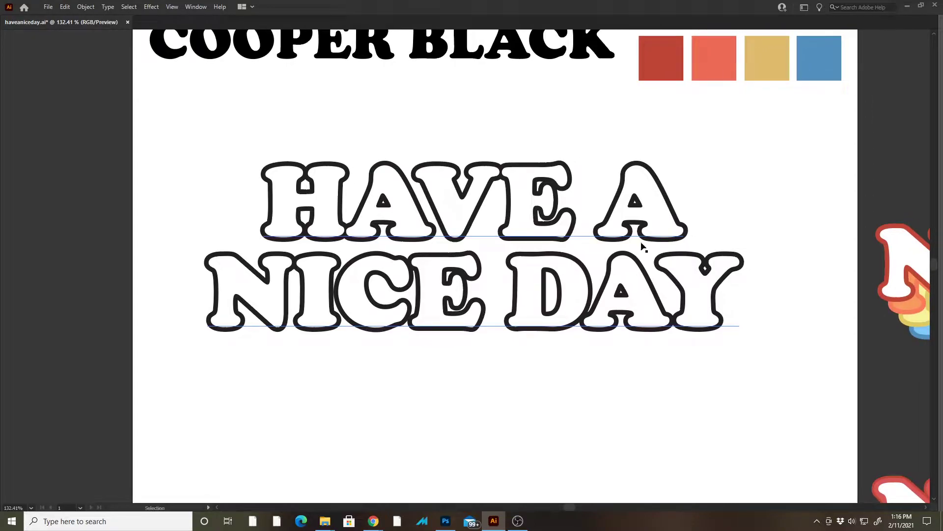
{"action": "key", "text": "t"}
{"action": "left_click", "coordinate": [408, 224]}
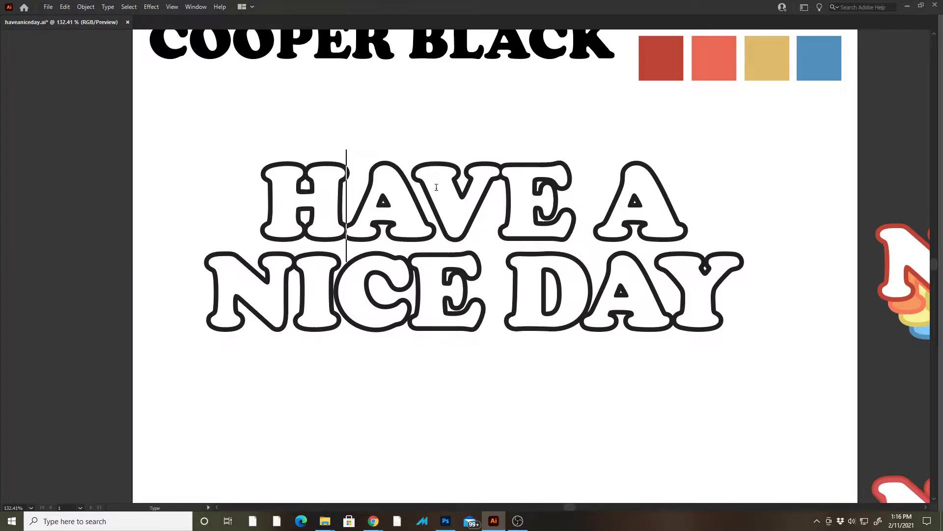
{"action": "type", "text": "Z"}
{"action": "key", "text": "Escape"}
{"action": "key", "text": "ctrl+z"}
- Loosen the kerning slightly between the H and A of HAVE
{"action": "key", "text": "z"}
{"action": "left_click_drag", "start_coordinate": [349, 216], "coordinate": [432, 288]}
{"action": "left_click_drag", "start_coordinate": [650, 231], "coordinate": [368, 176]}
{"action": "left_click", "coordinate": [345, 229]}
{"action": "key", "text": "alt+Right"}
{"action": "key", "text": "alt+Right"}
{"action": "key", "text": "alt+Right"}
{"action": "key", "text": "alt+Right"}
{"action": "key", "text": "alt+Left"}
{"action": "key", "text": "alt+Left"}
{"action": "key", "text": "alt+Left"}
- Loosen the kerning slightly between the V and E of HAVE and finish text editing
{"action": "key", "text": "Right"}
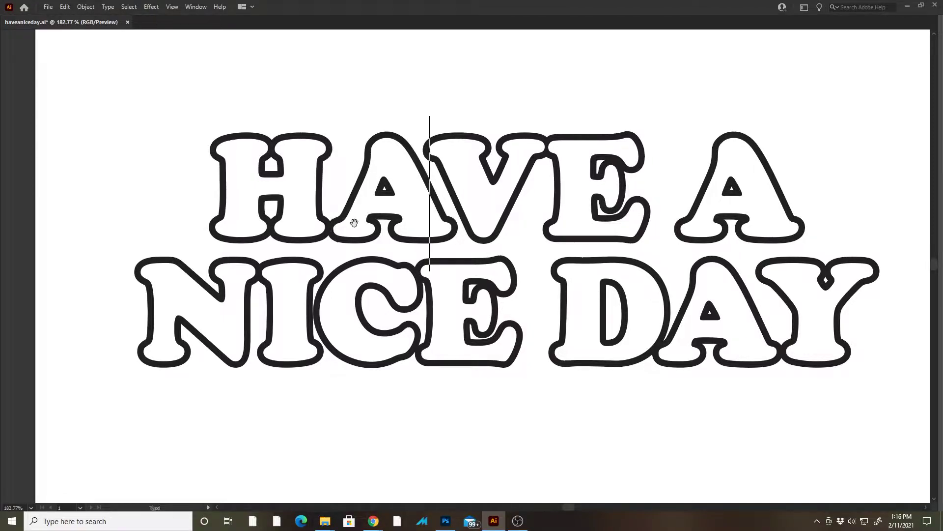
{"action": "key", "text": "Right"}
{"action": "key", "text": "alt+Right"}
{"action": "key", "text": "Left"}
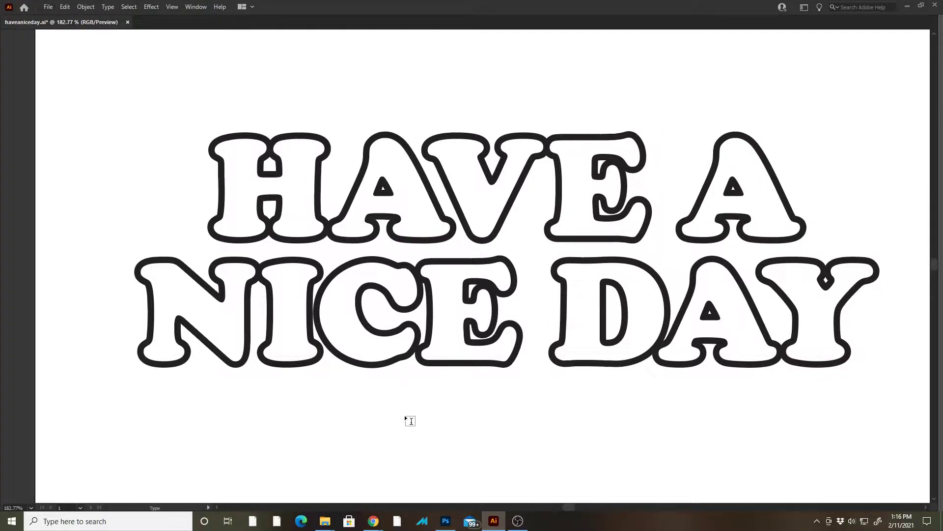
{"action": "scroll", "coordinate": [410, 420], "scroll_direction": "down", "scroll_amount": 3}
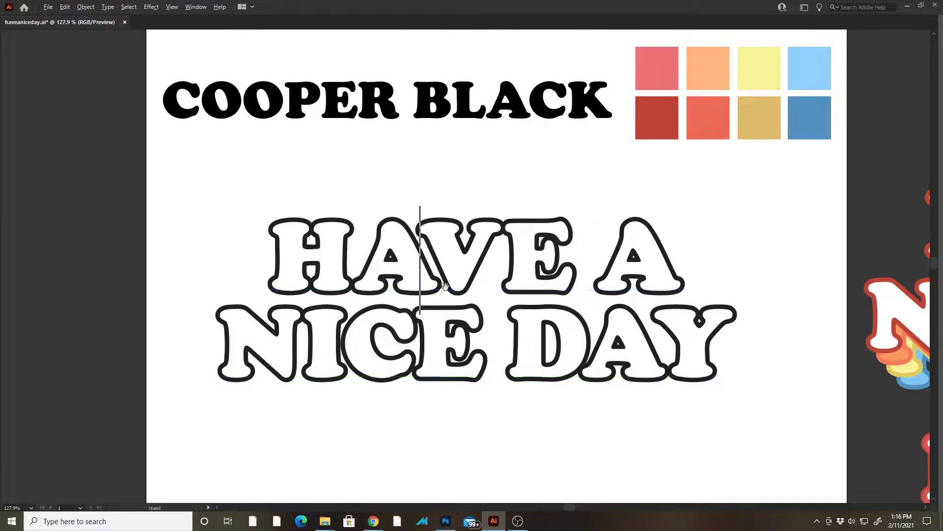
{"action": "key", "text": "Escape"}
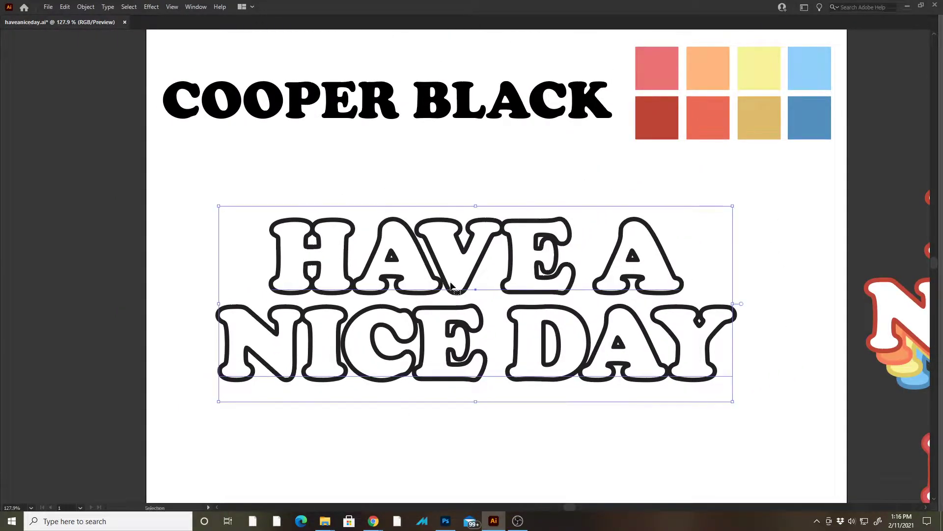
{"action": "left_click", "coordinate": [516, 423]}
{"action": "left_click_drag", "start_coordinate": [530, 396], "coordinate": [508, 325]}
{"action": "key", "text": "Tab"}
{"action": "key", "text": "Tab"}
{"action": "key", "text": "Tab"}
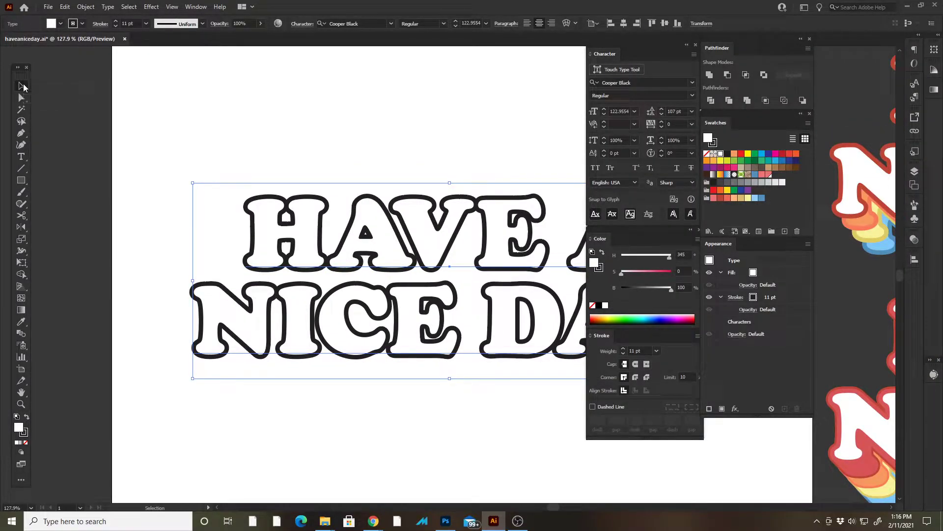
{"action": "key", "text": "Tab"}
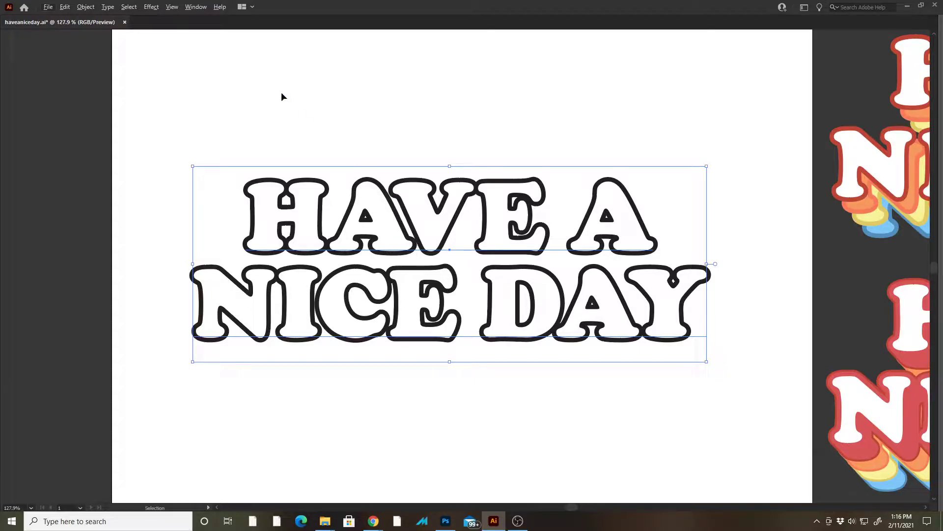
{"action": "left_click_drag", "start_coordinate": [532, 389], "coordinate": [522, 201]}
{"action": "left_click_drag", "start_coordinate": [515, 154], "coordinate": [305, 462]}
{"action": "left_click", "coordinate": [683, 194]}
{"action": "left_click_drag", "start_coordinate": [631, 266], "coordinate": [601, 358]}
{"action": "left_click_drag", "start_coordinate": [517, 269], "coordinate": [550, 307]}
{"action": "left_click_drag", "start_coordinate": [465, 355], "coordinate": [417, 383]}
- Expand the appearance of the HAVE A NICE DAY text and expand the resulting group's object and fill
{"action": "left_click", "coordinate": [505, 233]}
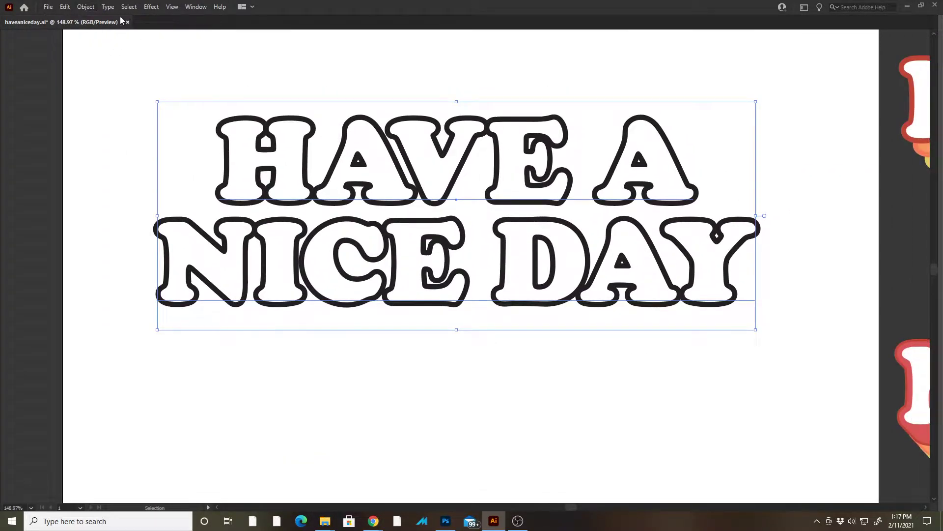
{"action": "left_click", "coordinate": [86, 7]}
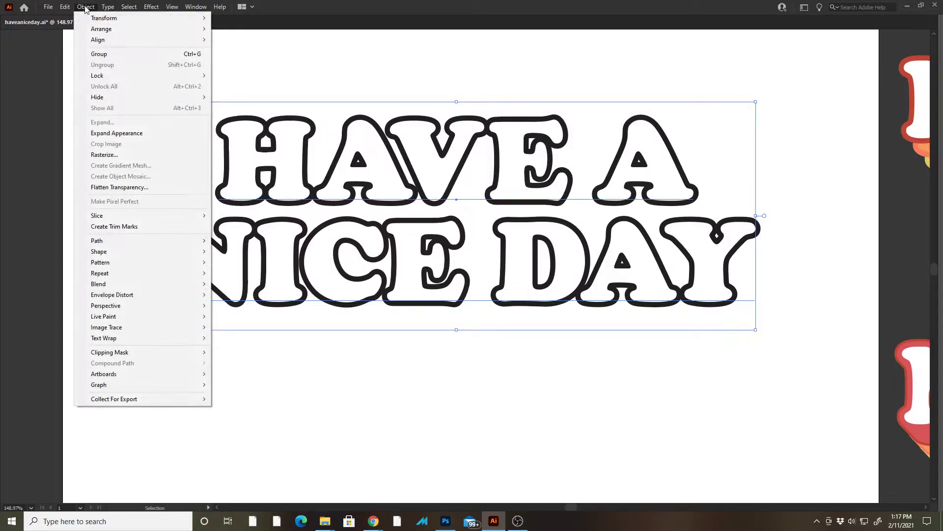
{"action": "left_click", "coordinate": [127, 136]}
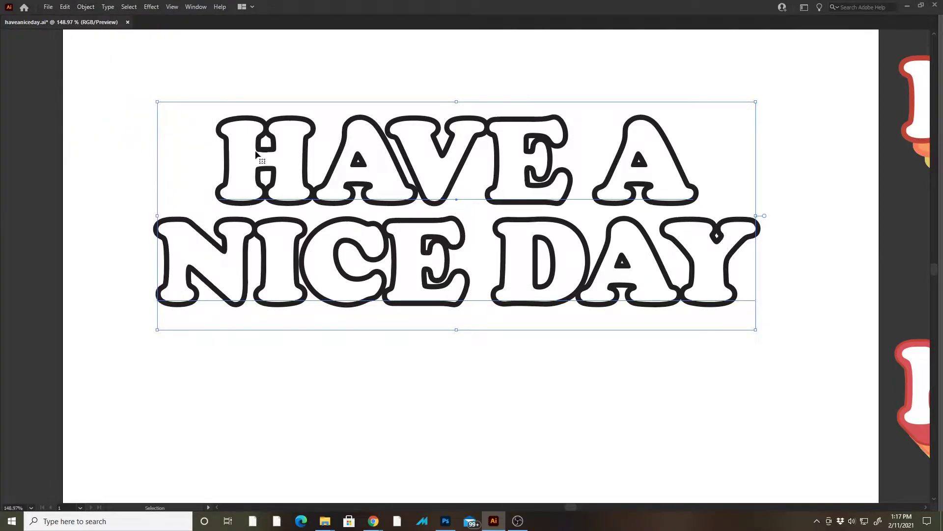
{"action": "left_click", "coordinate": [81, 6]}
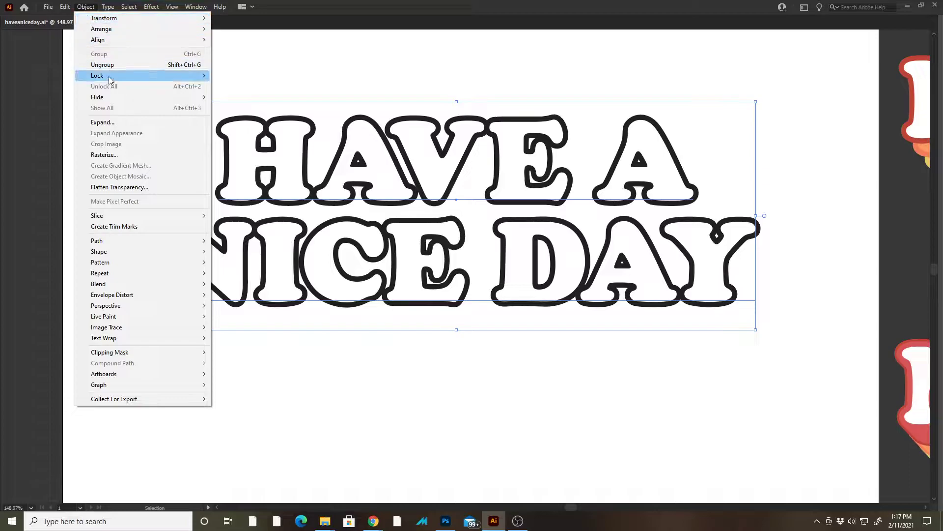
{"action": "left_click", "coordinate": [118, 123]}
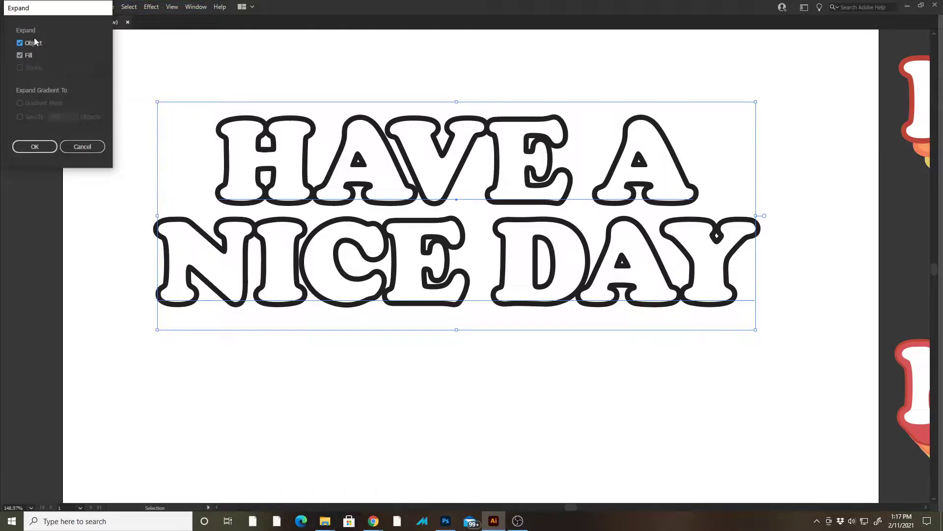
{"action": "left_click", "coordinate": [37, 147]}
- Examine the lettering's edges up close around the H and A, including in Outline view
{"action": "key", "text": "z"}
{"action": "left_click_drag", "start_coordinate": [289, 165], "coordinate": [453, 212]}
{"action": "left_click", "coordinate": [434, 224]}
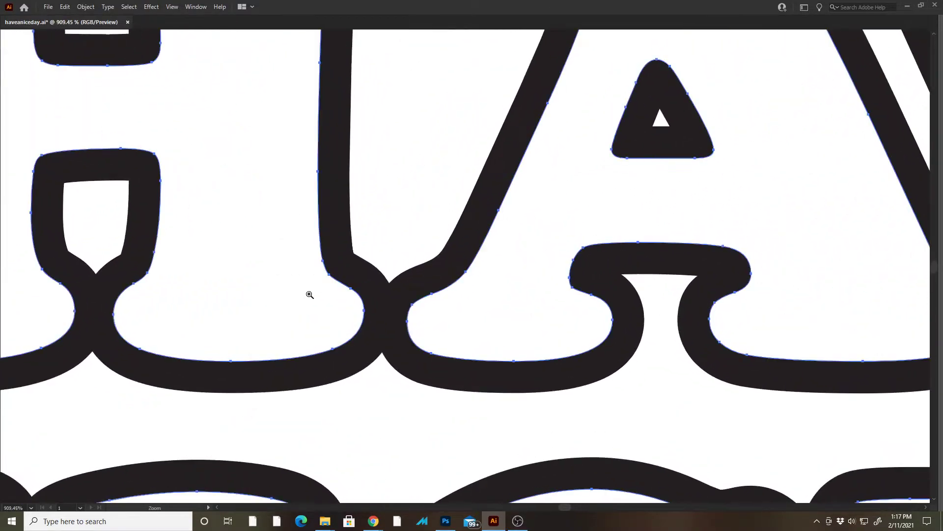
{"action": "left_click_drag", "start_coordinate": [352, 281], "coordinate": [432, 296]}
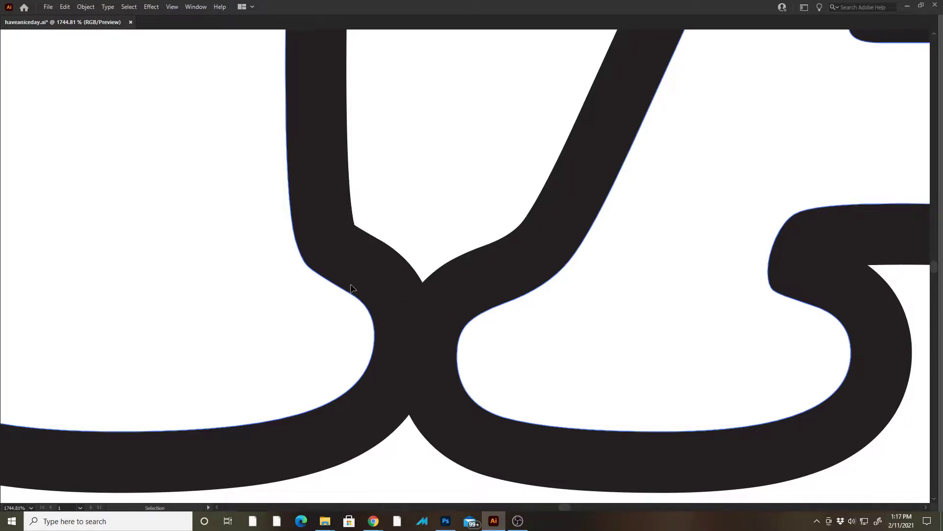
{"action": "left_click_drag", "start_coordinate": [363, 232], "coordinate": [383, 270]}
{"action": "key", "text": "Tab"}
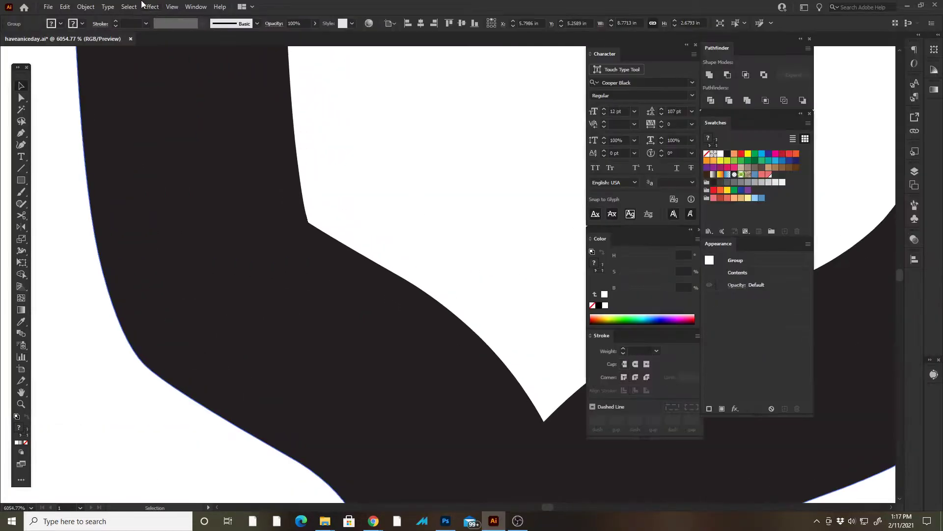
{"action": "left_click", "coordinate": [172, 7]}
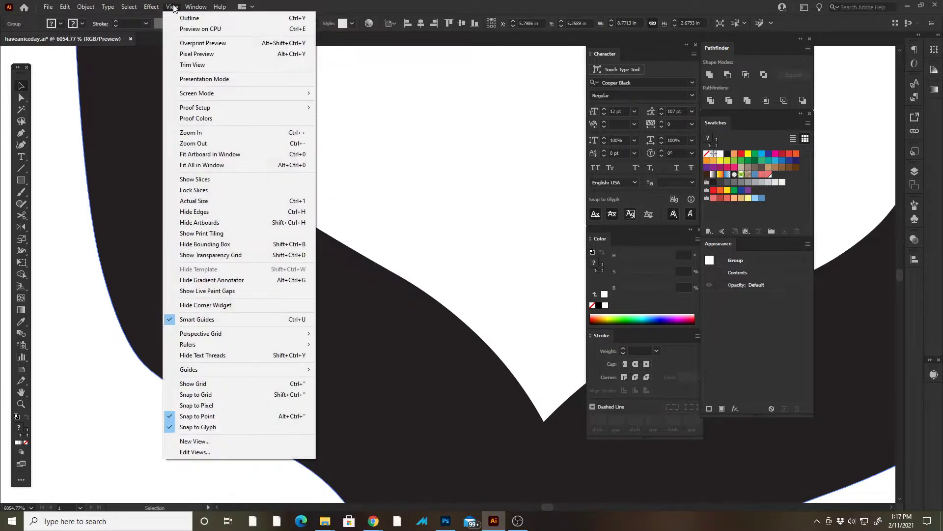
{"action": "left_click", "coordinate": [187, 22]}
{"action": "left_click_drag", "start_coordinate": [186, 165], "coordinate": [346, 59]}
{"action": "key", "text": "z"}
{"action": "left_click_drag", "start_coordinate": [361, 201], "coordinate": [180, 81]}
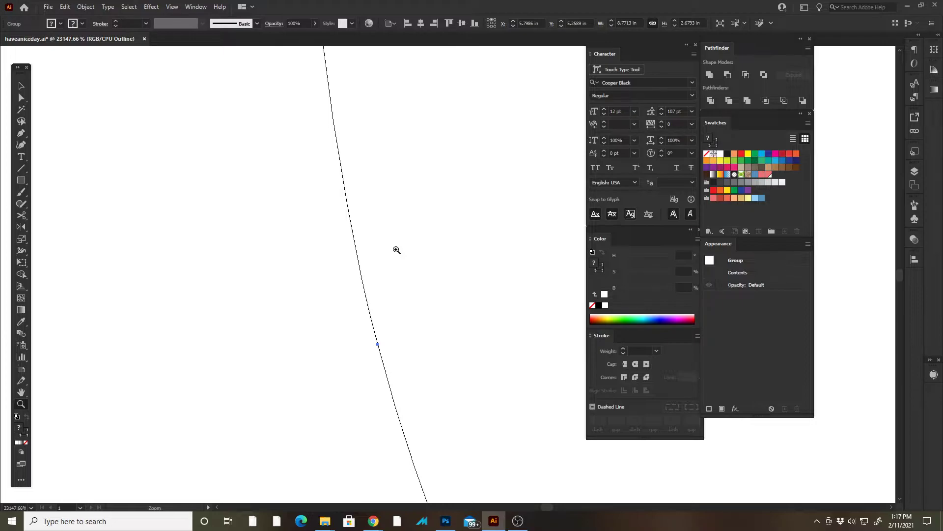
{"action": "left_click_drag", "start_coordinate": [398, 244], "coordinate": [403, 268]}
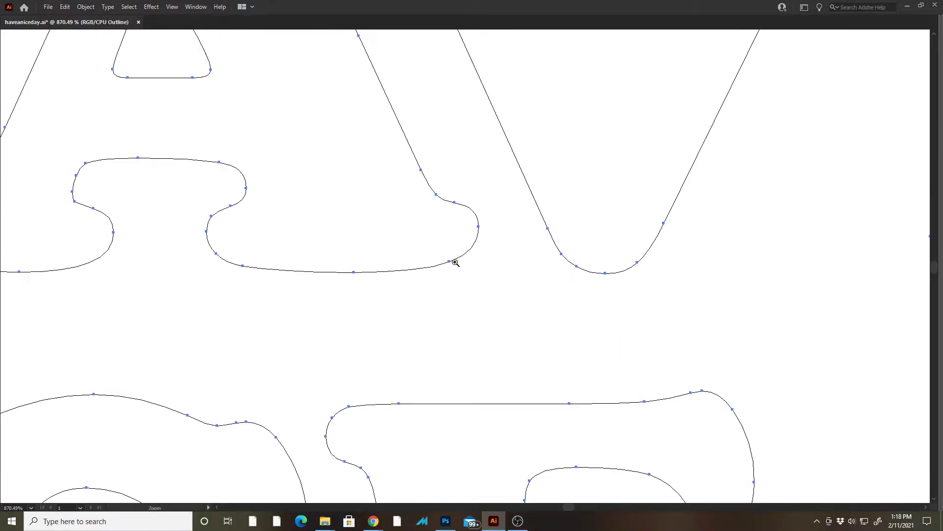
- Expand the HAVE A NICE DAY group's fill and stroke into separate shapes
{"action": "key", "text": "Tab"}
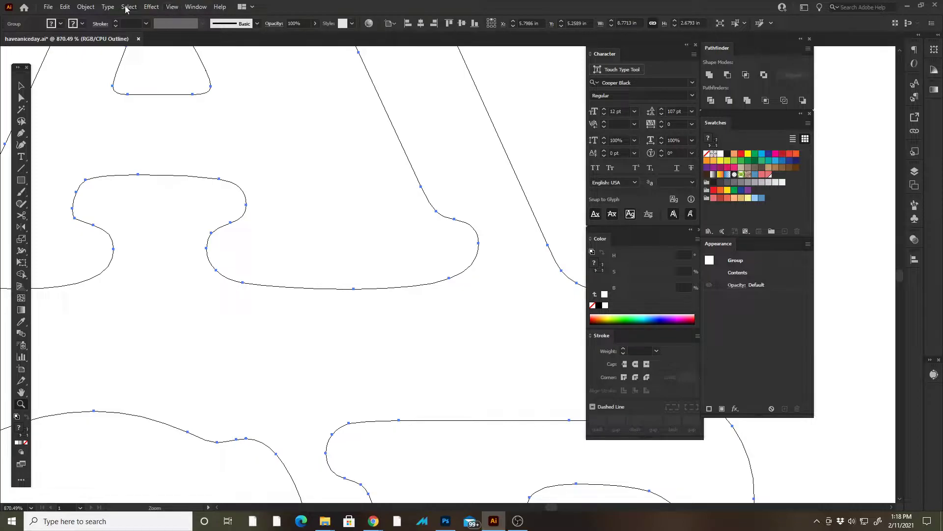
{"action": "left_click", "coordinate": [85, 7]}
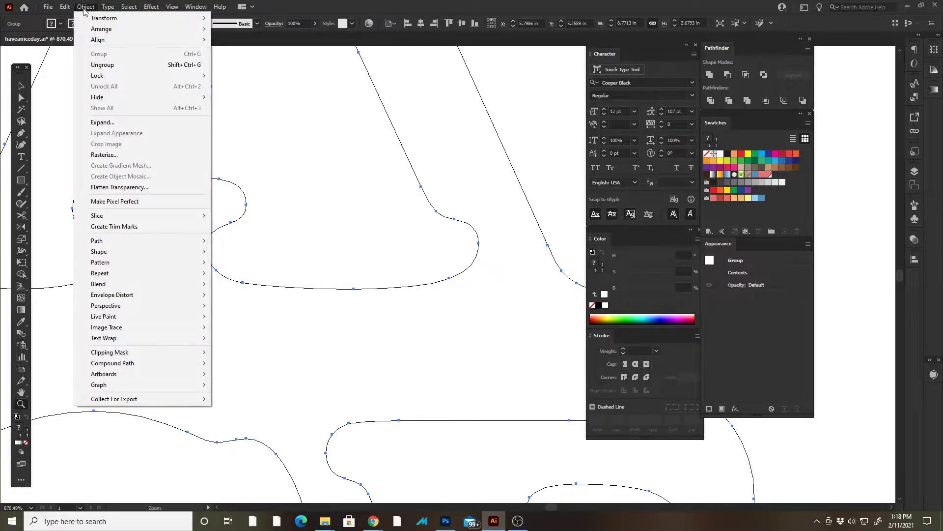
{"action": "mouse_move", "coordinate": [72, 8]}
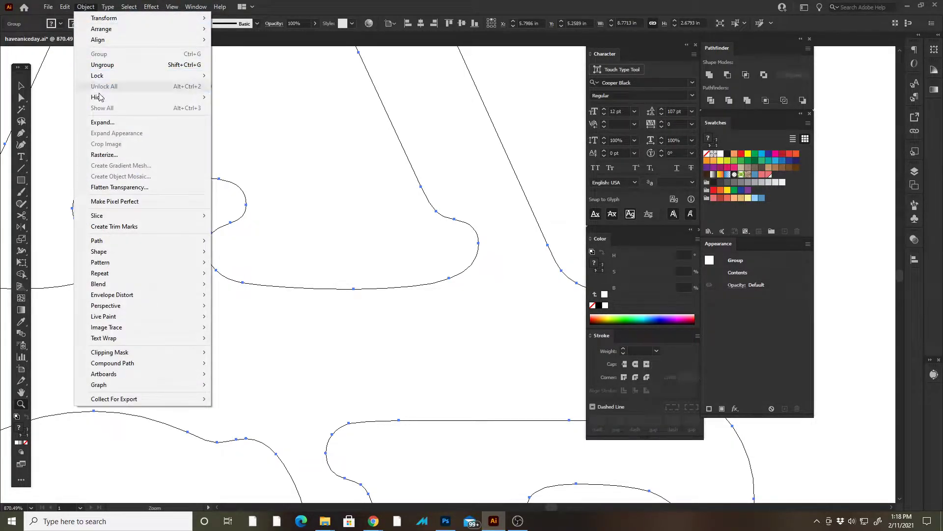
{"action": "left_click", "coordinate": [118, 123]}
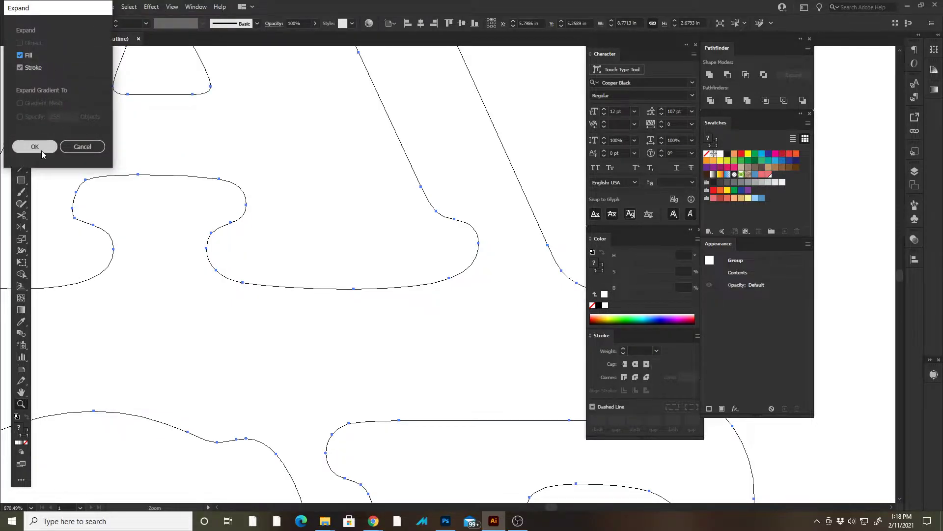
{"action": "left_click", "coordinate": [42, 151]}
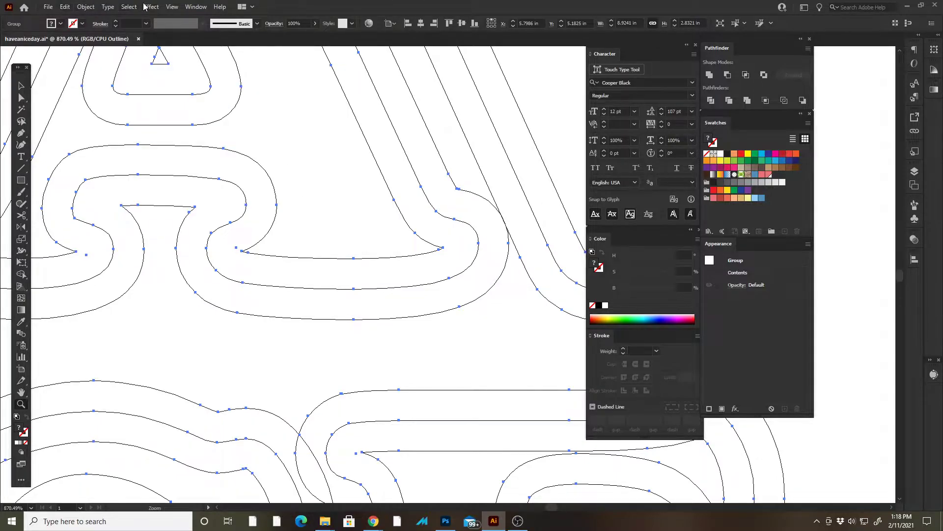
- Switch the document from Outline view back to the full-color preview
{"action": "left_click", "coordinate": [195, 8]}
{"action": "mouse_move", "coordinate": [172, 7]}
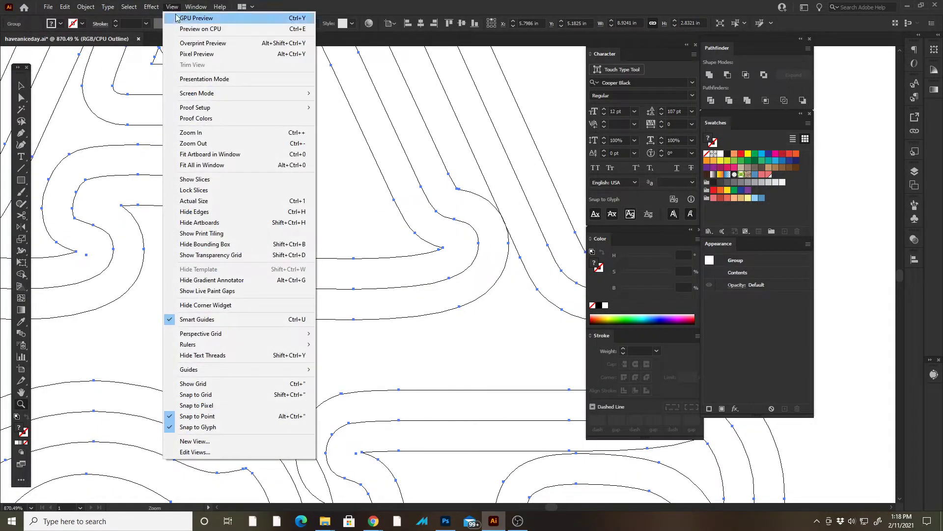
{"action": "left_click", "coordinate": [207, 29]}
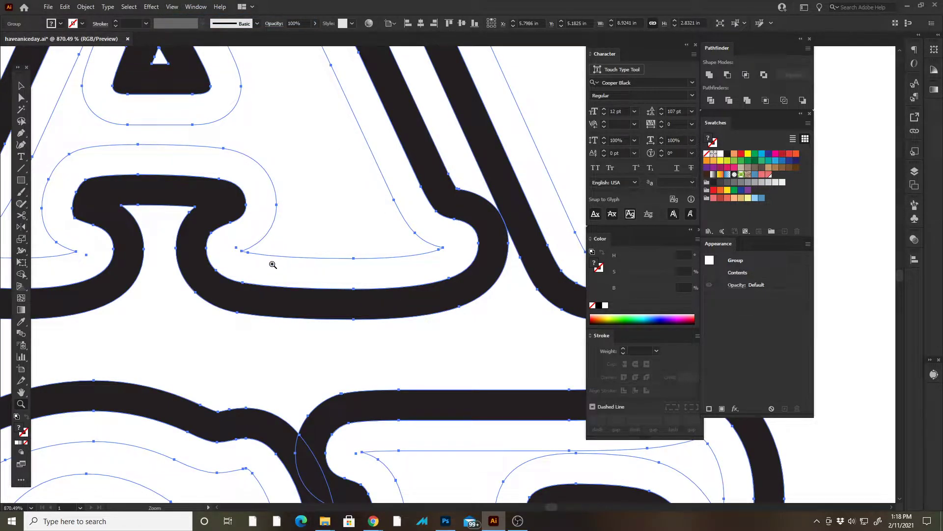
- Deselect the expanded HAVE A NICE DAY lettering and examine the letter outlines across both lines
{"action": "key", "text": "ctrl+0"}
{"action": "key", "text": "b"}
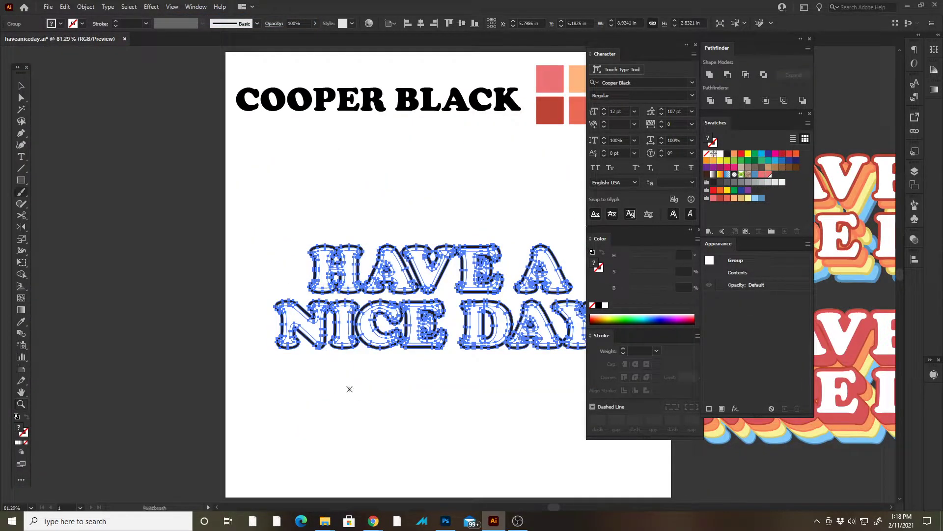
{"action": "left_click_drag", "start_coordinate": [351, 385], "coordinate": [290, 344]}
{"action": "key", "text": "z"}
{"action": "left_click", "coordinate": [322, 287]}
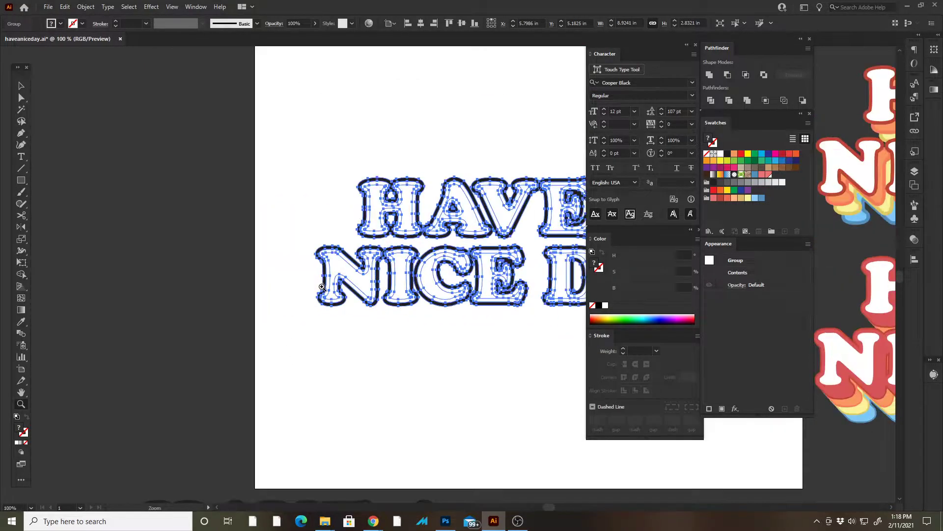
{"action": "left_click", "coordinate": [322, 286]}
{"action": "left_click", "coordinate": [323, 286]}
{"action": "key", "text": "v"}
{"action": "left_click", "coordinate": [362, 355]}
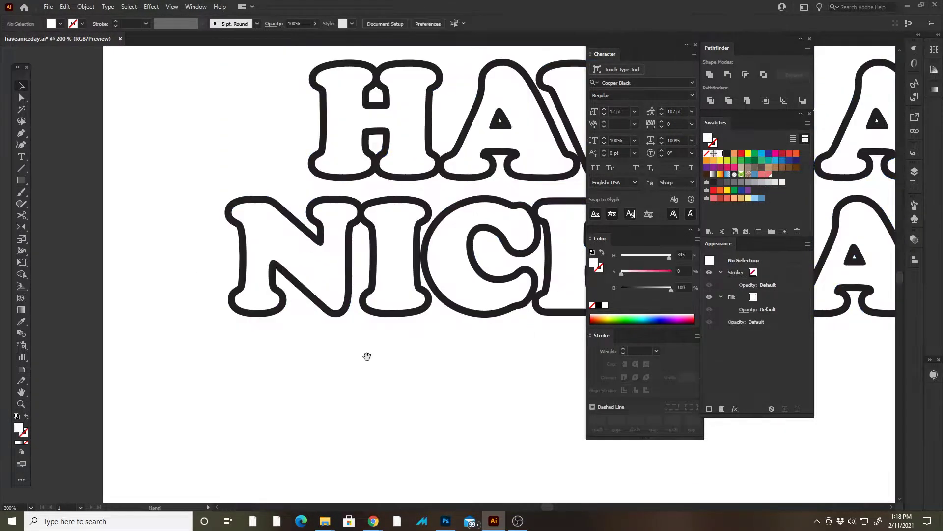
{"action": "key", "text": "Tab"}
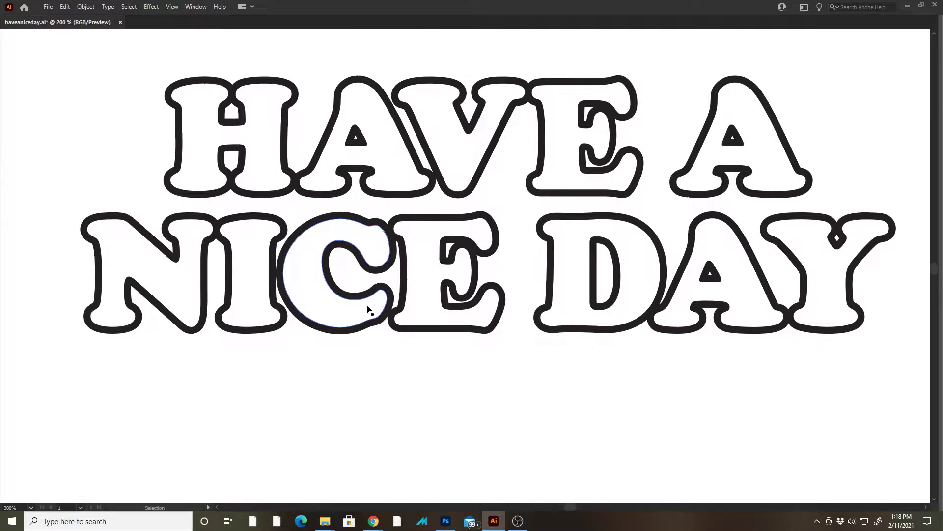
- Merge the overlapping shapes of the whole expanded HAVE A NICE DAY lettering using the Merge pathfinder
{"action": "key", "text": "ctrl+minus"}
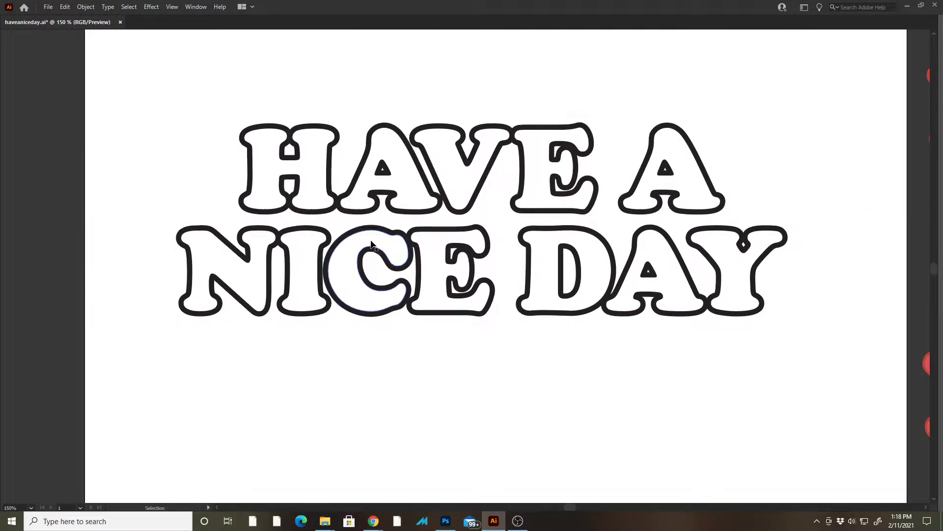
{"action": "left_click_drag", "start_coordinate": [191, 128], "coordinate": [148, 137]}
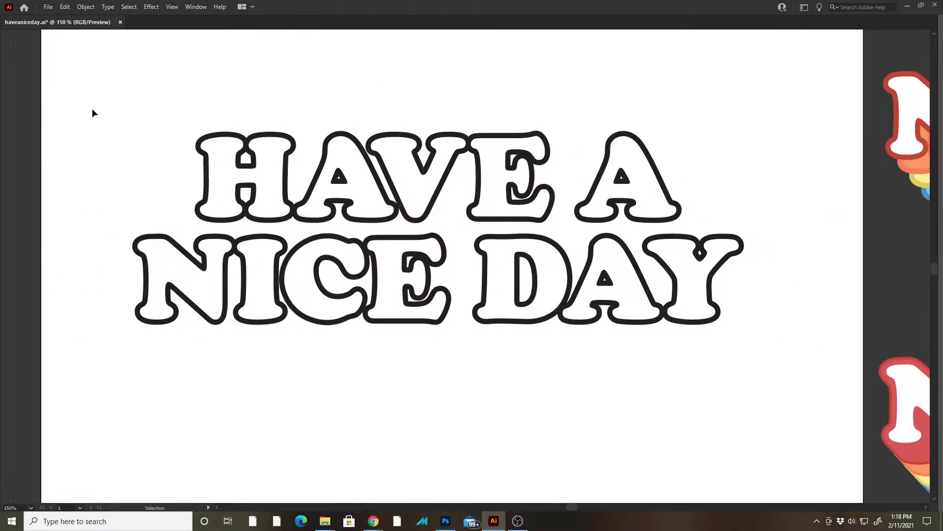
{"action": "key", "text": "Tab"}
{"action": "key", "text": "Tab"}
{"action": "left_click_drag", "start_coordinate": [52, 101], "coordinate": [749, 366]}
{"action": "key", "text": "Tab"}
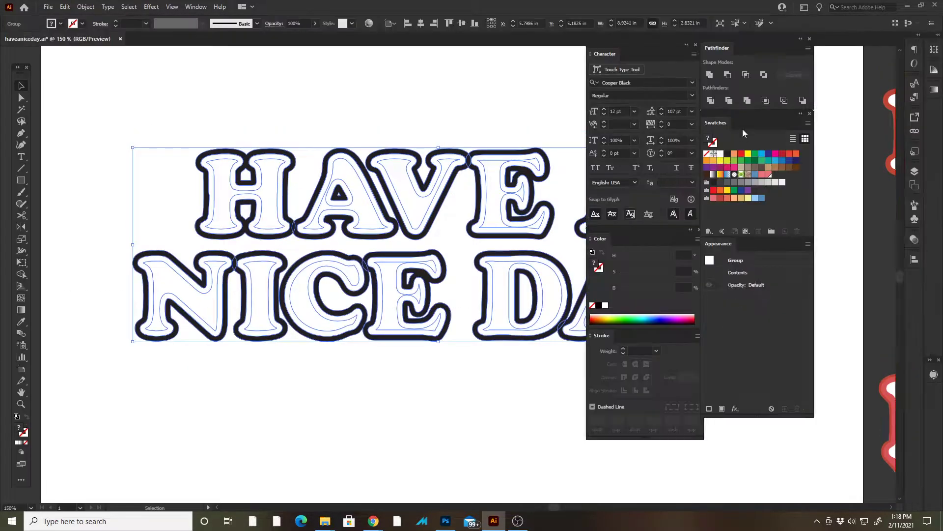
{"action": "left_click", "coordinate": [750, 101]}
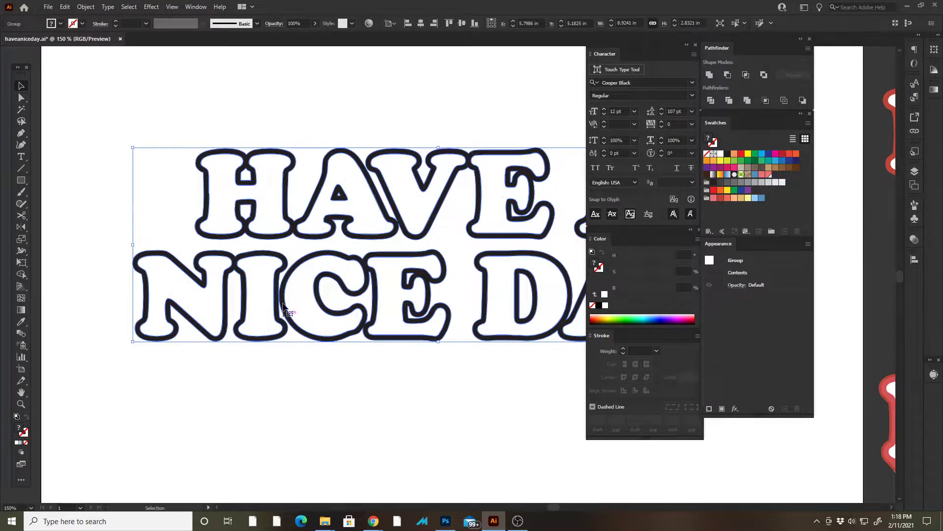
- Examine the merged lettering's outline paths across both lines, selecting and deselecting the outline shapes
{"action": "key", "text": "Tab"}
{"action": "left_click_drag", "start_coordinate": [458, 326], "coordinate": [435, 326]}
{"action": "left_click_drag", "start_coordinate": [512, 362], "coordinate": [479, 403]}
{"action": "key", "text": "v"}
{"action": "left_click", "coordinate": [594, 302]}
{"action": "left_click_drag", "start_coordinate": [431, 312], "coordinate": [520, 312]}
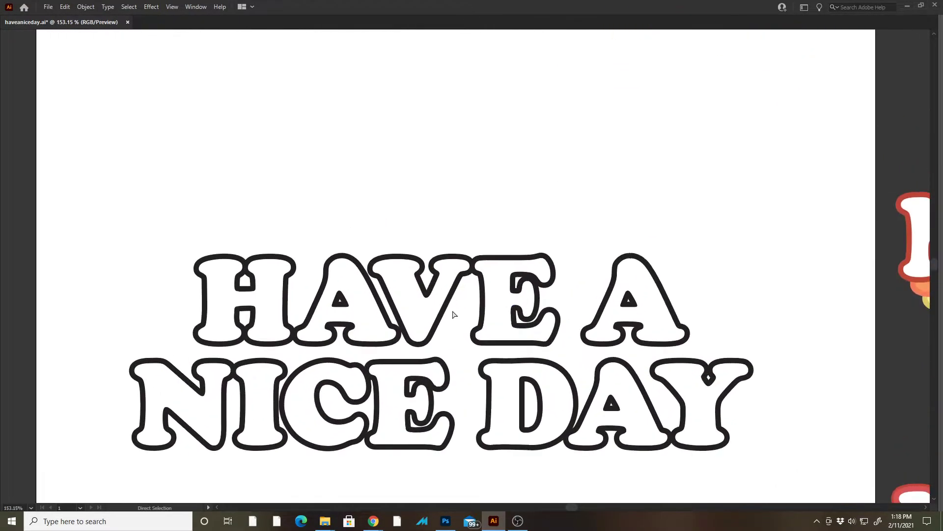
{"action": "left_click", "coordinate": [423, 315]}
{"action": "key", "text": "Tab"}
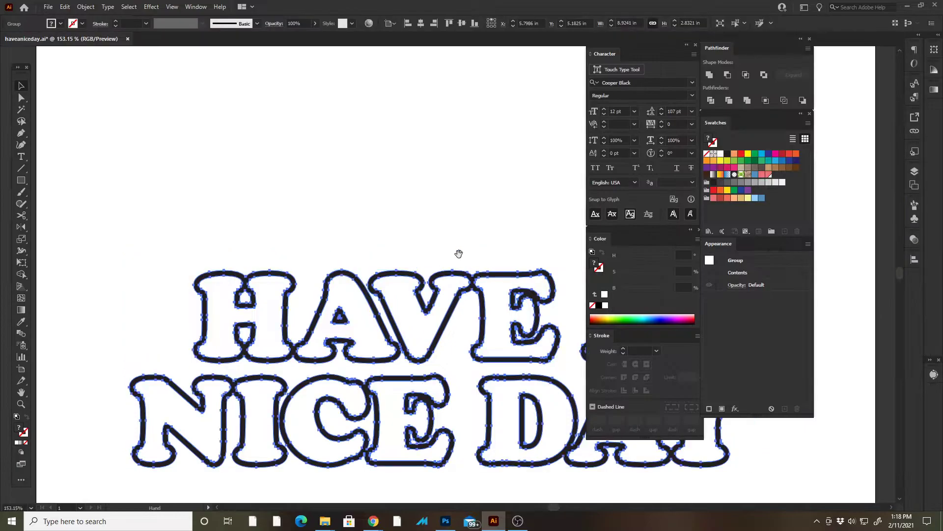
{"action": "left_click_drag", "start_coordinate": [459, 252], "coordinate": [381, 193]}
{"action": "key", "text": "Tab"}
{"action": "key", "text": "a"}
{"action": "left_click", "coordinate": [310, 444]}
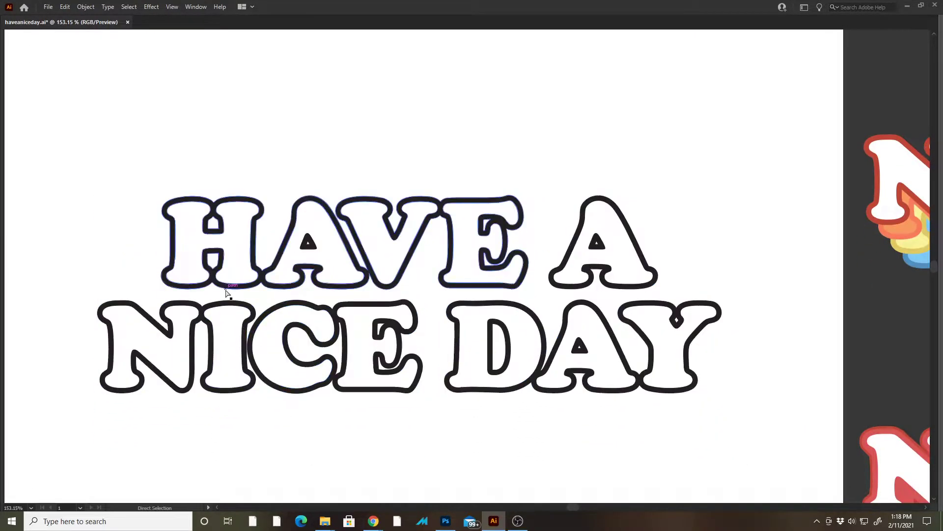
{"action": "key", "text": "Tab"}
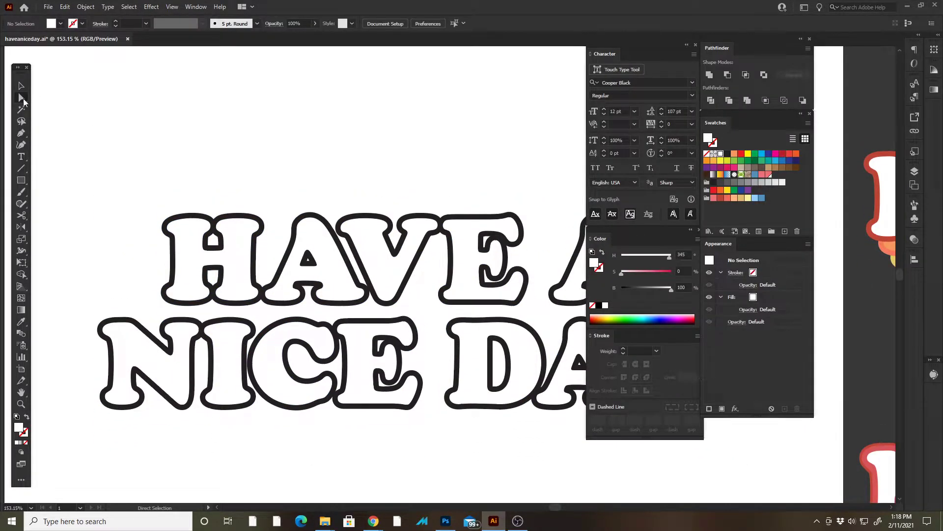
- Fill the white inner faces of all the HAVE A NICE DAY letters with the light blue palette swatch
{"action": "left_click", "coordinate": [202, 265]}
{"action": "key", "text": "Tab"}
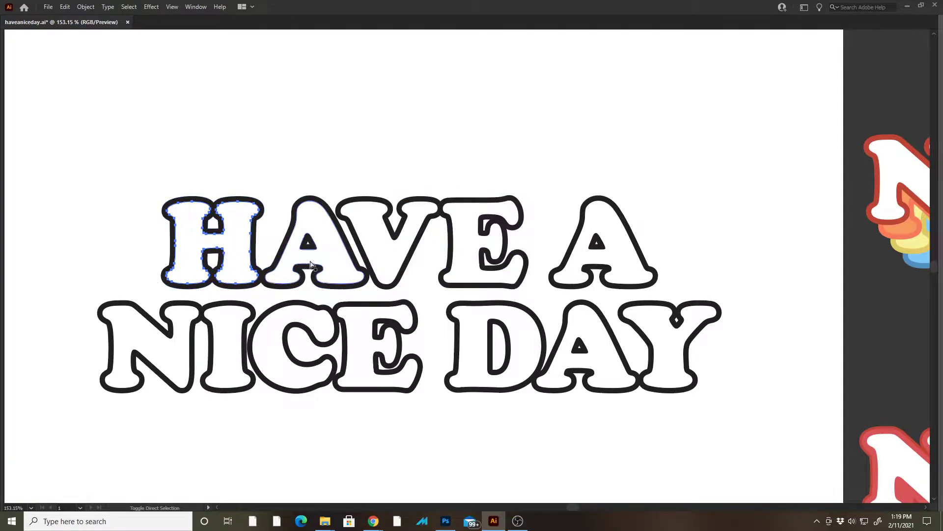
{"action": "left_click", "coordinate": [336, 267], "text": "shift"}
{"action": "left_click", "coordinate": [447, 209], "text": "shift"}
{"action": "left_click", "coordinate": [631, 236], "text": "shift"}
{"action": "left_click", "coordinate": [155, 347], "text": "shift"}
{"action": "left_click", "coordinate": [229, 377], "text": "shift"}
{"action": "left_click", "coordinate": [282, 374], "text": "shift"}
{"action": "left_click", "coordinate": [354, 379], "text": "shift"}
{"action": "left_click", "coordinate": [457, 381], "text": "shift"}
{"action": "left_click", "coordinate": [606, 366], "text": "shift"}
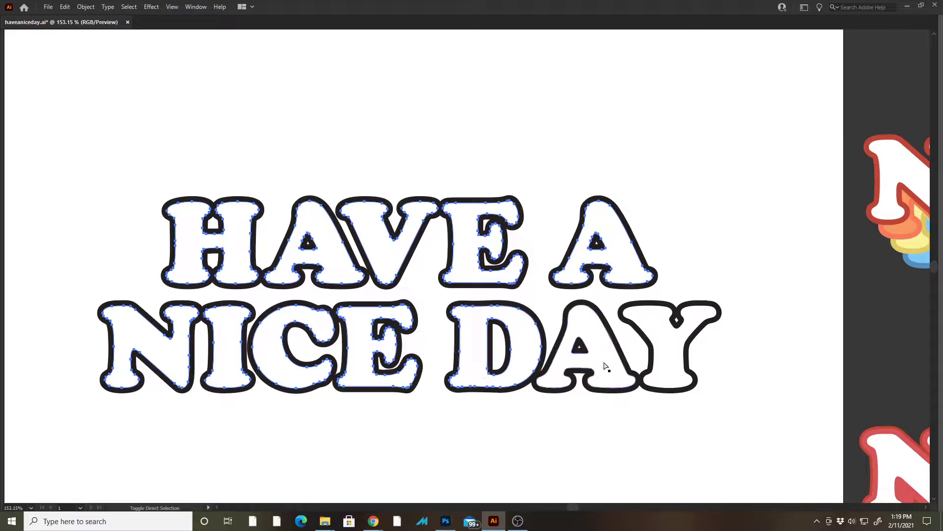
{"action": "left_click", "coordinate": [657, 362], "text": "shift"}
{"action": "key", "text": "z"}
{"action": "left_click_drag", "start_coordinate": [540, 409], "coordinate": [508, 262]}
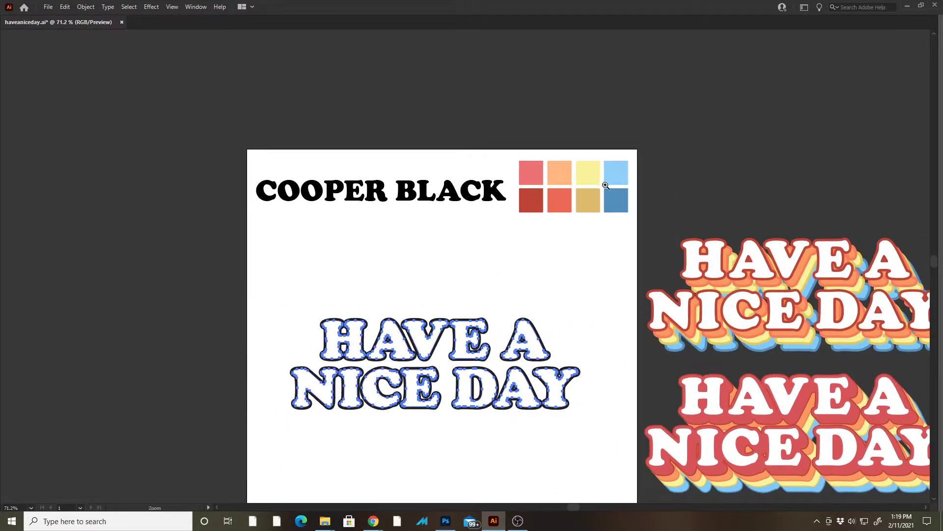
{"action": "key", "text": "i"}
{"action": "key", "text": "Tab"}
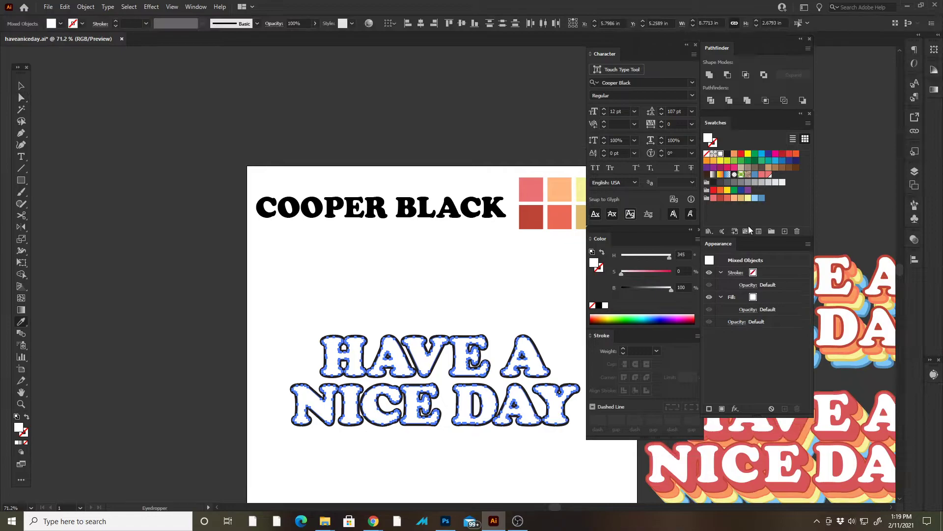
{"action": "left_click", "coordinate": [755, 198]}
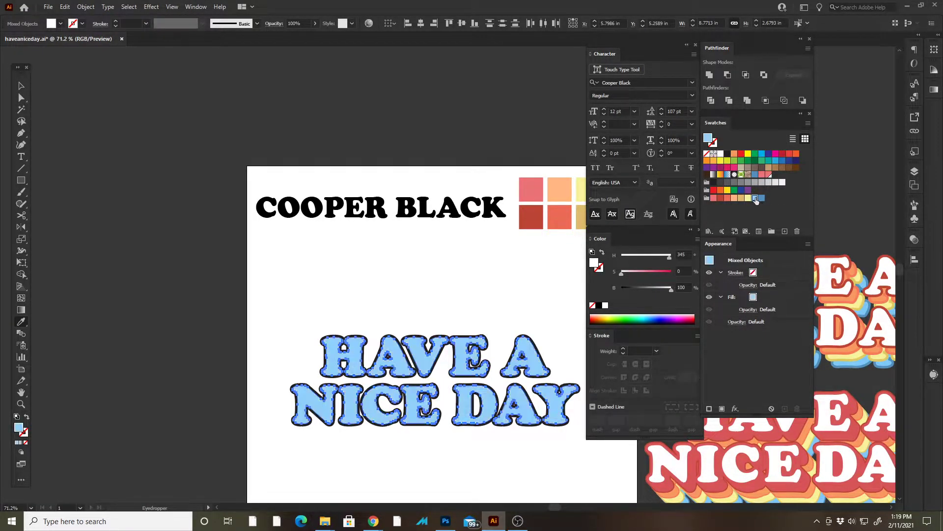
- Recolor the black outer outlines around both lines of lettering with the darker blue palette swatch
{"action": "left_click_drag", "start_coordinate": [301, 297], "coordinate": [275, 221]}
{"action": "key", "text": "z"}
{"action": "left_click_drag", "start_coordinate": [334, 320], "coordinate": [412, 319]}
{"action": "key", "text": "a"}
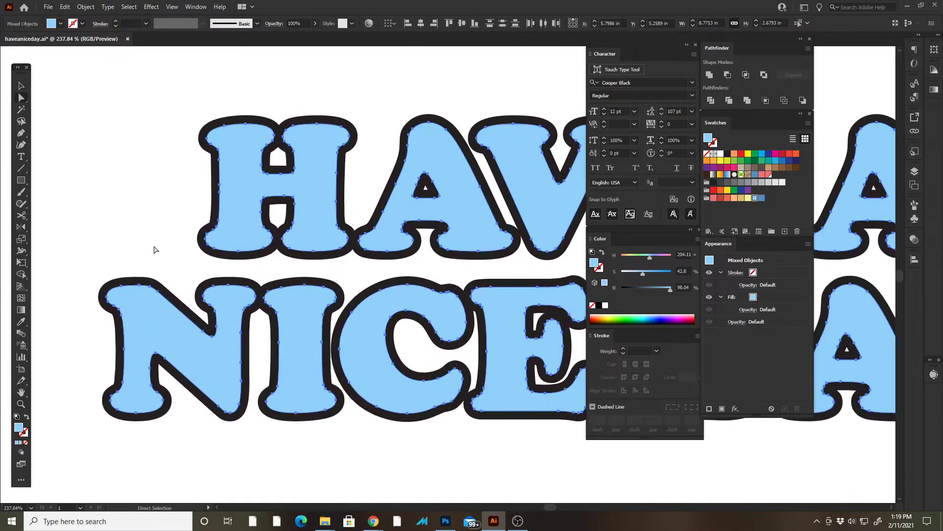
{"action": "left_click", "coordinate": [155, 248]}
{"action": "key", "text": "z"}
{"action": "left_click_drag", "start_coordinate": [242, 242], "coordinate": [345, 240]}
{"action": "key", "text": "a"}
{"action": "left_click", "coordinate": [359, 272]}
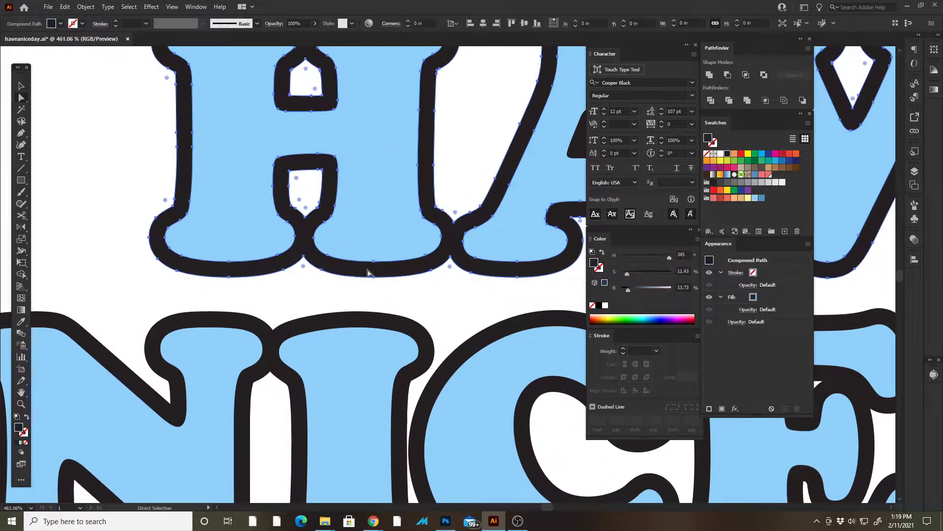
{"action": "key", "text": "Tab"}
{"action": "scroll", "coordinate": [537, 262], "scroll_direction": "right", "scroll_amount": 10}
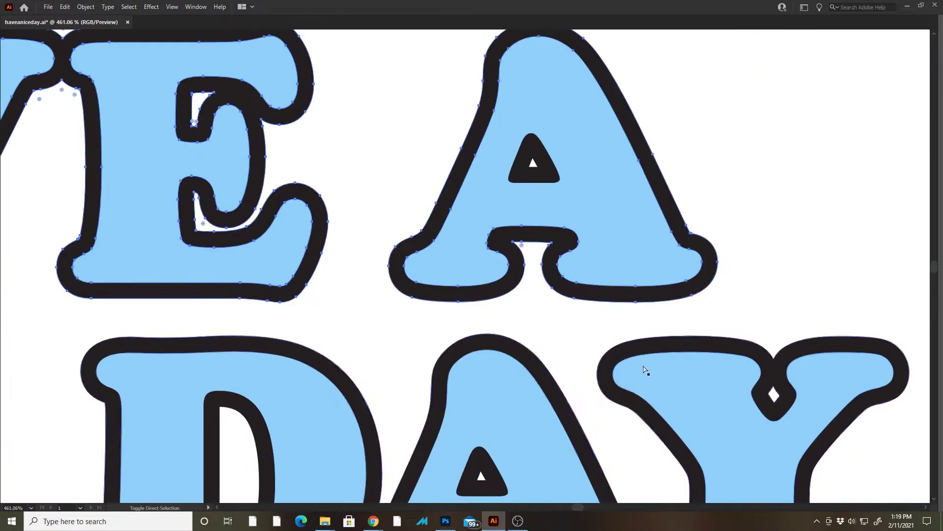
{"action": "scroll", "coordinate": [259, 358], "scroll_direction": "down", "scroll_amount": 6}
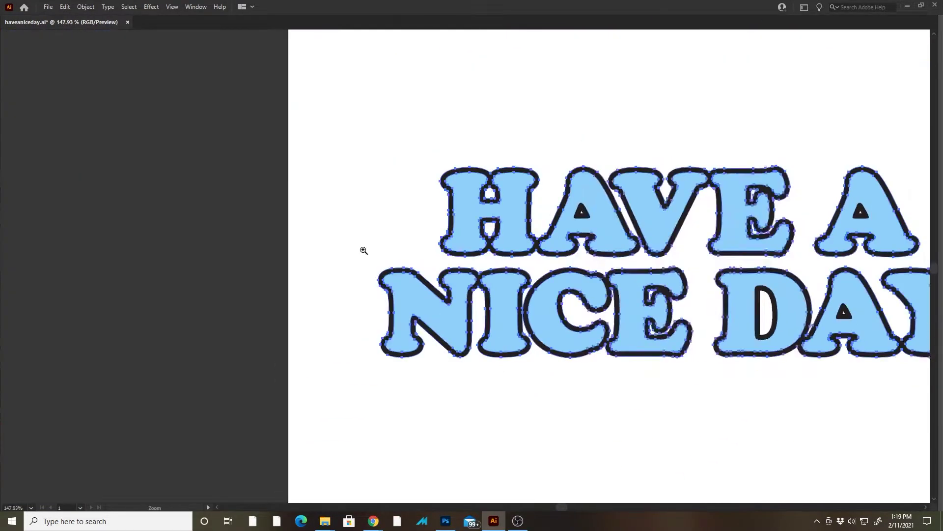
{"action": "key", "text": "Tab"}
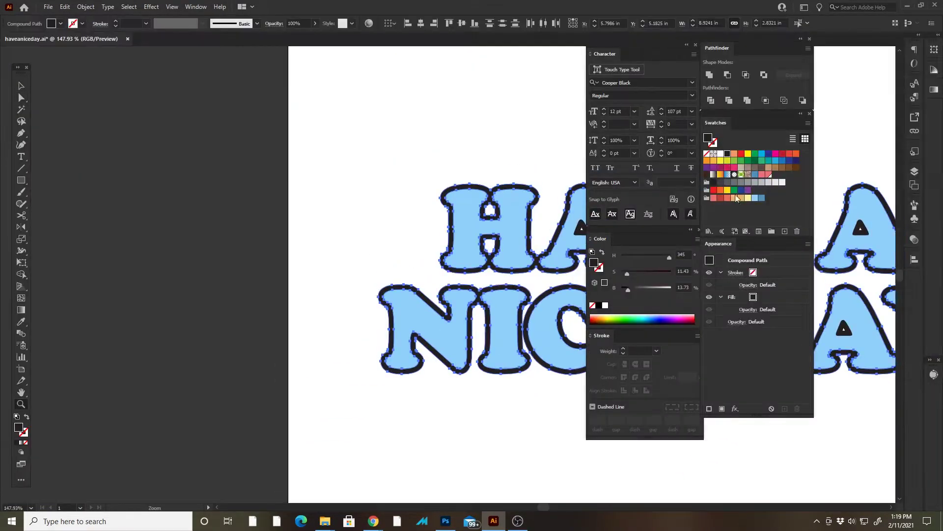
{"action": "left_click", "coordinate": [763, 199]}
{"action": "left_click_drag", "start_coordinate": [617, 269], "coordinate": [340, 244]}
{"action": "left_click", "coordinate": [406, 375]}
{"action": "key", "text": "Tab"}
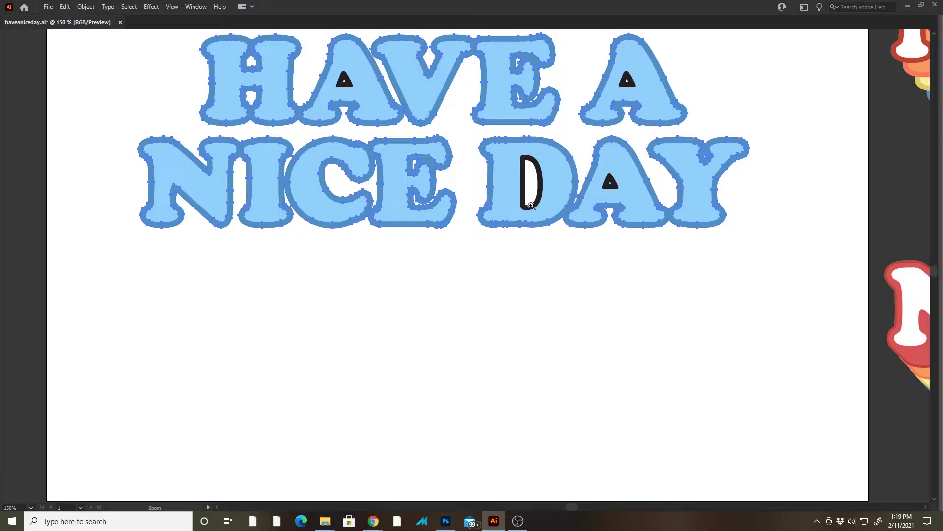
{"action": "key", "text": "a"}
{"action": "left_click", "coordinate": [404, 319]}
- Recolor the remaining black inner outlines of the A and D letters by sampling the darker blue outline
{"action": "key", "text": "z"}
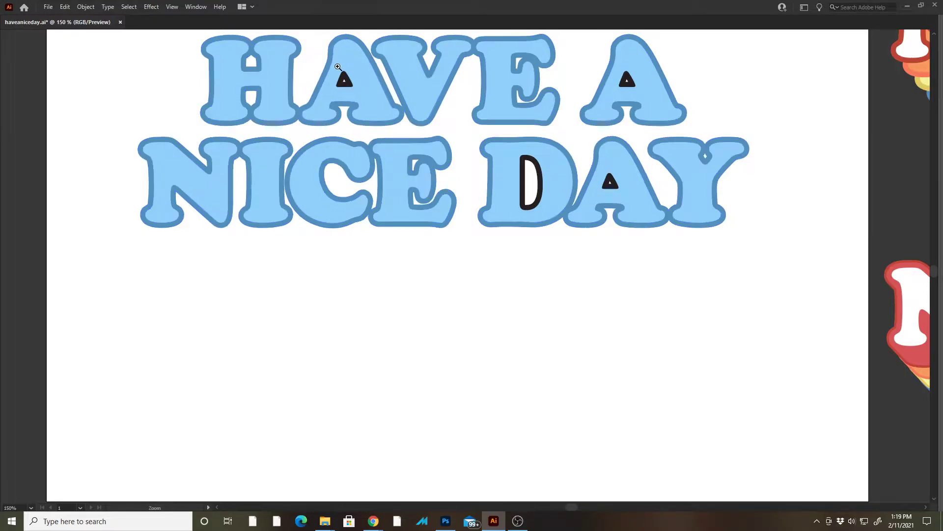
{"action": "left_click_drag", "start_coordinate": [337, 67], "coordinate": [476, 164]}
{"action": "key", "text": "a"}
{"action": "left_click", "coordinate": [380, 124]}
{"action": "left_click_drag", "start_coordinate": [914, 196], "coordinate": [245, 276]}
{"action": "left_click_drag", "start_coordinate": [899, 269], "coordinate": [507, 249]}
{"action": "left_click", "coordinate": [350, 179], "text": "shift"}
{"action": "scroll", "coordinate": [393, 148], "scroll_direction": "down", "scroll_amount": 6}
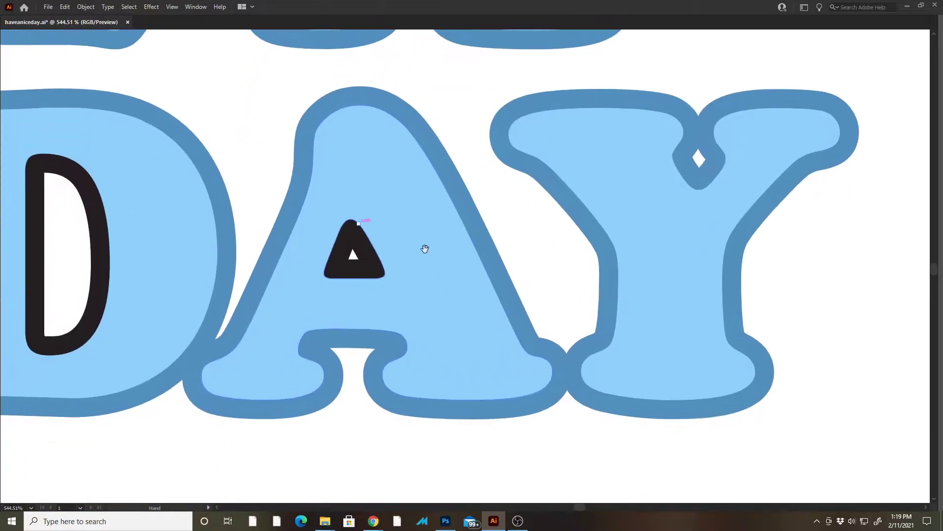
{"action": "left_click", "coordinate": [375, 265], "text": "shift"}
{"action": "left_click", "coordinate": [75, 341], "text": "shift"}
{"action": "key", "text": "z"}
{"action": "left_click_drag", "start_coordinate": [275, 370], "coordinate": [148, 280]}
{"action": "left_click_drag", "start_coordinate": [201, 307], "coordinate": [517, 270]}
{"action": "scroll", "coordinate": [508, 298], "scroll_direction": "up", "scroll_amount": 3}
{"action": "key", "text": "i"}
{"action": "left_click", "coordinate": [338, 231]}
- Duplicate the blue HAVE A NICE DAY lettering, offsetting the copy about 0.13 in left and 0.22 in up
{"action": "key", "text": "z"}
{"action": "left_click_drag", "start_coordinate": [468, 313], "coordinate": [429, 283]}
{"action": "scroll", "coordinate": [430, 283], "scroll_direction": "down", "scroll_amount": 2}
{"action": "scroll", "coordinate": [491, 365], "scroll_direction": "down", "scroll_amount": 5}
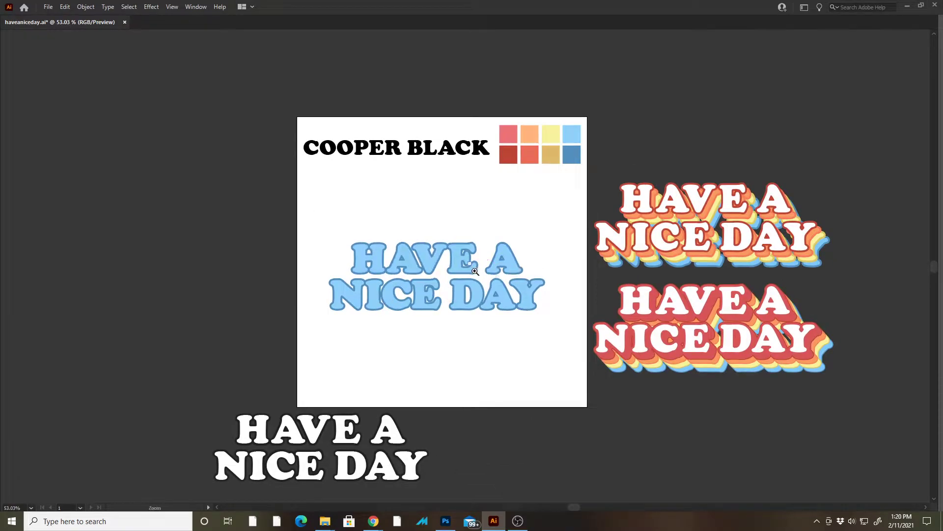
{"action": "left_click_drag", "start_coordinate": [485, 283], "coordinate": [533, 283]}
{"action": "key", "text": "space"}
{"action": "left_click_drag", "start_coordinate": [424, 318], "coordinate": [500, 384]}
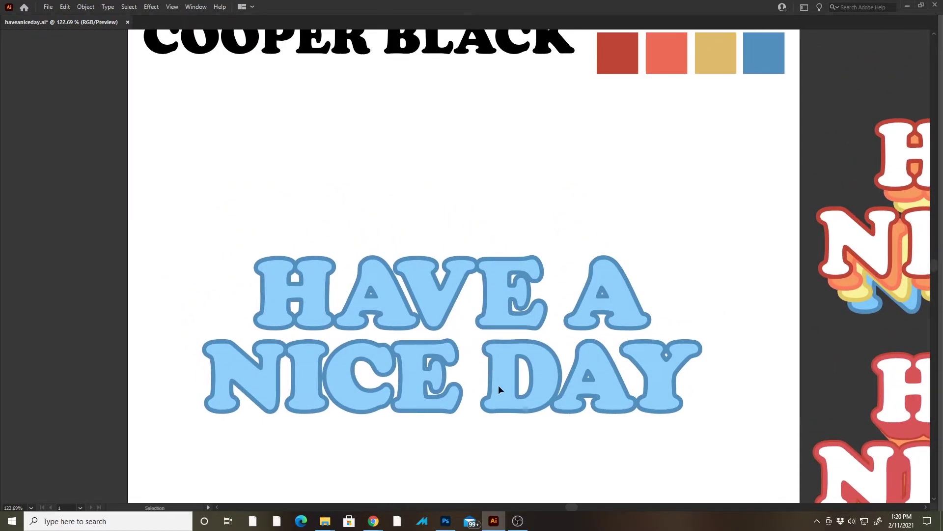
{"action": "key", "text": "Tab"}
{"action": "key", "text": "space"}
{"action": "left_click_drag", "start_coordinate": [295, 163], "coordinate": [182, 121]}
{"action": "left_click", "coordinate": [330, 271]}
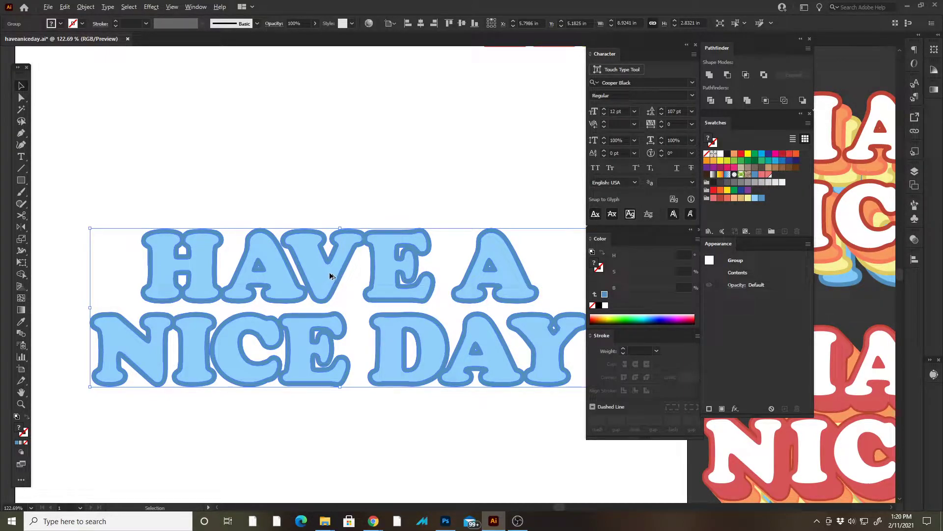
{"action": "left_click_drag", "start_coordinate": [329, 278], "coordinate": [323, 267]}
- Fill the inner letter faces of the front HAVE A NICE DAY copy with the pale yellow palette swatch
{"action": "key", "text": "z"}
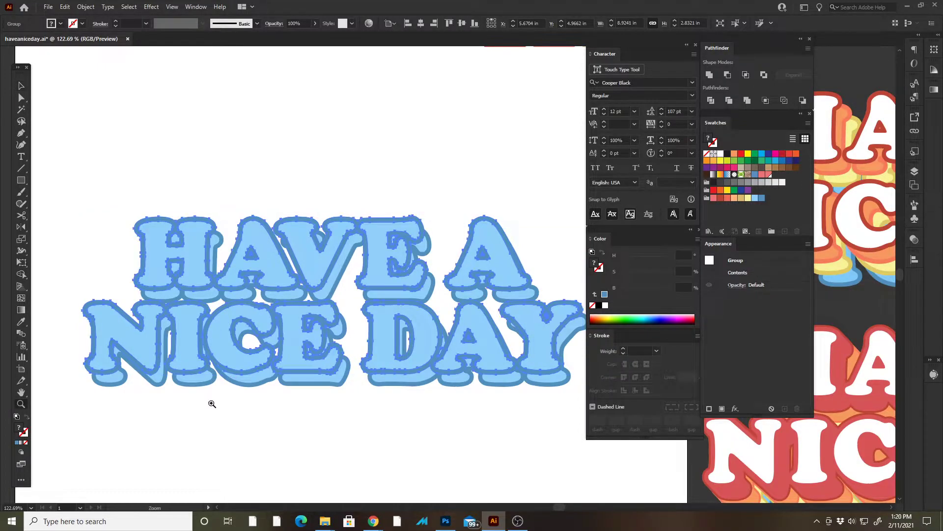
{"action": "left_click", "coordinate": [212, 404]}
{"action": "left_click", "coordinate": [28, 101]}
{"action": "left_click", "coordinate": [447, 351]}
{"action": "left_click_drag", "start_coordinate": [448, 351], "coordinate": [332, 490]}
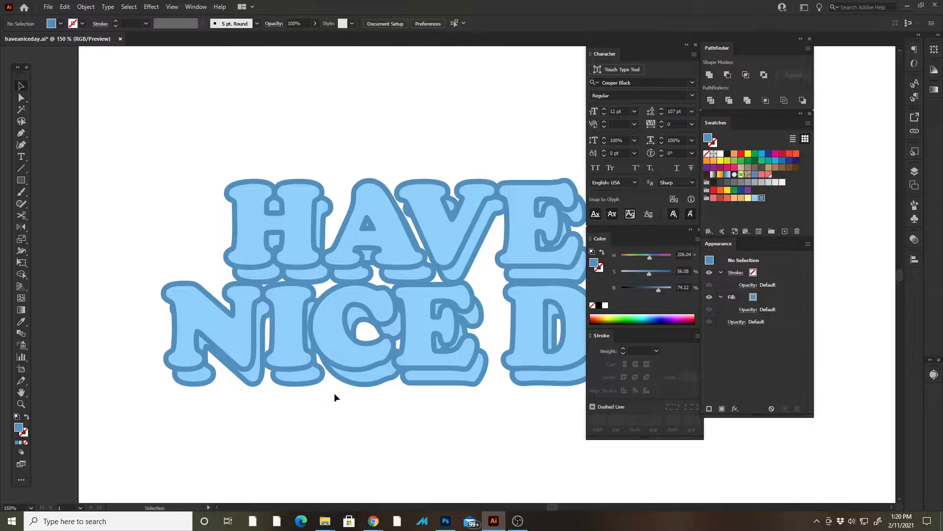
{"action": "scroll", "coordinate": [233, 339], "scroll_direction": "up", "scroll_amount": 3}
{"action": "key", "text": "a"}
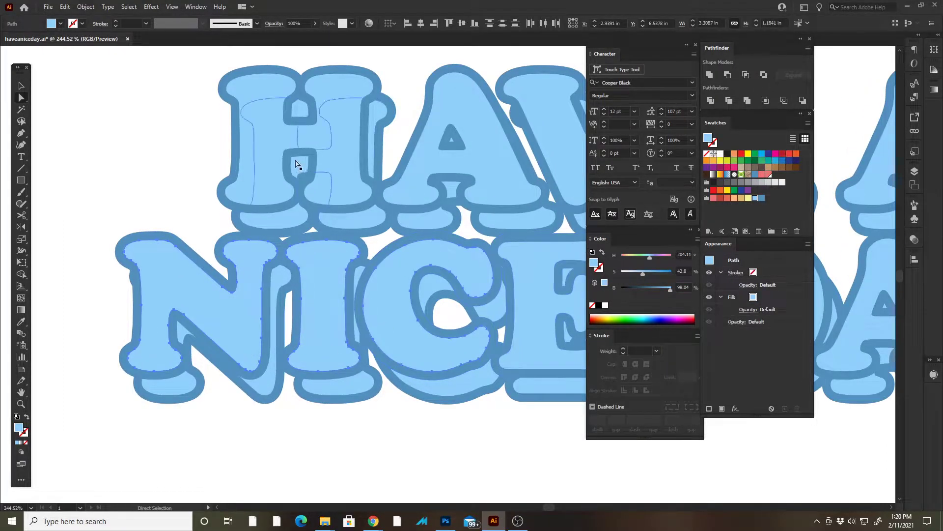
{"action": "key", "text": "Tab"}
{"action": "left_click", "coordinate": [415, 168], "text": "shift"}
{"action": "left_click", "coordinate": [578, 169], "text": "shift"}
{"action": "left_click", "coordinate": [710, 175], "text": "shift"}
{"action": "left_click", "coordinate": [844, 179], "text": "shift"}
{"action": "left_click_drag", "start_coordinate": [845, 179], "coordinate": [488, 232]}
{"action": "left_click", "coordinate": [511, 322], "text": "shift"}
{"action": "left_click", "coordinate": [442, 317], "text": "shift"}
{"action": "left_click", "coordinate": [184, 334], "text": "shift"}
{"action": "key", "text": "Tab"}
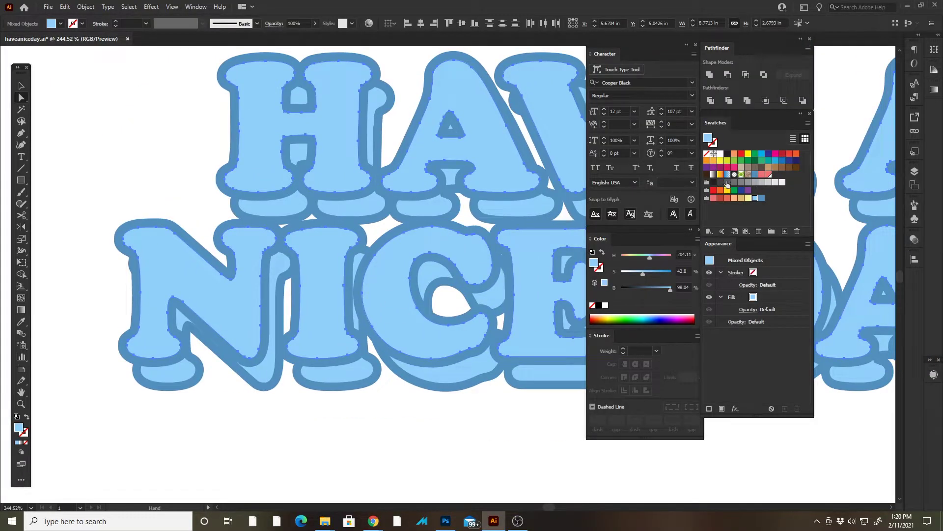
{"action": "left_click", "coordinate": [747, 198]}
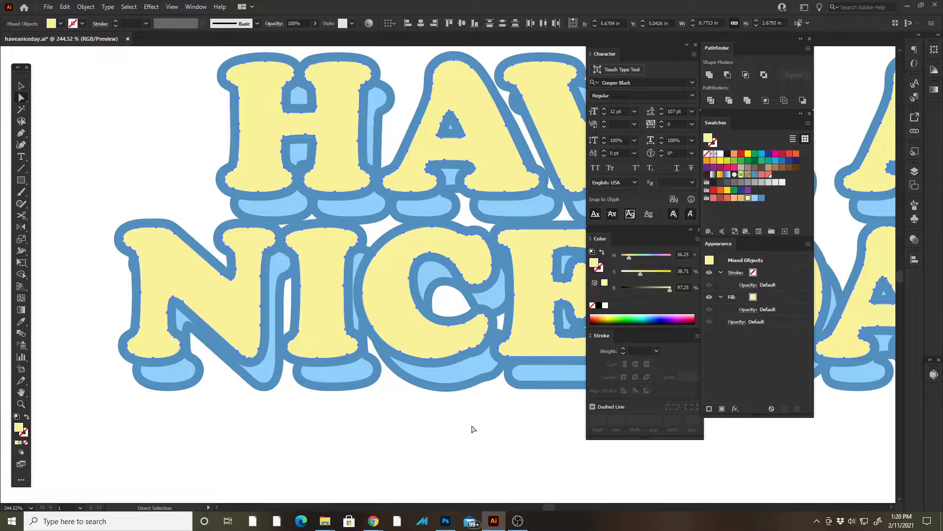
{"action": "left_click", "coordinate": [462, 430]}
- Recolor all the outlines of the front HAVE A NICE DAY copy, including the inner ones, with the gold palette swatch
{"action": "left_click_drag", "start_coordinate": [260, 364], "coordinate": [328, 373]}
{"action": "left_click", "coordinate": [264, 349]}
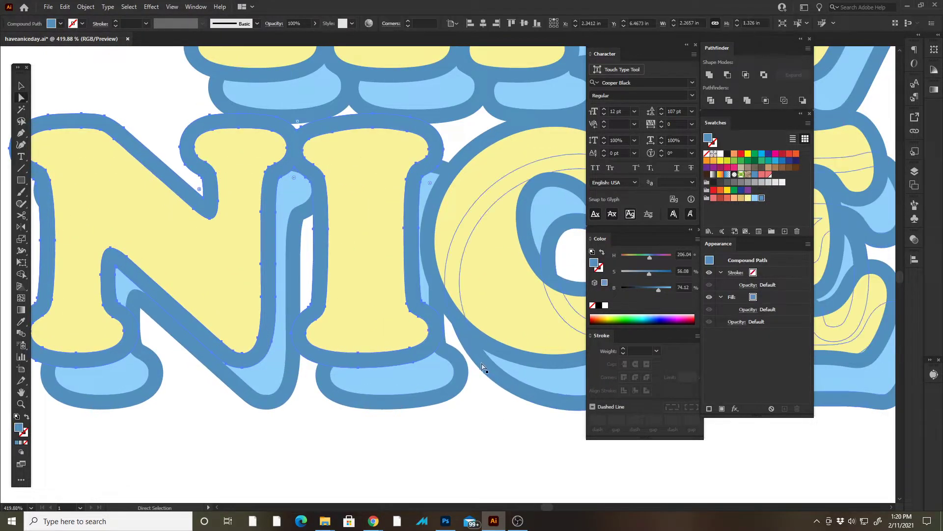
{"action": "left_click", "coordinate": [456, 427]}
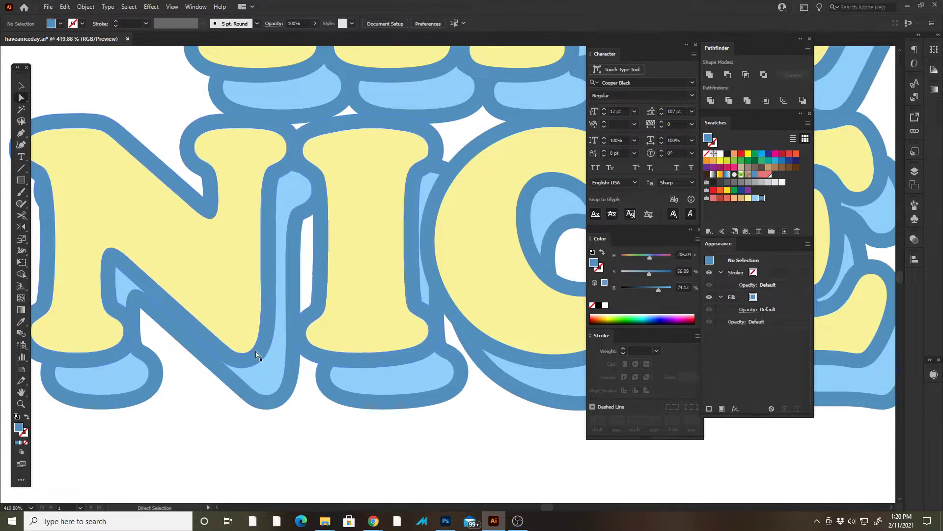
{"action": "key", "text": "Tab"}
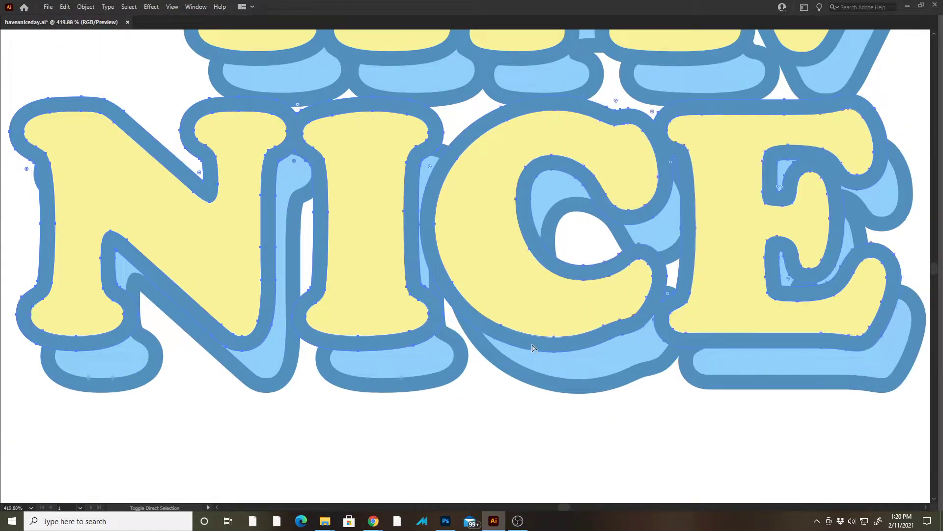
{"action": "key", "text": "space"}
{"action": "left_click_drag", "start_coordinate": [815, 266], "coordinate": [396, 291]}
{"action": "left_click_drag", "start_coordinate": [705, 290], "coordinate": [373, 350]}
{"action": "left_click_drag", "start_coordinate": [737, 280], "coordinate": [701, 481]}
{"action": "left_click_drag", "start_coordinate": [25, 249], "coordinate": [575, 226]}
{"action": "left_click_drag", "start_coordinate": [347, 347], "coordinate": [599, 296]}
{"action": "key", "text": "z"}
{"action": "key", "text": "Tab"}
{"action": "left_click", "coordinate": [741, 198]}
{"action": "key", "text": "space"}
{"action": "left_click_drag", "start_coordinate": [325, 236], "coordinate": [219, 150]}
{"action": "key", "text": "v"}
{"action": "left_click", "coordinate": [140, 163]}
{"action": "key", "text": "Tab"}
- Review the yellow-and-gold front copy of the HAVE A NICE DAY lettering against the blue copy behind it
{"action": "key", "text": "z"}
{"action": "left_click_drag", "start_coordinate": [258, 223], "coordinate": [183, 157]}
{"action": "key", "text": "space"}
{"action": "left_click_drag", "start_coordinate": [324, 166], "coordinate": [297, 163]}
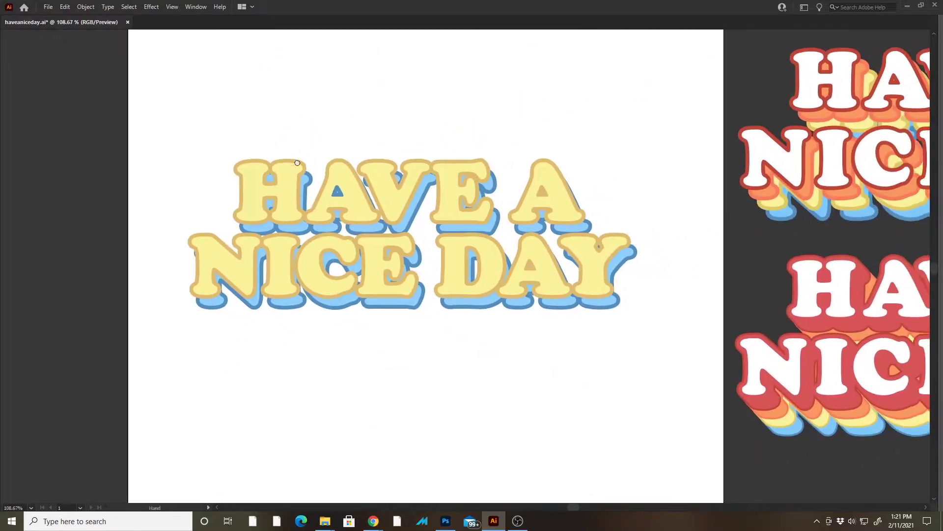
{"action": "key", "text": "Tab"}
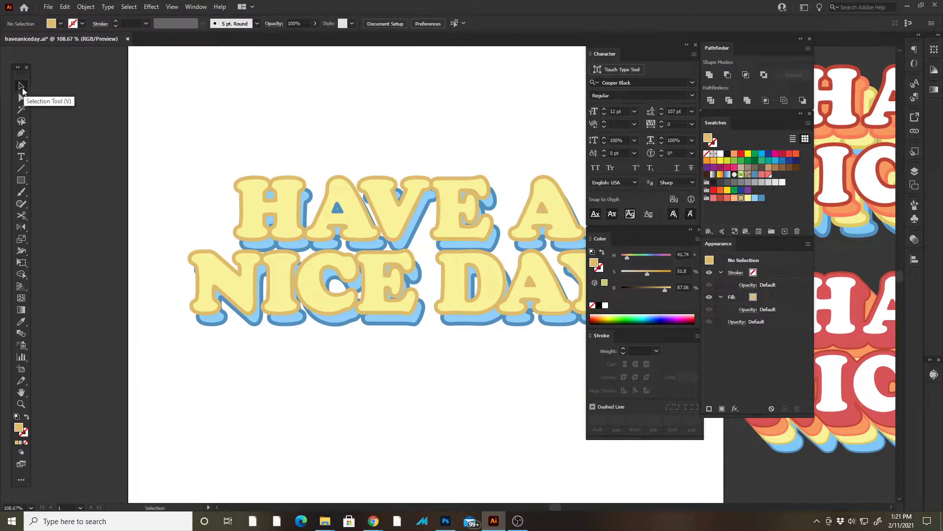
{"action": "left_click", "coordinate": [261, 235]}
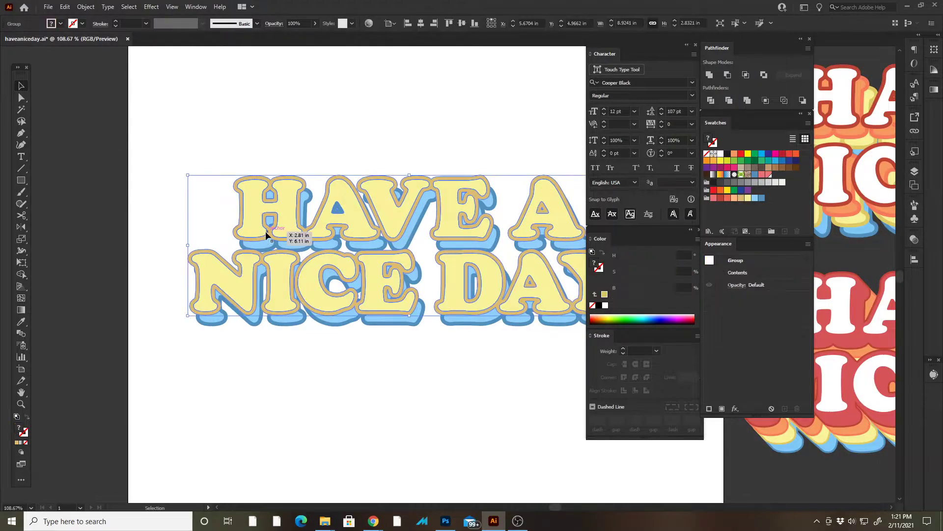
{"action": "left_click_drag", "start_coordinate": [408, 286], "coordinate": [415, 310]}
{"action": "key", "text": "ctrl+0"}
{"action": "left_click", "coordinate": [362, 447]}
{"action": "key", "text": "Tab"}
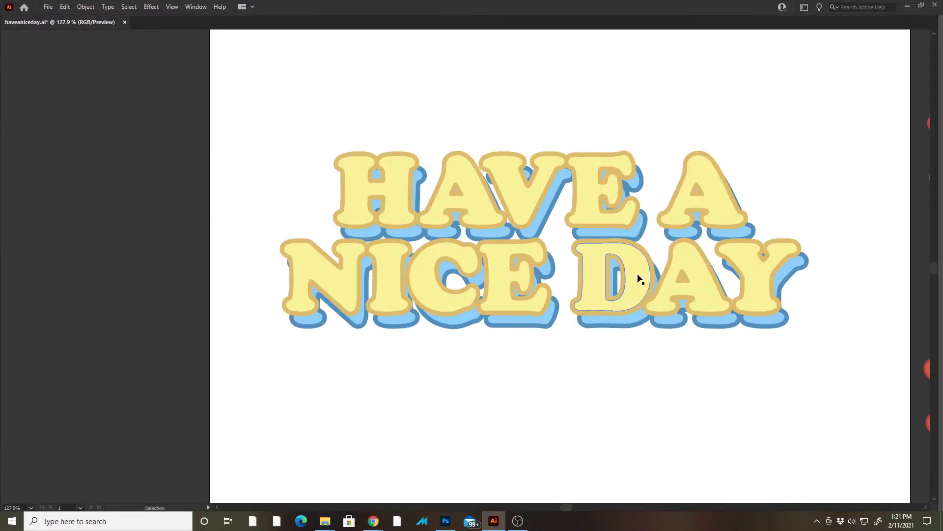
- Try repeating the offset duplication of the yellow lettering about a dozen times to build a long stack
{"action": "left_click", "coordinate": [482, 250]}
{"action": "key", "text": "a"}
{"action": "key", "text": "ctrl+d"}
{"action": "key", "text": "ctrl+d"}
{"action": "key", "text": "ctrl+d"}
{"action": "key", "text": "ctrl+d"}
{"action": "key", "text": "ctrl+d"}
{"action": "key", "text": "ctrl+d"}
{"action": "key", "text": "ctrl+d"}
{"action": "key", "text": "ctrl+d"}
{"action": "key", "text": "ctrl+d"}
{"action": "key", "text": "ctrl+d"}
{"action": "key", "text": "ctrl+d"}
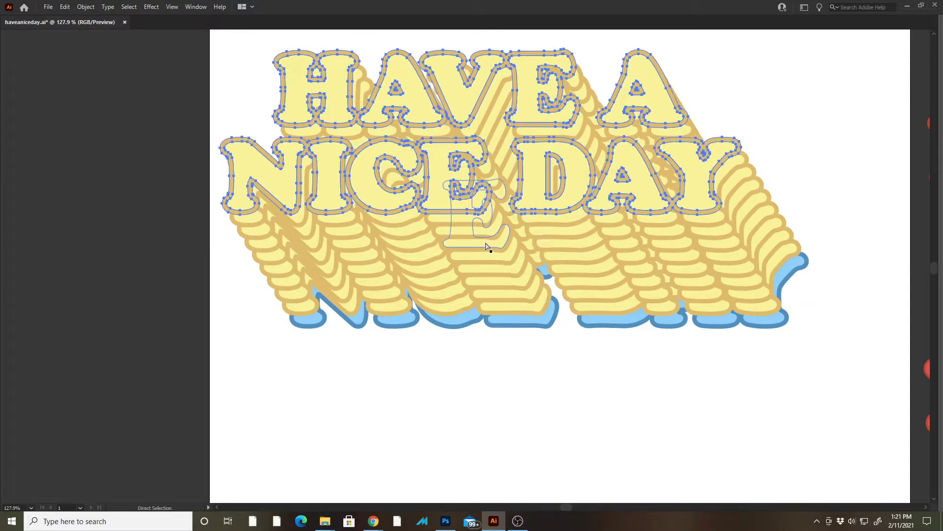
{"action": "key", "text": "ctrl+d"}
- Undo all the repeated duplications of the yellow lettering, leaving its original copy selected
{"action": "key", "text": "ctrl+z"}
{"action": "key", "text": "ctrl+z"}
{"action": "key", "text": "ctrl+z"}
{"action": "key", "text": "ctrl+z"}
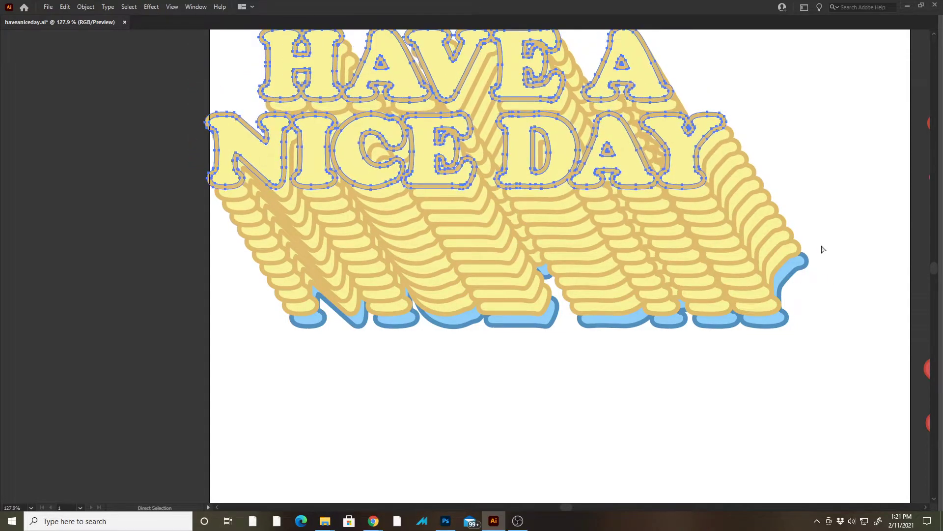
{"action": "key", "text": "ctrl+z"}
{"action": "key", "text": "ctrl+z"}
{"action": "key", "text": "ctrl+z"}
{"action": "key", "text": "ctrl+z"}
{"action": "key", "text": "ctrl+z"}
{"action": "key", "text": "ctrl+z"}
{"action": "key", "text": "ctrl+z"}
{"action": "key", "text": "ctrl+z"}
{"action": "key", "text": "v"}
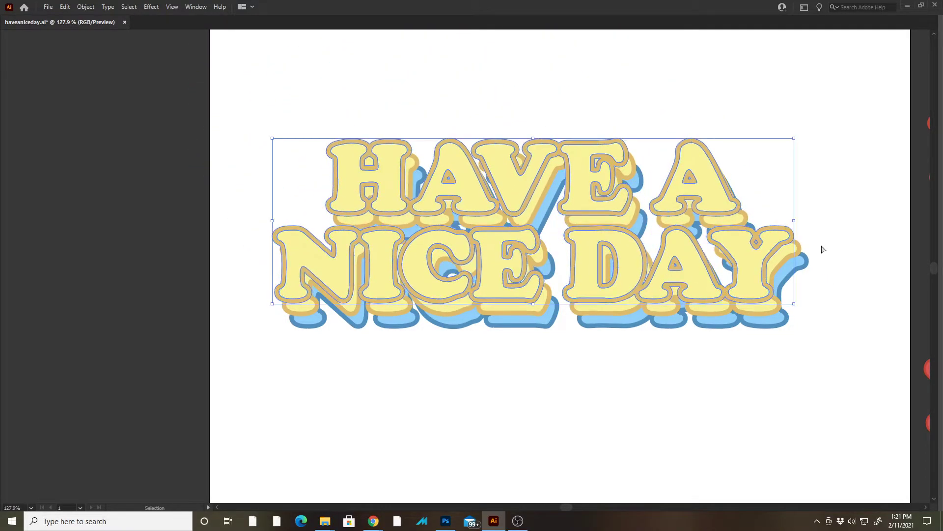
{"action": "key", "text": "Tab"}
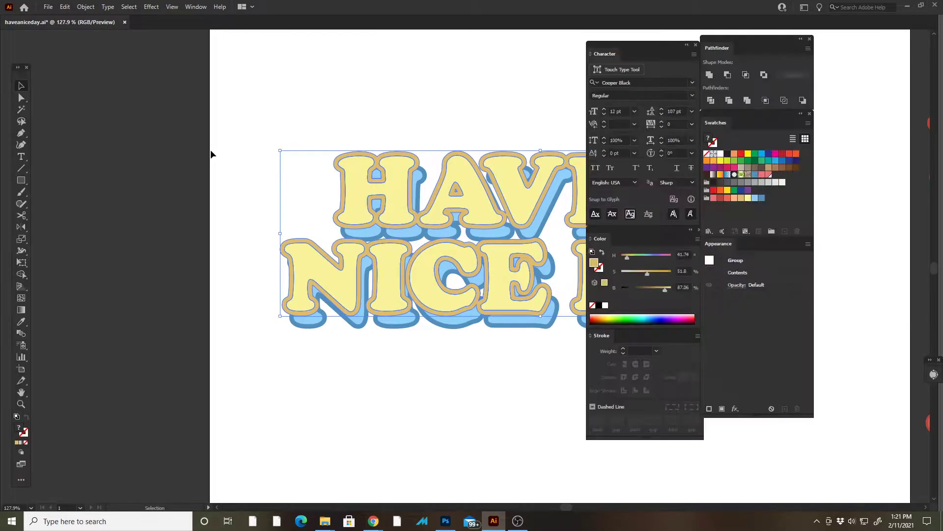
- Duplicate the yellow HAVE A NICE DAY lettering once, offsetting the copy about 0.13 in left and 0.22 in up
{"action": "left_click_drag", "start_coordinate": [279, 156], "coordinate": [276, 148]}
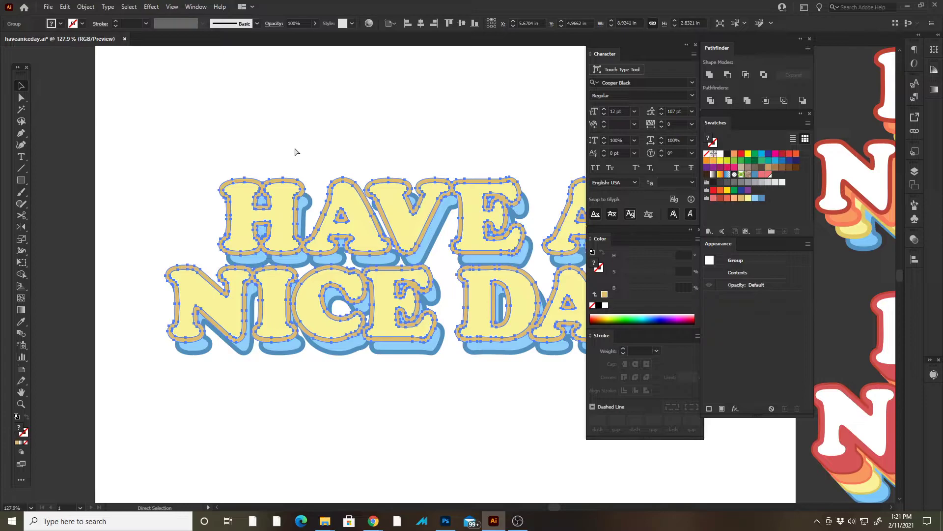
{"action": "key", "text": "ctrl+d"}
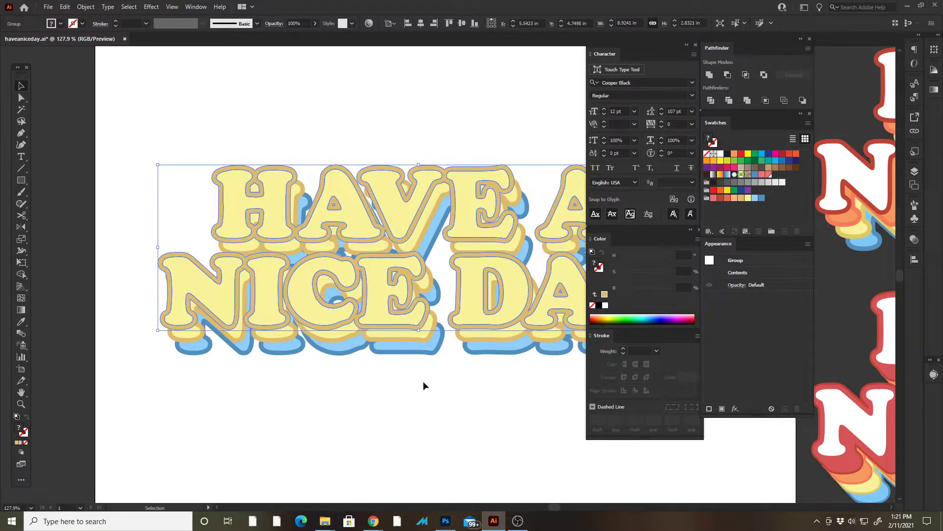
{"action": "left_click", "coordinate": [425, 388]}
{"action": "key", "text": "Tab"}
{"action": "key", "text": "Tab"}
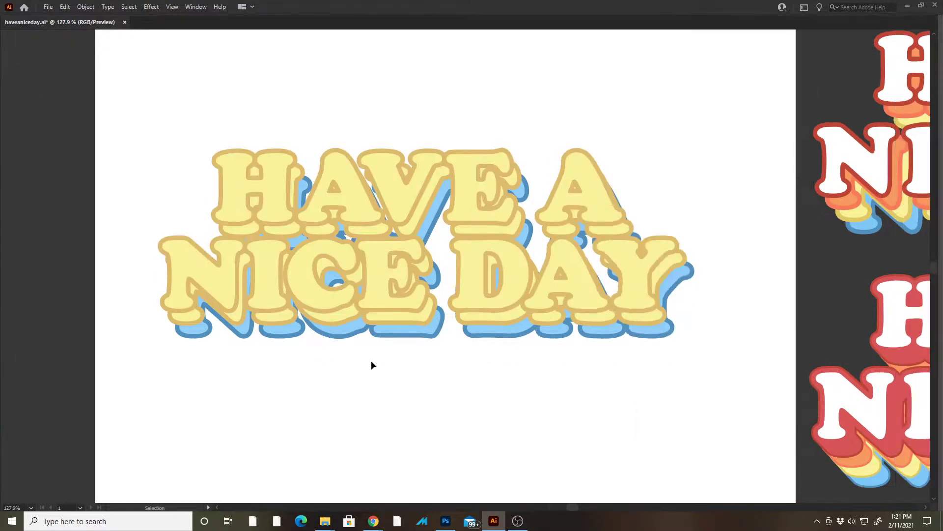
- Fill all the inner letter faces of the front HAVE A NICE DAY copy with the light orange palette swatch
{"action": "key", "text": "z"}
{"action": "left_click_drag", "start_coordinate": [229, 281], "coordinate": [314, 338]}
{"action": "key", "text": "a"}
{"action": "left_click", "coordinate": [232, 310]}
{"action": "left_click", "coordinate": [303, 295], "text": "shift"}
{"action": "left_click", "coordinate": [238, 135], "text": "shift"}
{"action": "left_click", "coordinate": [531, 134], "text": "shift"}
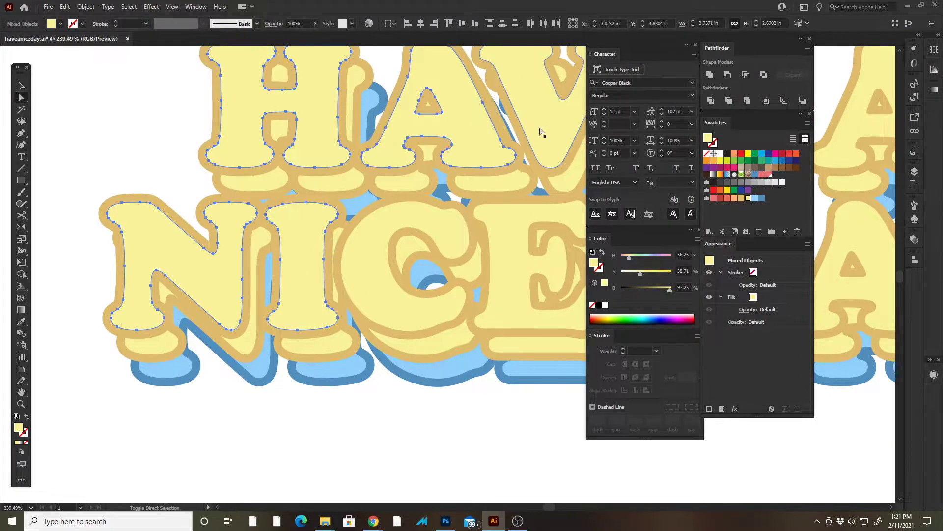
{"action": "left_click_drag", "start_coordinate": [545, 123], "coordinate": [362, 153]}
{"action": "left_click", "coordinate": [191, 282], "text": "shift"}
{"action": "left_click", "coordinate": [323, 296], "text": "shift"}
{"action": "left_click_drag", "start_coordinate": [430, 274], "coordinate": [166, 286]}
{"action": "left_click", "coordinate": [231, 194], "text": "shift"}
{"action": "left_click", "coordinate": [248, 280], "text": "shift"}
{"action": "left_click", "coordinate": [447, 305], "text": "shift"}
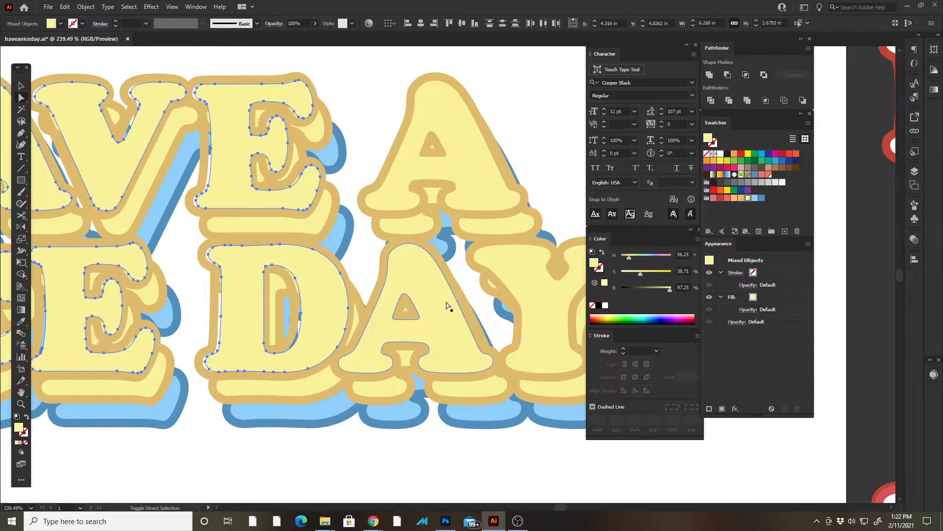
{"action": "left_click", "coordinate": [461, 182], "text": "shift"}
{"action": "left_click_drag", "start_coordinate": [491, 221], "coordinate": [400, 221]}
{"action": "left_click", "coordinate": [457, 294], "text": "shift"}
{"action": "left_click", "coordinate": [734, 197]}
- Recolor the outer letter outlines of the front HAVE A NICE DAY copy with the coral-red palette swatch
{"action": "left_click", "coordinate": [527, 238]}
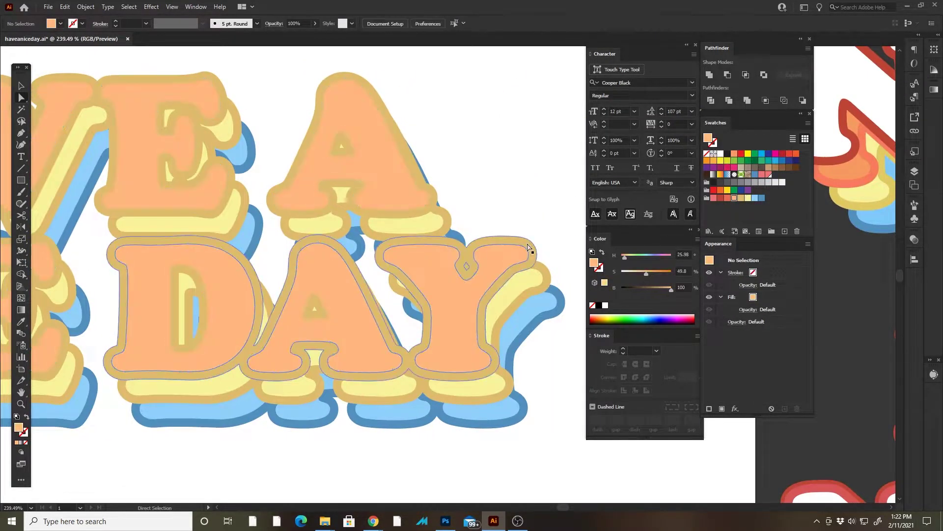
{"action": "left_click", "coordinate": [427, 202], "text": "shift"}
{"action": "left_click_drag", "start_coordinate": [346, 151], "coordinate": [576, 129]}
{"action": "left_click", "coordinate": [401, 189], "text": "shift"}
{"action": "left_click_drag", "start_coordinate": [393, 197], "coordinate": [541, 198]}
{"action": "left_click", "coordinate": [318, 241], "text": "shift"}
{"action": "left_click_drag", "start_coordinate": [235, 224], "coordinate": [450, 223]}
{"action": "left_click", "coordinate": [314, 230], "text": "shift"}
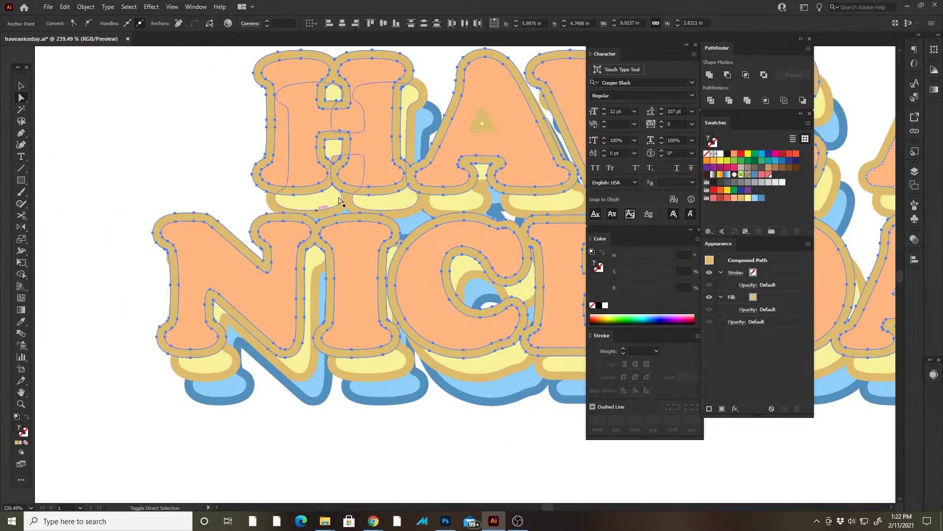
{"action": "left_click", "coordinate": [727, 202]}
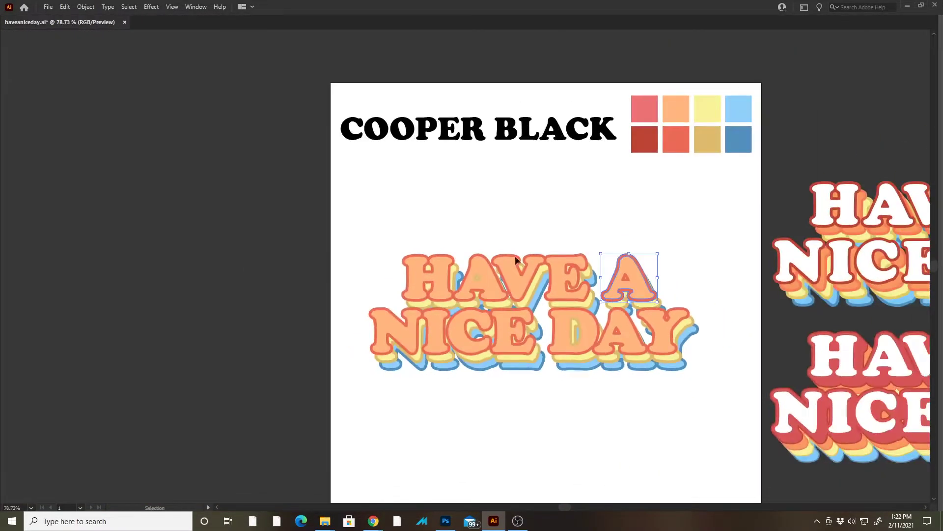
- Try duplicating the orange lettering with the same offset and selecting the letter faces of the new copy
{"action": "left_click", "coordinate": [490, 415]}
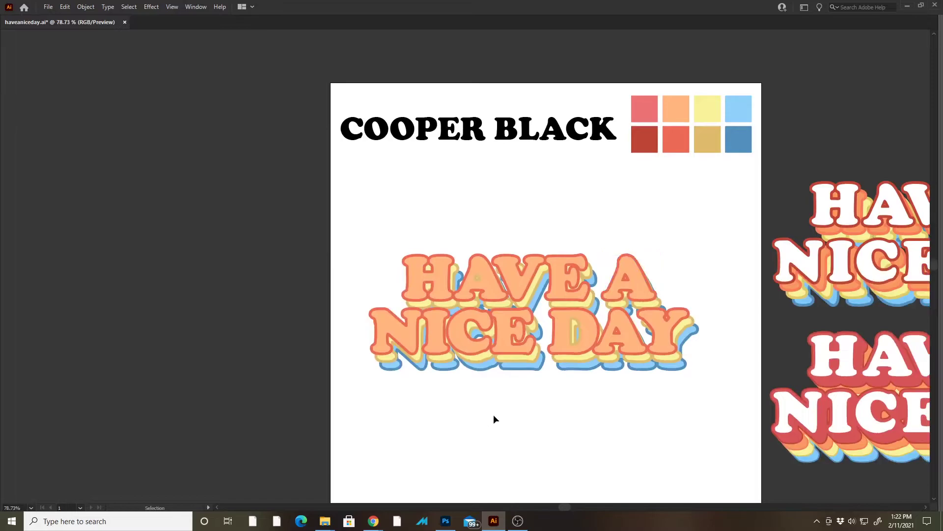
{"action": "left_click_drag", "start_coordinate": [446, 314], "coordinate": [674, 314]}
{"action": "left_click", "coordinate": [417, 236]}
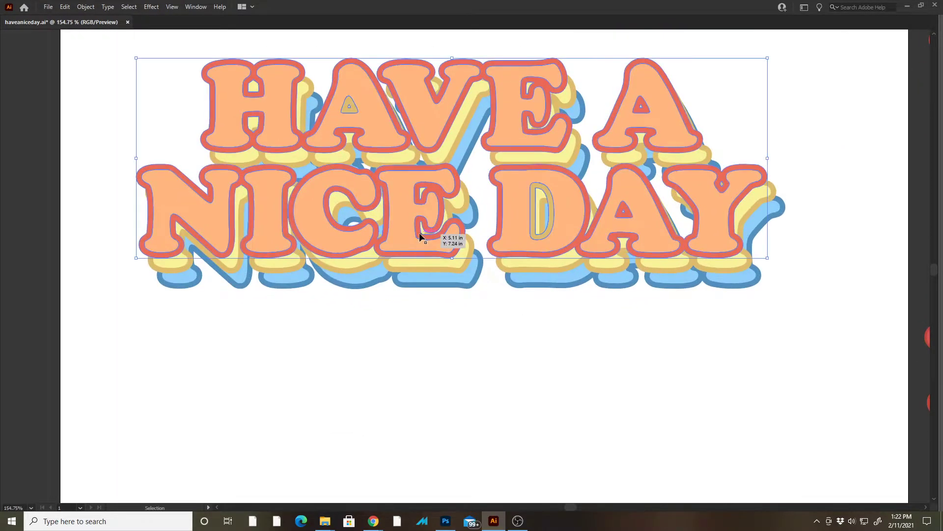
{"action": "key", "text": "Tab"}
{"action": "key", "text": "a"}
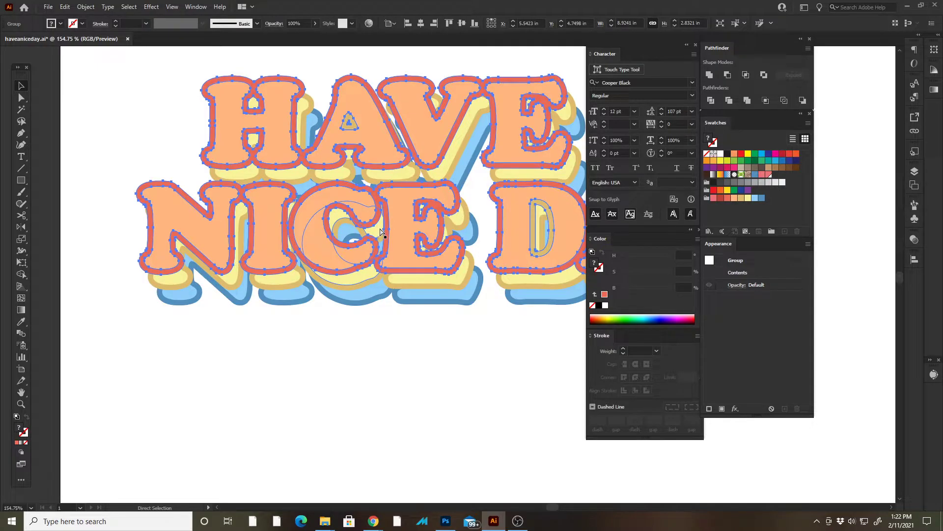
{"action": "key", "text": "ctrl+d"}
{"action": "left_click_drag", "start_coordinate": [420, 277], "coordinate": [494, 358]}
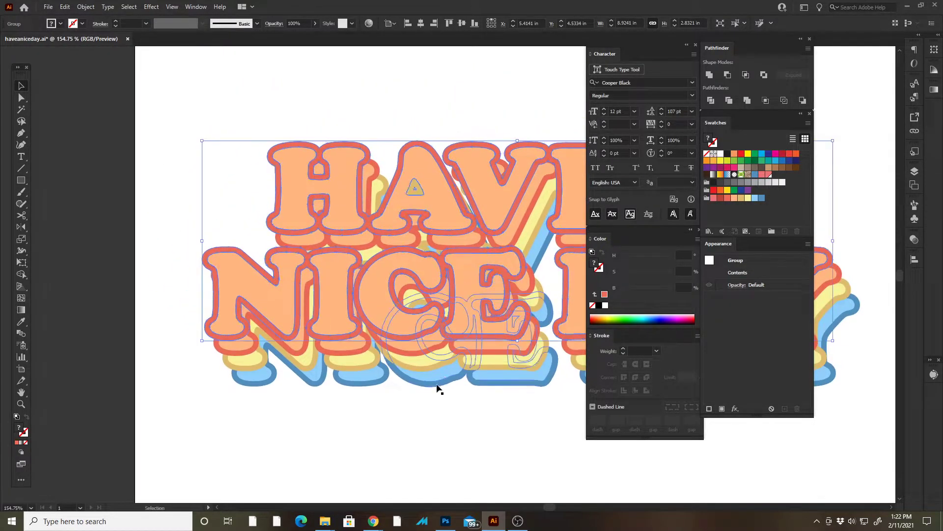
{"action": "left_click", "coordinate": [445, 404]}
{"action": "key", "text": "a"}
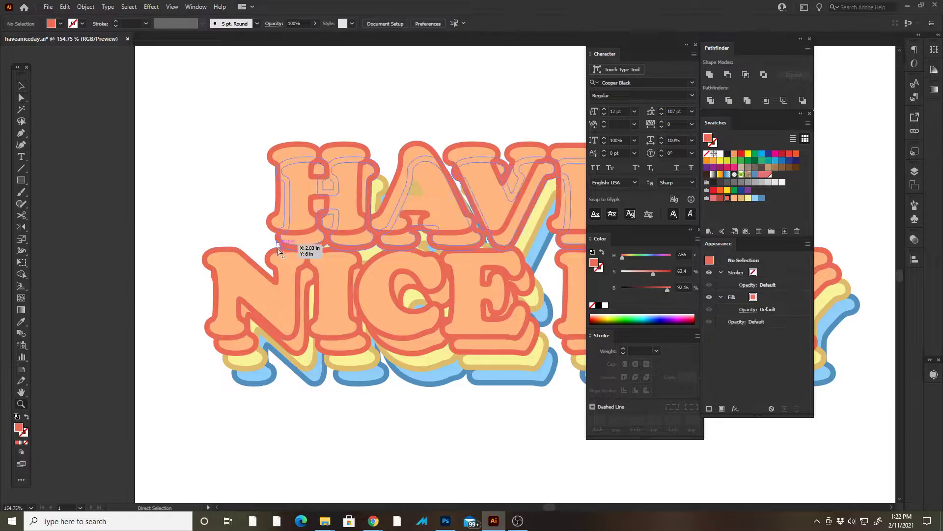
{"action": "left_click", "coordinate": [429, 199], "text": "shift"}
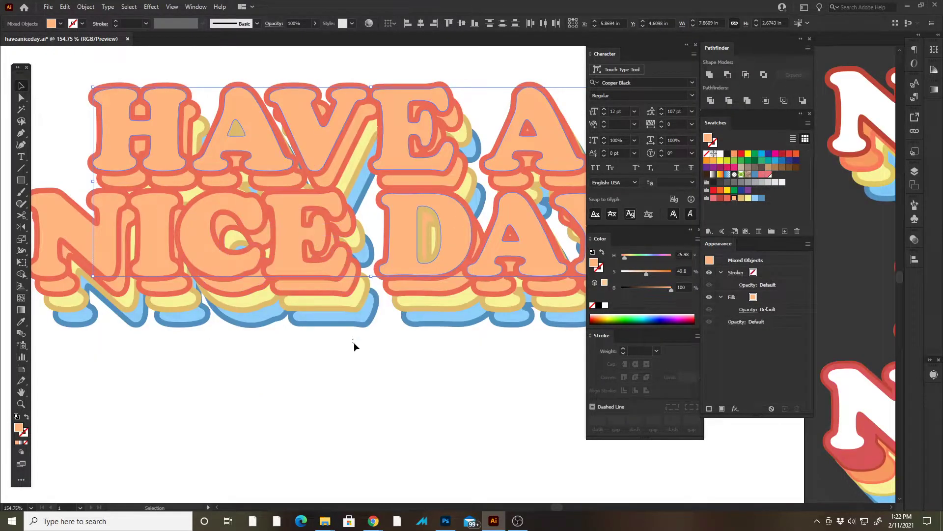
{"action": "key", "text": "ctrl+shift+a"}
- Recolor the gold inner outlines of the A in HAVE and the D in DAY with the coral-red palette swatch
{"action": "key", "text": "a"}
{"action": "scroll", "coordinate": [417, 229], "scroll_direction": "up", "scroll_amount": 2}
{"action": "left_click", "coordinate": [459, 223]}
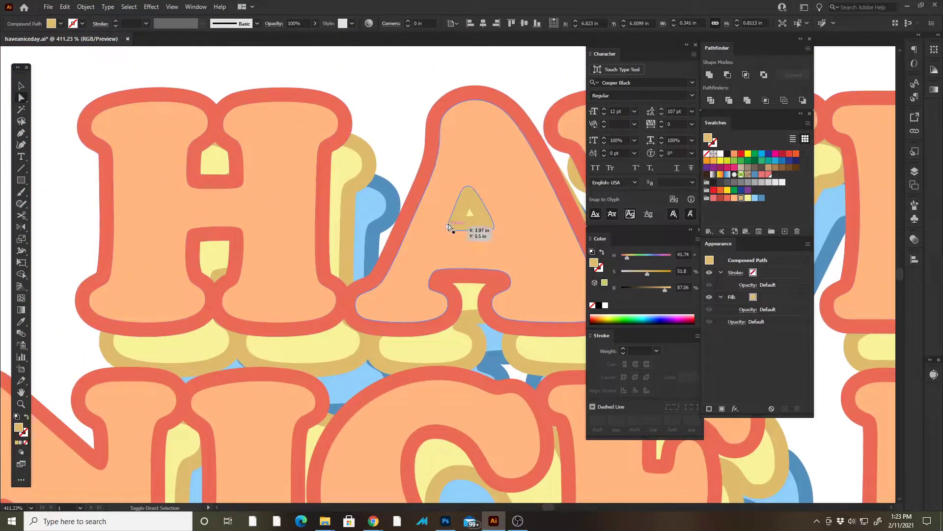
{"action": "left_click", "coordinate": [456, 227], "text": "shift"}
{"action": "key", "text": "space"}
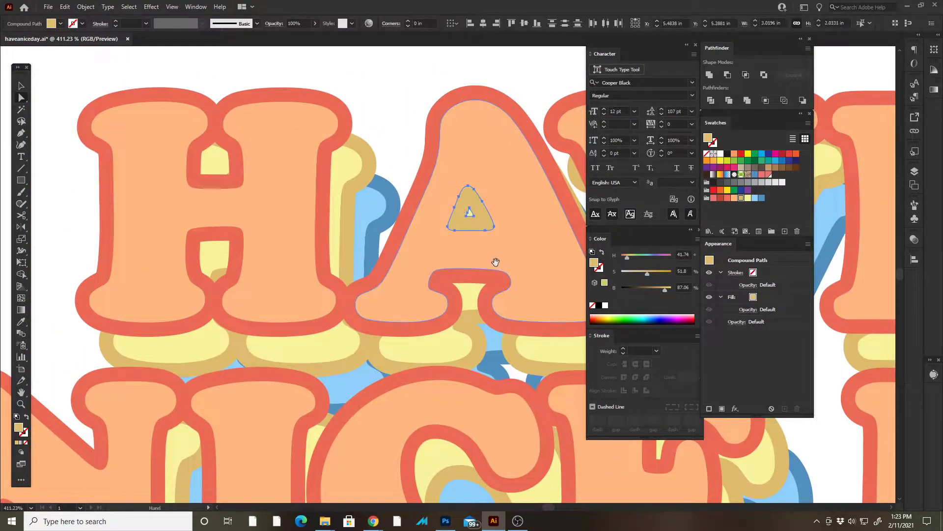
{"action": "left_click_drag", "start_coordinate": [501, 261], "coordinate": [308, 236]}
{"action": "key", "text": "ctrl+space"}
{"action": "left_click_drag", "start_coordinate": [382, 265], "coordinate": [309, 217]}
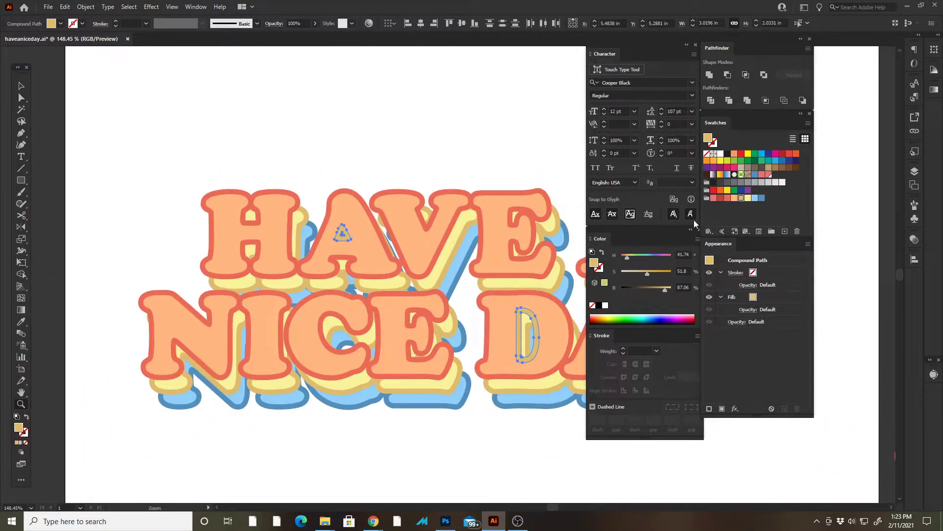
{"action": "left_click", "coordinate": [720, 198]}
{"action": "left_click", "coordinate": [728, 198]}
{"action": "key", "text": "v"}
{"action": "left_click", "coordinate": [379, 412]}
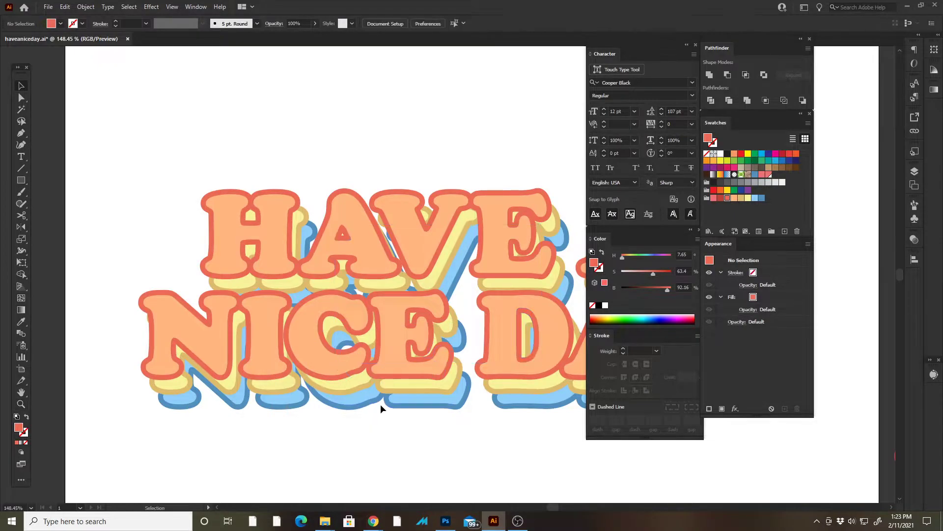
- Duplicate the orange HAVE A NICE DAY lettering, offsetting the copy about 0.13 in left and 0.22 in up
{"action": "key", "text": "Tab"}
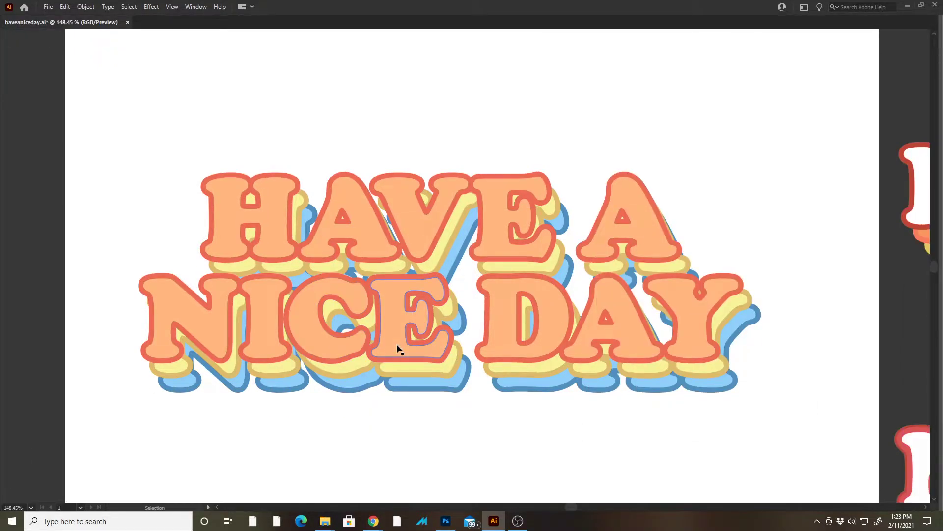
{"action": "left_click", "coordinate": [397, 345]}
{"action": "key", "text": "ctrl+d"}
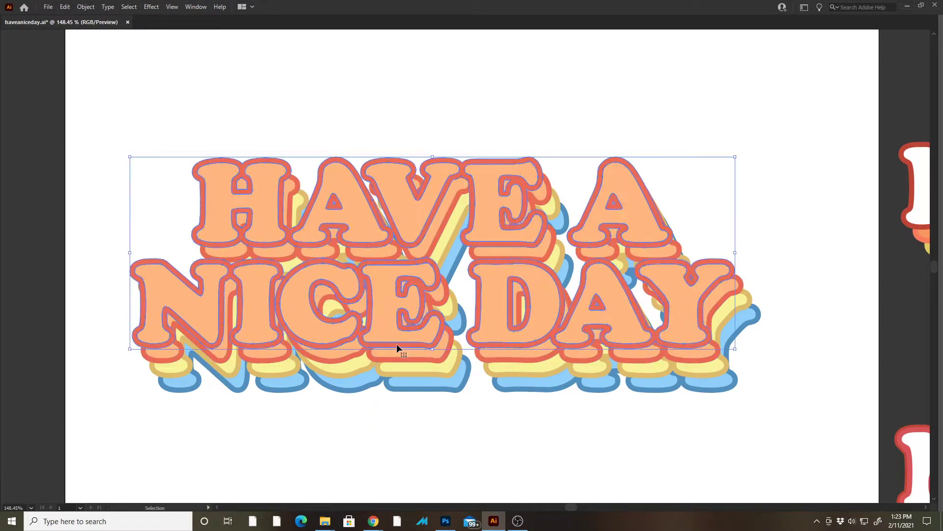
{"action": "key", "text": "Tab"}
{"action": "key", "text": "ctrl+z"}
{"action": "left_click", "coordinate": [460, 443]}
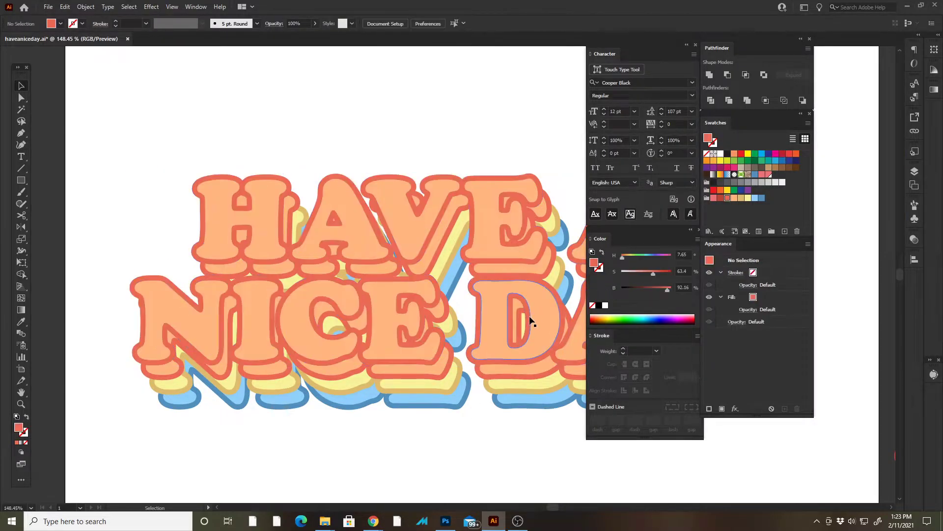
- Try moving the front orange copy up and left away from the stack, save the file, and undo the move
{"action": "left_click_drag", "start_coordinate": [372, 308], "coordinate": [287, 210]}
{"action": "key", "text": "ctrl+s"}
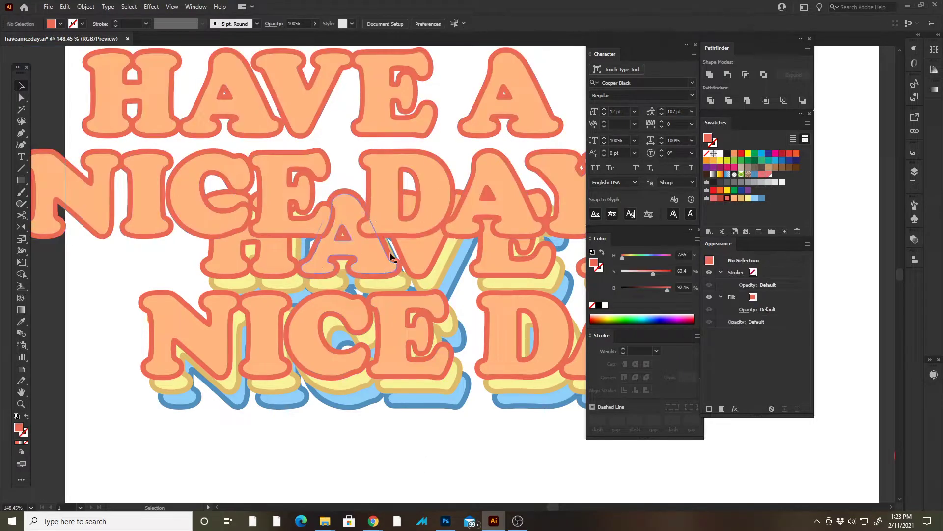
{"action": "key", "text": "a"}
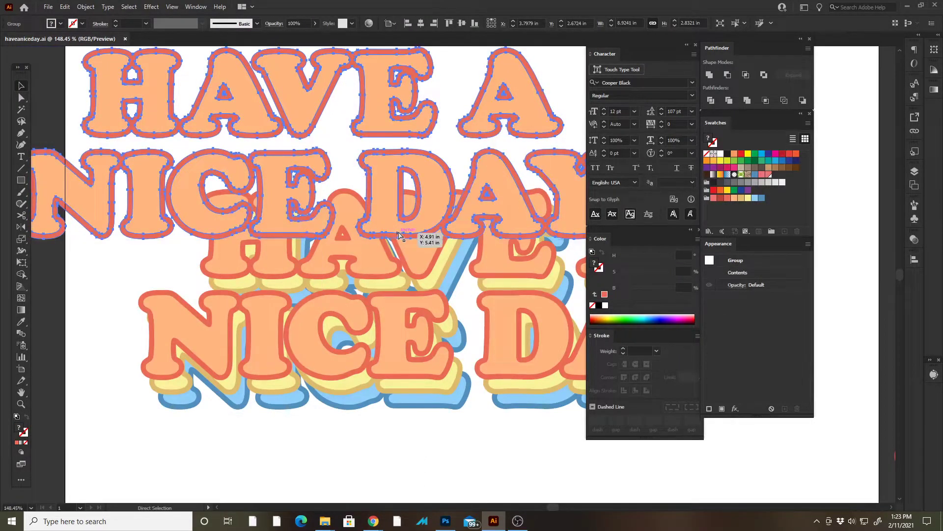
{"action": "key", "text": "ctrl+c"}
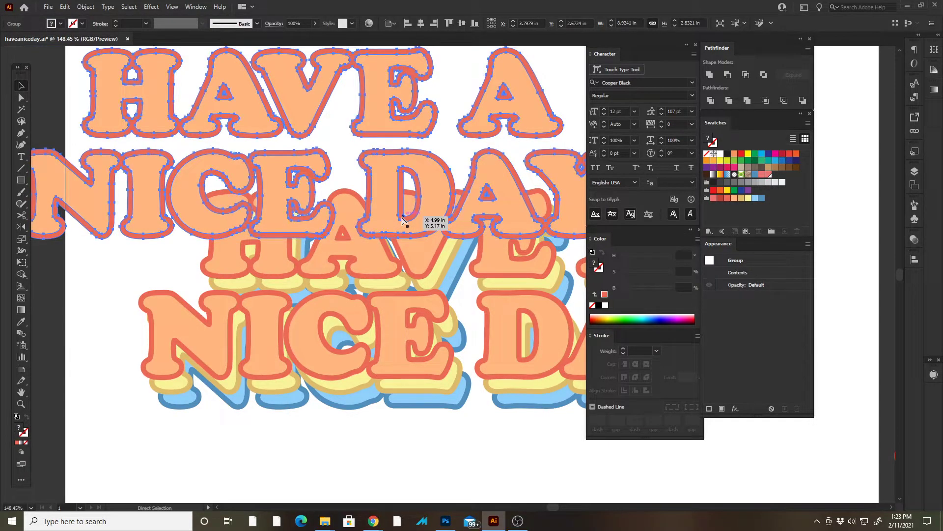
{"action": "key", "text": "ctrl+space"}
{"action": "left_click_drag", "start_coordinate": [492, 273], "coordinate": [430, 218]}
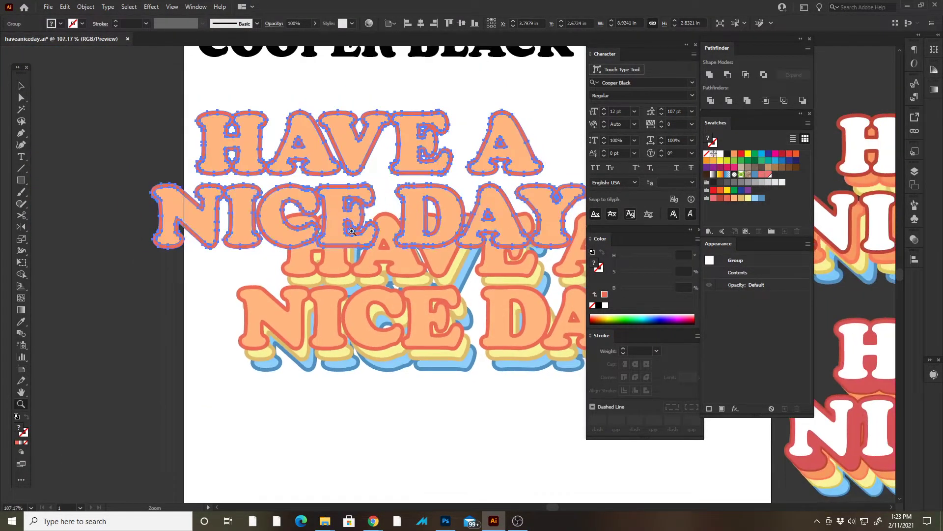
{"action": "key", "text": "v"}
{"action": "key", "text": "a"}
{"action": "key", "text": "Tab"}
{"action": "key", "text": "ctrl+z"}
{"action": "key", "text": "ctrl+z"}
- Fill the front copy's letter faces for the V and E of HAVE, the single A, and NICE DAY with white
{"action": "key", "text": "space"}
{"action": "left_click_drag", "start_coordinate": [520, 373], "coordinate": [453, 341]}
{"action": "key", "text": "ctrl+space"}
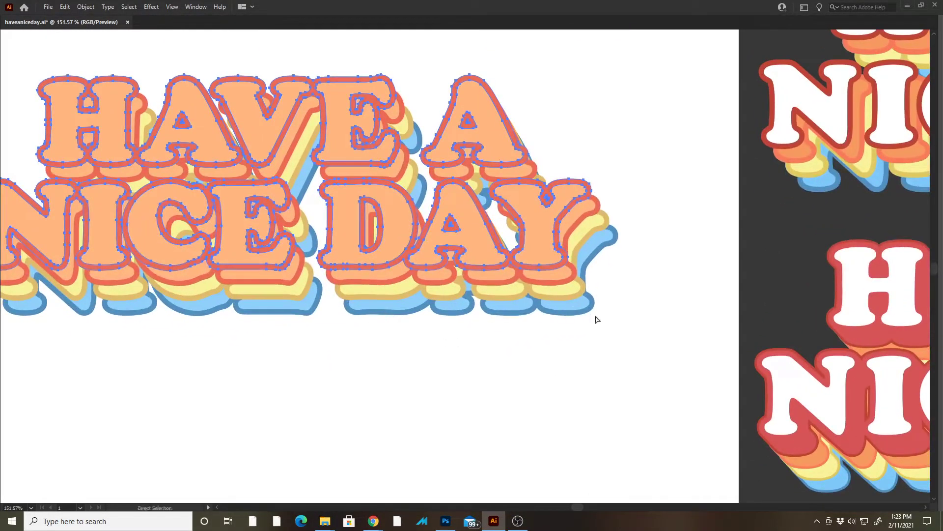
{"action": "left_click", "coordinate": [676, 332]}
{"action": "key", "text": "space"}
{"action": "left_click_drag", "start_coordinate": [676, 333], "coordinate": [665, 345]}
{"action": "key", "text": "ctrl+space"}
{"action": "left_click_drag", "start_coordinate": [425, 246], "coordinate": [476, 259]}
{"action": "key", "text": "Tab"}
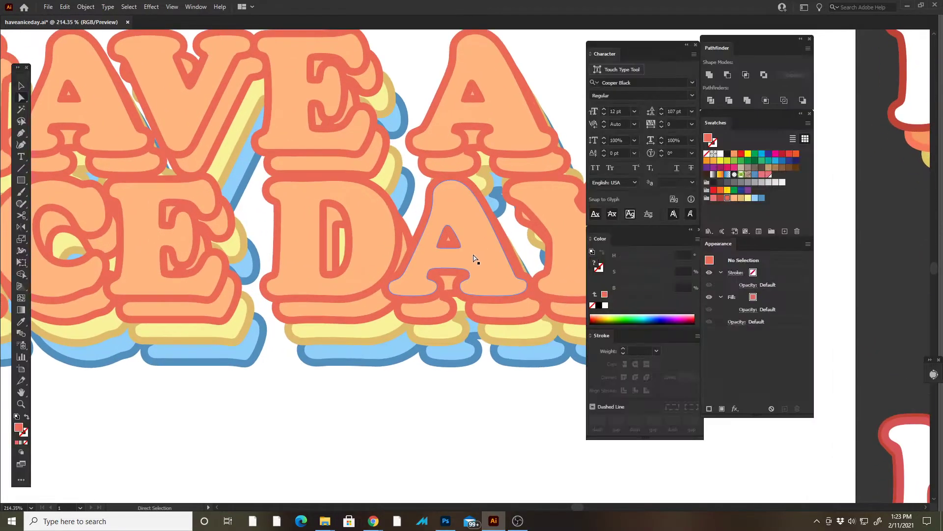
{"action": "left_click", "coordinate": [473, 258]}
{"action": "left_click", "coordinate": [558, 246], "text": "shift"}
{"action": "left_click", "coordinate": [528, 171], "text": "shift"}
{"action": "left_click", "coordinate": [302, 138], "text": "shift"}
{"action": "left_click", "coordinate": [312, 217], "text": "shift"}
{"action": "left_click", "coordinate": [135, 215], "text": "shift"}
{"action": "left_click", "coordinate": [167, 122], "text": "shift"}
{"action": "key", "text": "space"}
{"action": "left_click_drag", "start_coordinate": [167, 123], "coordinate": [426, 126]}
{"action": "left_click", "coordinate": [282, 260], "text": "shift"}
{"action": "left_click", "coordinate": [214, 258], "text": "shift"}
{"action": "left_click", "coordinate": [105, 258], "text": "shift"}
{"action": "key", "text": "Delete"}
{"action": "left_click", "coordinate": [408, 411]}
- Fill the remaining orange faces of the H and first A in HAVE with white
{"action": "left_click", "coordinate": [23, 99]}
{"action": "left_click", "coordinate": [234, 136]}
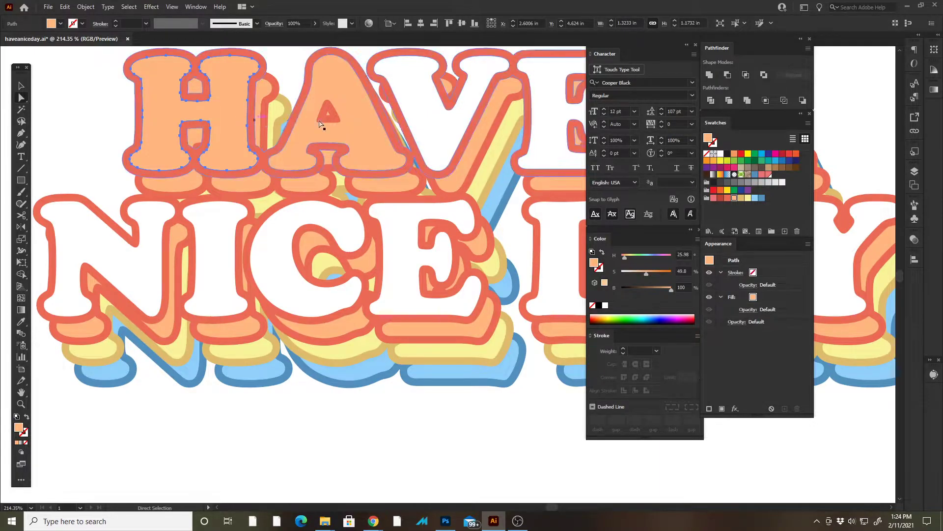
{"action": "left_click", "coordinate": [382, 156], "text": "shift"}
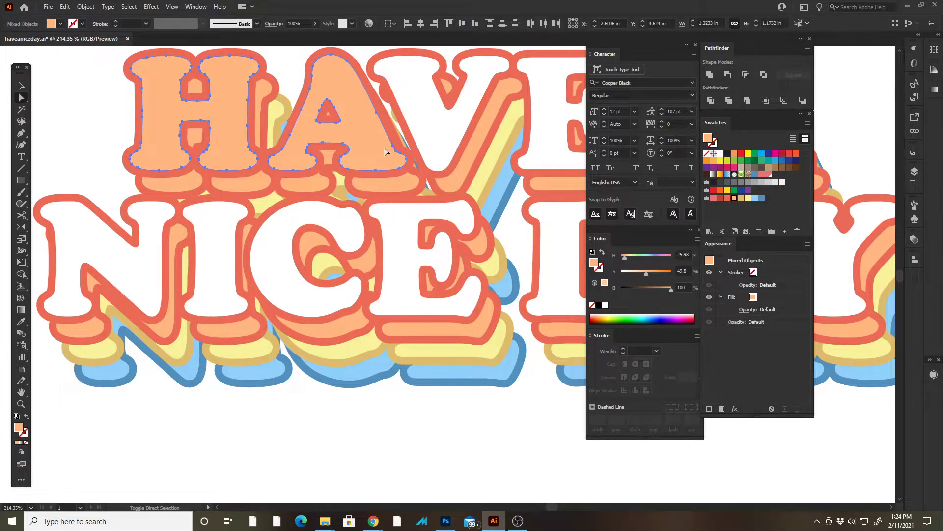
{"action": "left_click", "coordinate": [720, 154]}
{"action": "key", "text": "v"}
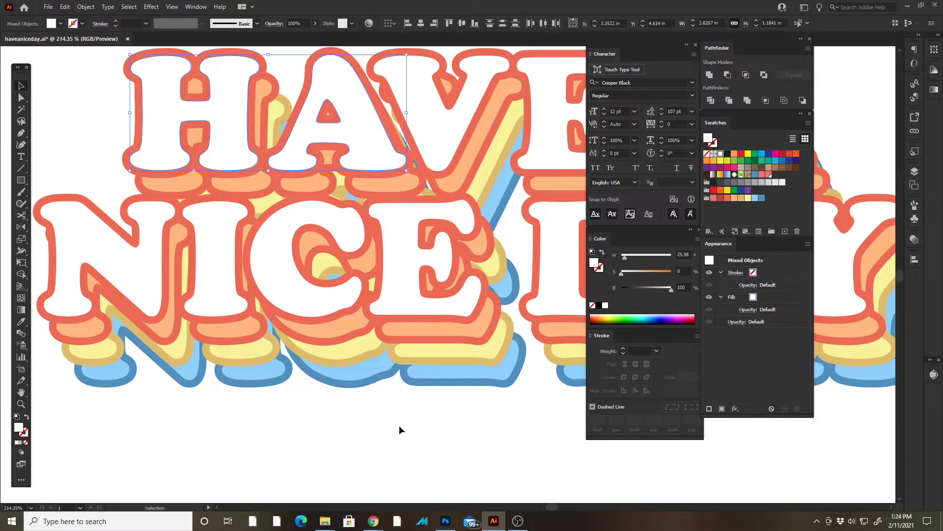
{"action": "left_click", "coordinate": [480, 418]}
- Recolor the outlines around the front copy's word NICE with the dark red palette swatch
{"action": "key", "text": "Tab"}
{"action": "left_click_drag", "start_coordinate": [508, 401], "coordinate": [354, 373]}
{"action": "left_click_drag", "start_coordinate": [302, 355], "coordinate": [455, 383]}
{"action": "key", "text": "a"}
{"action": "left_click", "coordinate": [334, 364]}
{"action": "left_click", "coordinate": [613, 329], "text": "shift"}
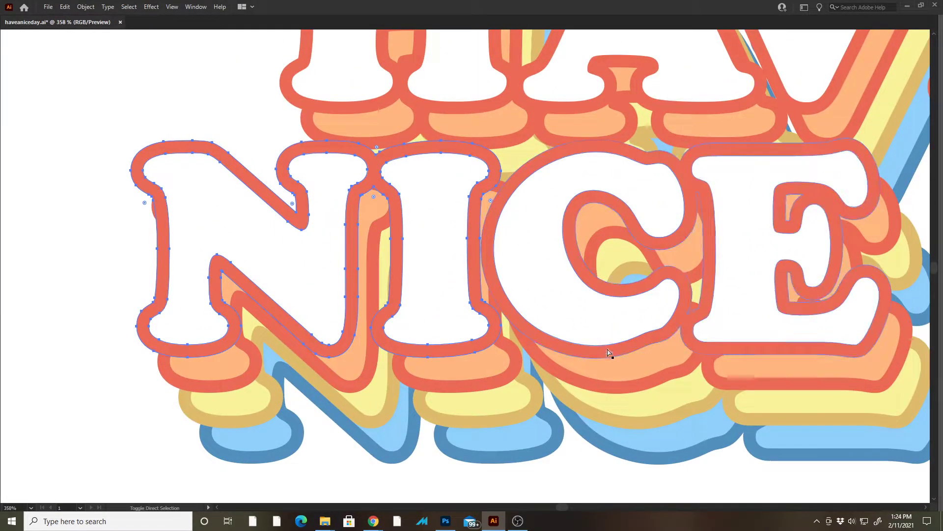
{"action": "scroll", "coordinate": [565, 350], "scroll_direction": "right", "scroll_amount": 5}
{"action": "left_click", "coordinate": [522, 351], "text": "shift"}
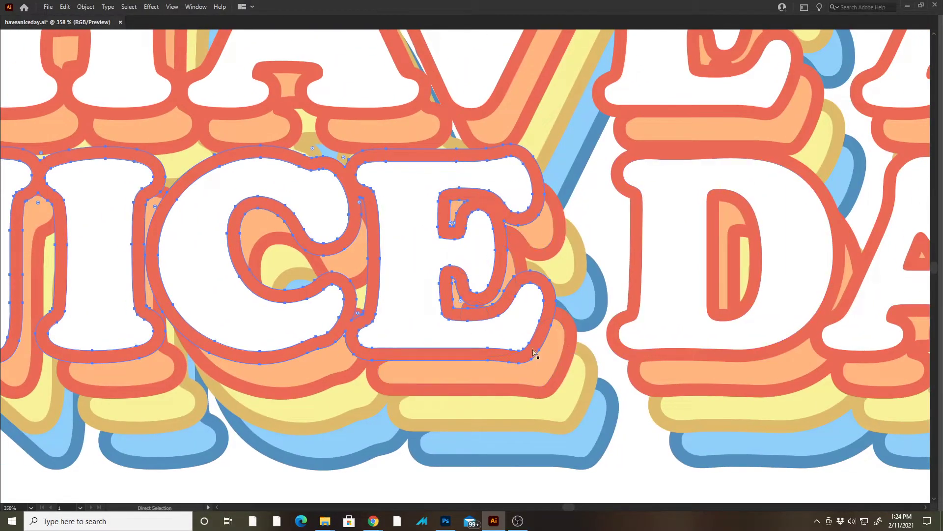
{"action": "key", "text": "Tab"}
{"action": "left_click", "coordinate": [720, 198]}
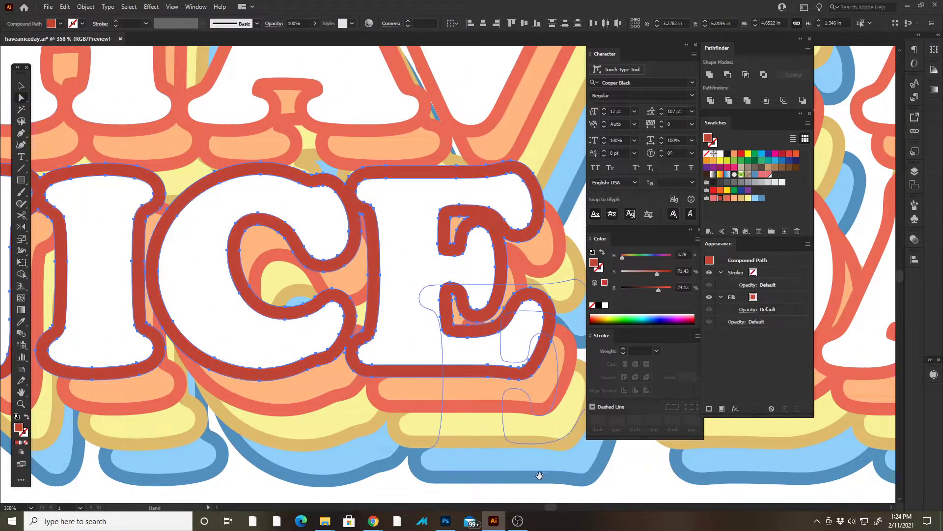
- Recolor the outer outline of DAY and the inner outlines of its D and A with the dark red swatch
{"action": "scroll", "coordinate": [480, 284], "scroll_direction": "right", "scroll_amount": 4}
{"action": "left_click", "coordinate": [449, 325]}
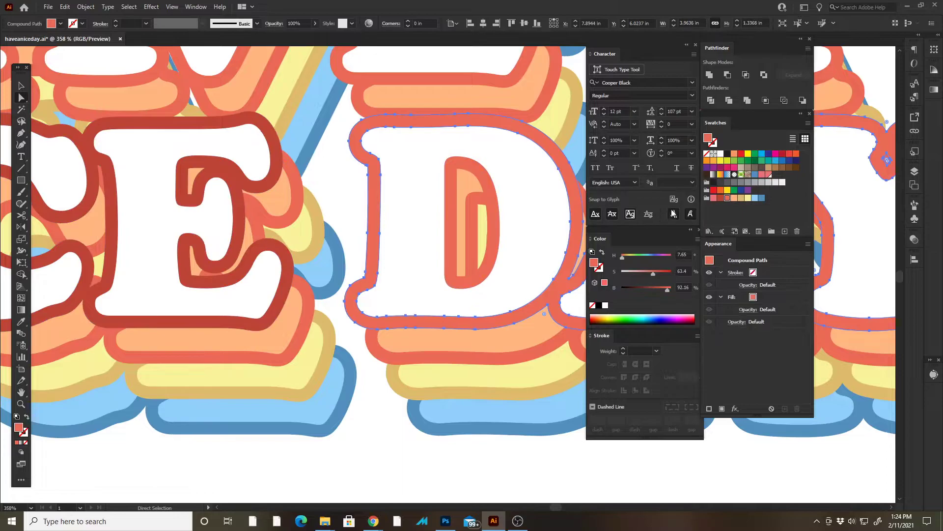
{"action": "left_click", "coordinate": [721, 201]}
{"action": "scroll", "coordinate": [421, 259], "scroll_direction": "right", "scroll_amount": 4}
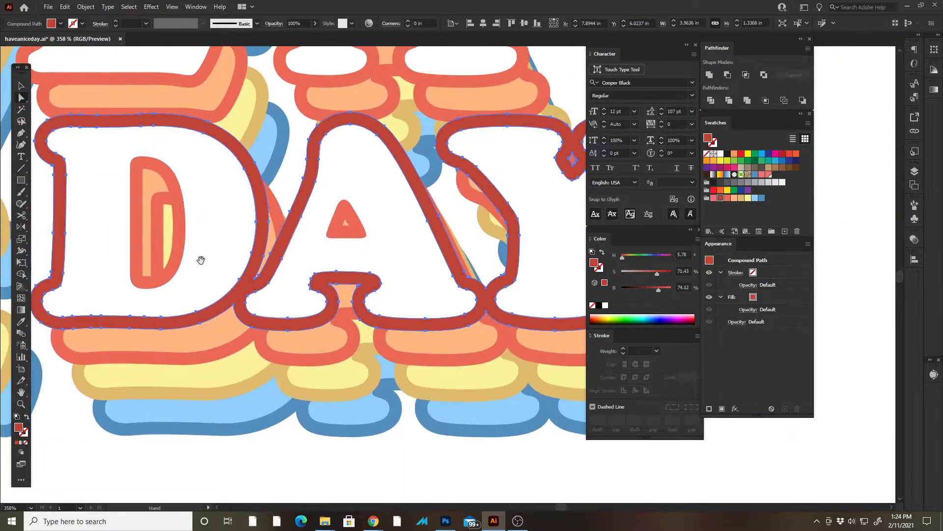
{"action": "left_click", "coordinate": [195, 267]}
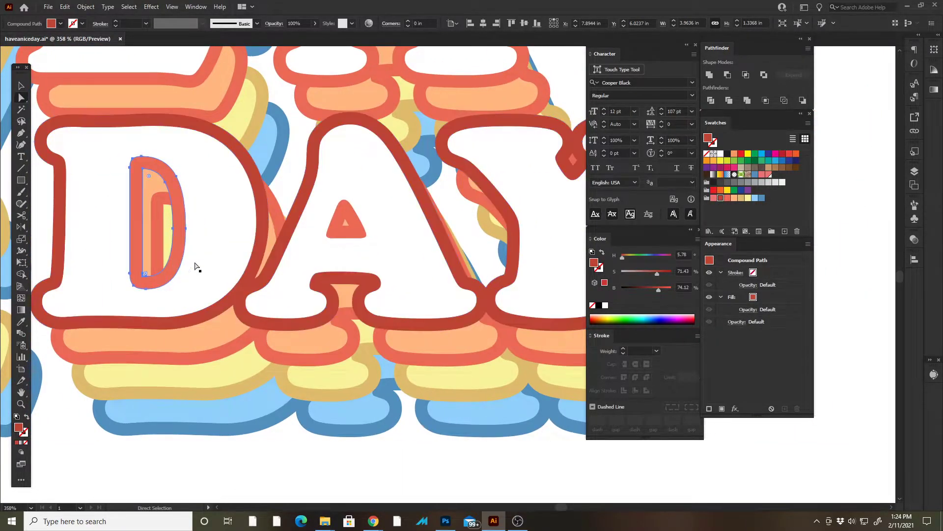
{"action": "left_click", "coordinate": [720, 198]}
{"action": "left_click", "coordinate": [367, 236]}
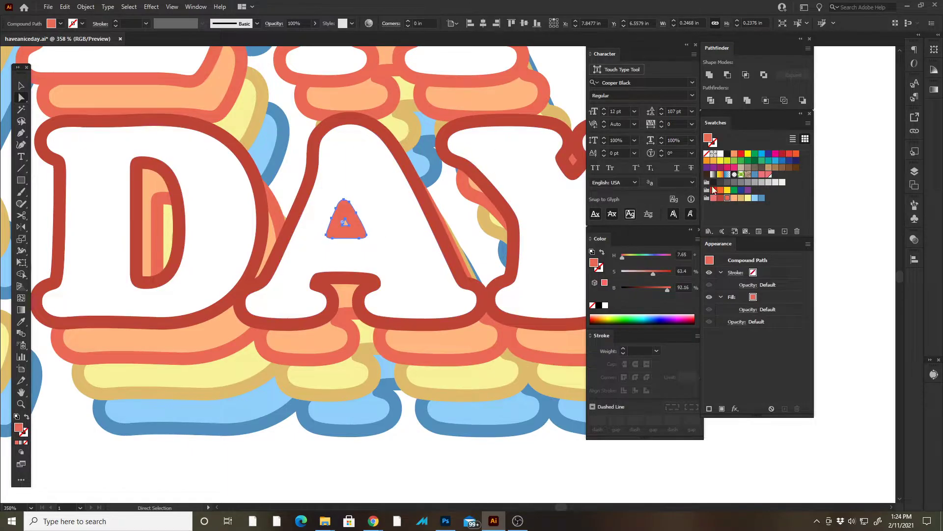
{"action": "left_click", "coordinate": [721, 200]}
- Recolor the front outlines of the single A and the word HAVE with the dark red swatch
{"action": "scroll", "coordinate": [312, 197], "scroll_direction": "up", "scroll_amount": 5}
{"action": "scroll", "coordinate": [484, 278], "scroll_direction": "left", "scroll_amount": 2}
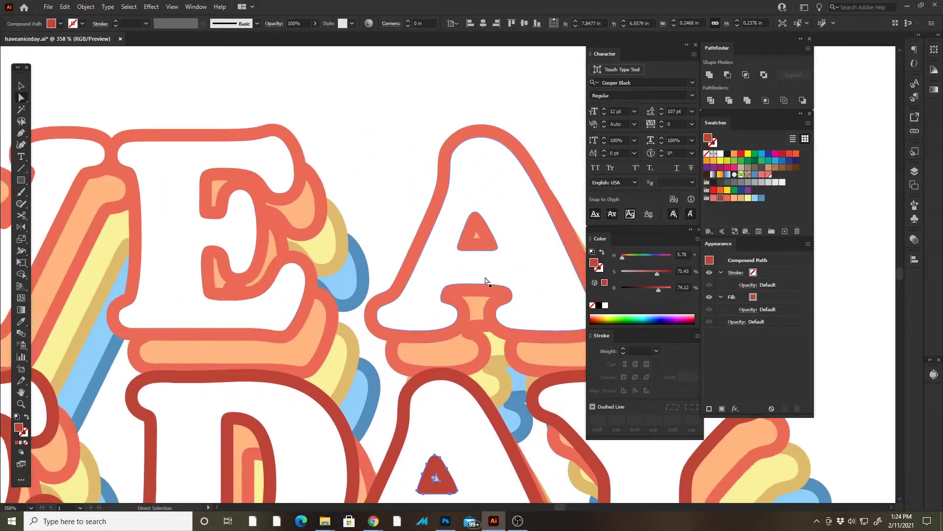
{"action": "left_click", "coordinate": [486, 251]}
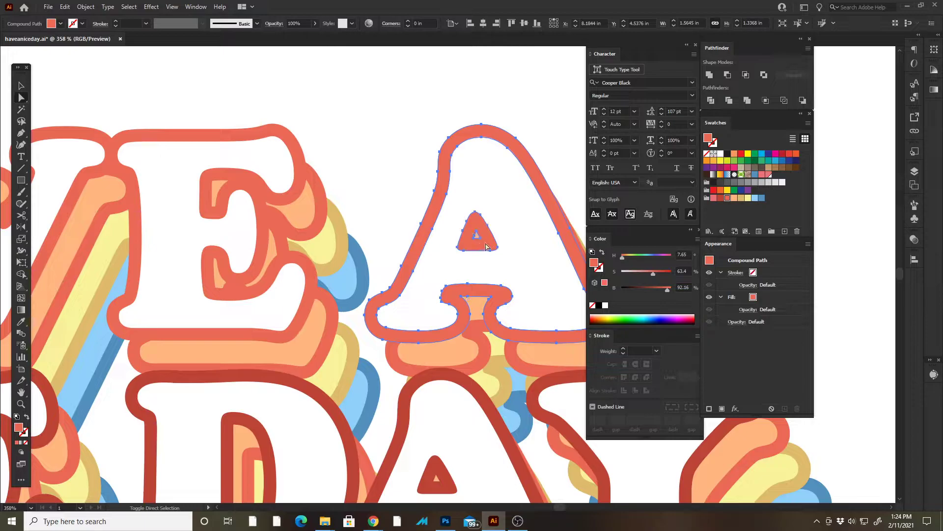
{"action": "left_click", "coordinate": [252, 212], "text": "shift"}
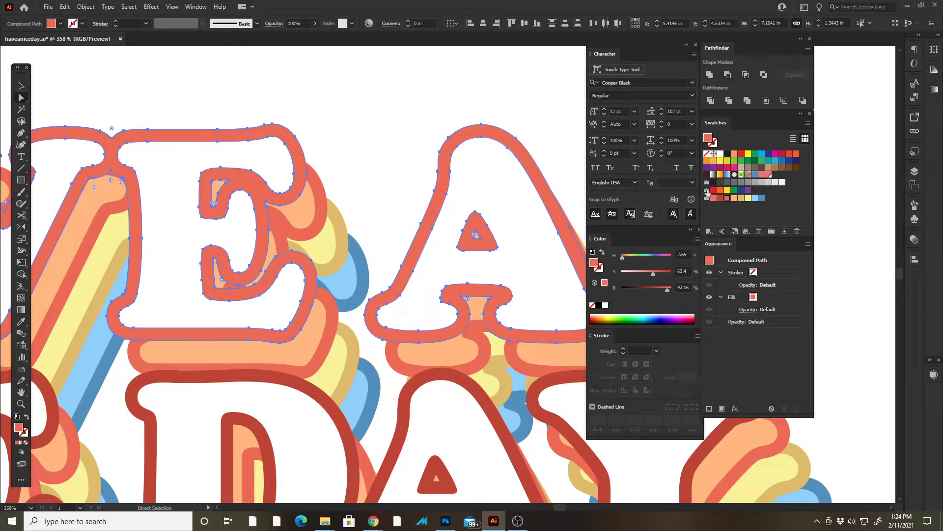
{"action": "left_click", "coordinate": [720, 198]}
- Recolor the inner outline of the first A in HAVE with the dark red swatch
{"action": "left_click_drag", "start_coordinate": [128, 238], "coordinate": [468, 257]}
{"action": "left_click_drag", "start_coordinate": [202, 256], "coordinate": [382, 275]}
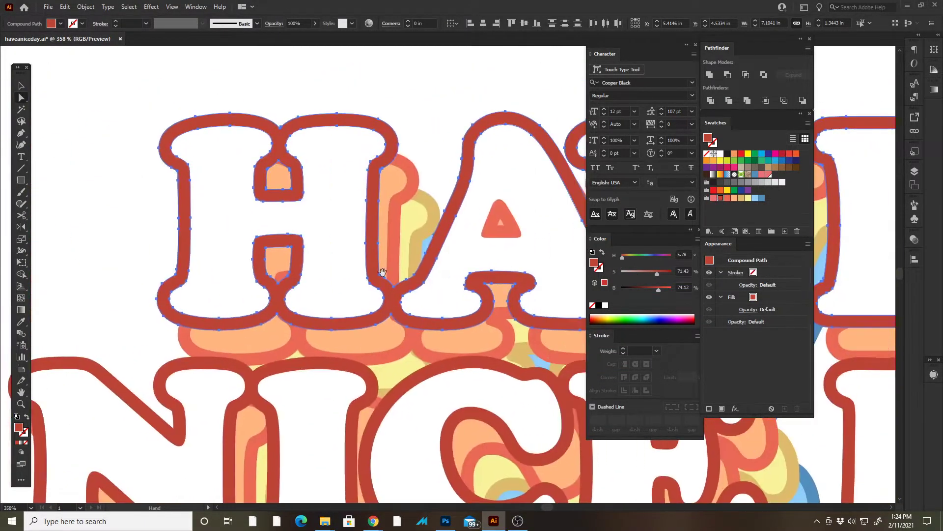
{"action": "left_click", "coordinate": [500, 221]}
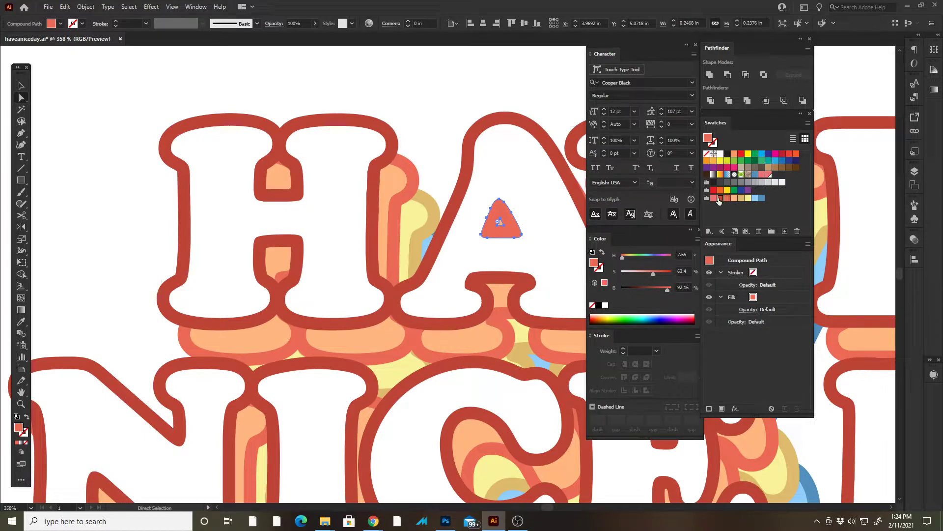
{"action": "left_click", "coordinate": [720, 199]}
{"action": "key", "text": "v"}
{"action": "left_click", "coordinate": [74, 211]}
- Examine the finished rainbow lettering and compare it with the two reference designs beside the artboard
{"action": "key", "text": "Tab"}
{"action": "key", "text": "z"}
{"action": "left_click_drag", "start_coordinate": [180, 250], "coordinate": [101, 159]}
{"action": "left_click_drag", "start_coordinate": [161, 235], "coordinate": [234, 246]}
{"action": "left_click_drag", "start_coordinate": [289, 259], "coordinate": [607, 411]}
{"action": "left_click", "coordinate": [76, 404]}
{"action": "left_click_drag", "start_coordinate": [211, 342], "coordinate": [191, 210]}
{"action": "left_click", "coordinate": [249, 278]}
{"action": "left_click_drag", "start_coordinate": [452, 344], "coordinate": [366, 206]}
{"action": "scroll", "coordinate": [501, 311], "scroll_direction": "right", "scroll_amount": 5}
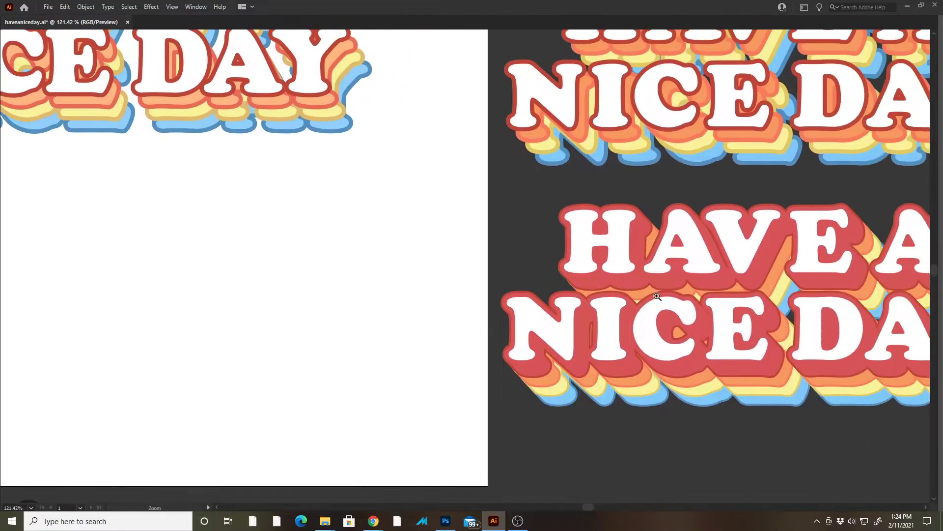
{"action": "left_click_drag", "start_coordinate": [328, 297], "coordinate": [577, 283]}
{"action": "left_click_drag", "start_coordinate": [435, 295], "coordinate": [400, 265]}
{"action": "left_click_drag", "start_coordinate": [365, 298], "coordinate": [434, 257]}
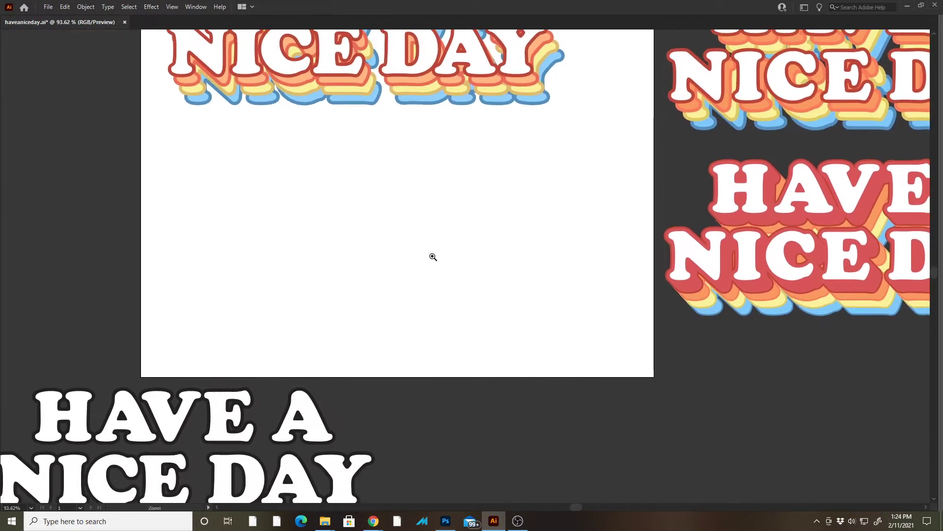
- Bring the black-outlined HAVE A NICE DAY text onto the artboard and delete the finished rainbow lettering there
{"action": "left_click_drag", "start_coordinate": [293, 417], "coordinate": [514, 263]}
{"action": "left_click", "coordinate": [327, 148]}
{"action": "left_click_drag", "start_coordinate": [297, 157], "coordinate": [306, 244]}
{"action": "left_click_drag", "start_coordinate": [145, 223], "coordinate": [573, 56]}
{"action": "key", "text": "Delete"}
- Duplicate the black-outlined HAVE A NICE DAY text, offsetting the copy about 0.19 in left and 0.29 in up
{"action": "scroll", "coordinate": [387, 316], "scroll_direction": "down", "scroll_amount": 1}
{"action": "left_click_drag", "start_coordinate": [393, 353], "coordinate": [388, 300]}
{"action": "key", "text": "g"}
{"action": "key", "text": "v"}
{"action": "left_click", "coordinate": [393, 297]}
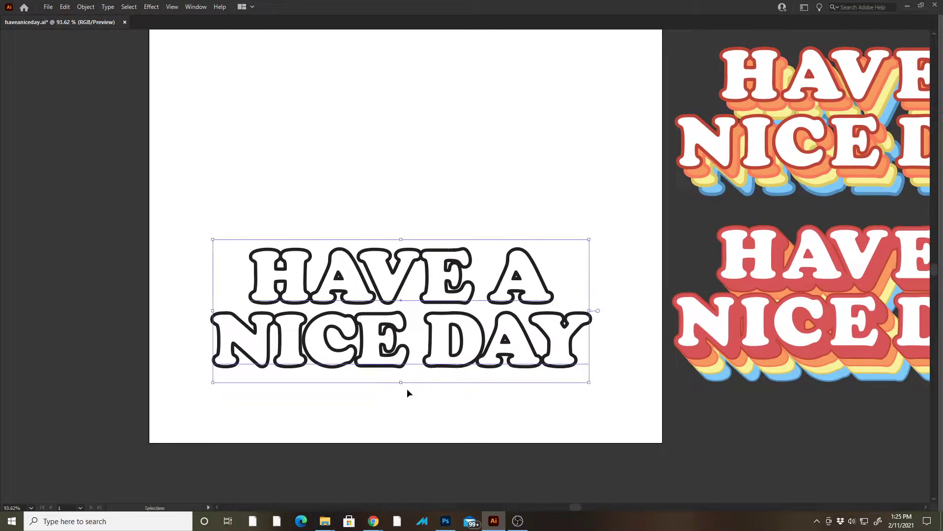
{"action": "left_click_drag", "start_coordinate": [392, 373], "coordinate": [368, 370]}
{"action": "left_click_drag", "start_coordinate": [378, 358], "coordinate": [411, 340]}
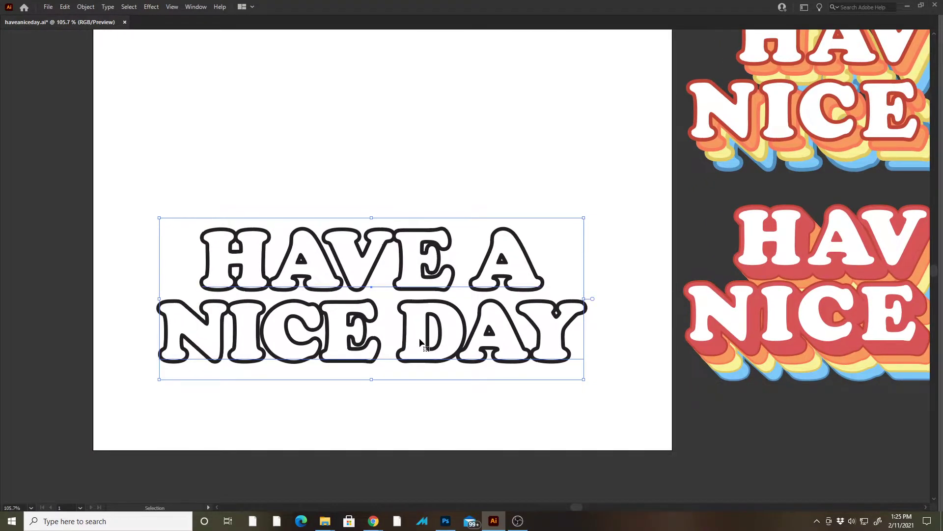
{"action": "left_click_drag", "start_coordinate": [437, 342], "coordinate": [430, 327]}
{"action": "key", "text": "ctrl+z"}
{"action": "left_click_drag", "start_coordinate": [449, 352], "coordinate": [436, 331]}
{"action": "left_click", "coordinate": [390, 390]}
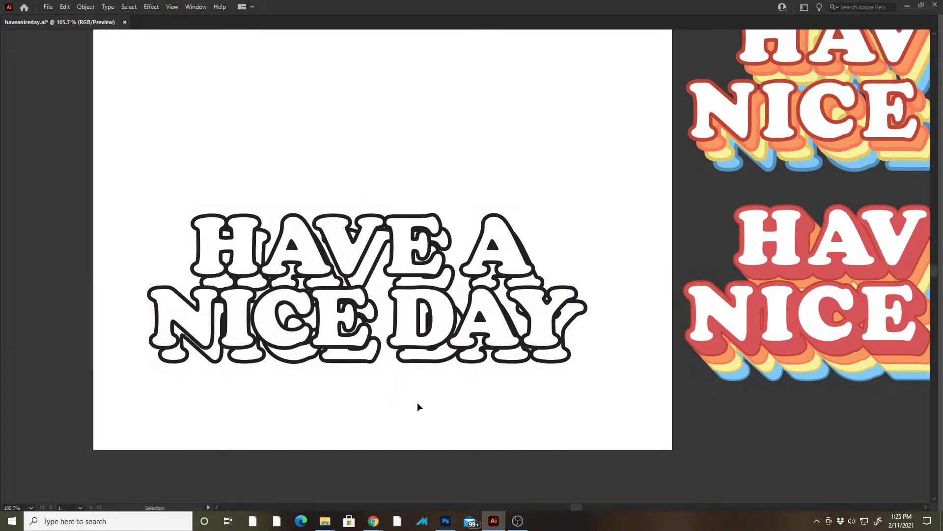
- Apply Expand Appearance to both overlapping text copies and expand the text into editable letter shapes
{"action": "scroll", "coordinate": [496, 368], "scroll_direction": "up", "scroll_amount": 3}
{"action": "key", "text": "Tab"}
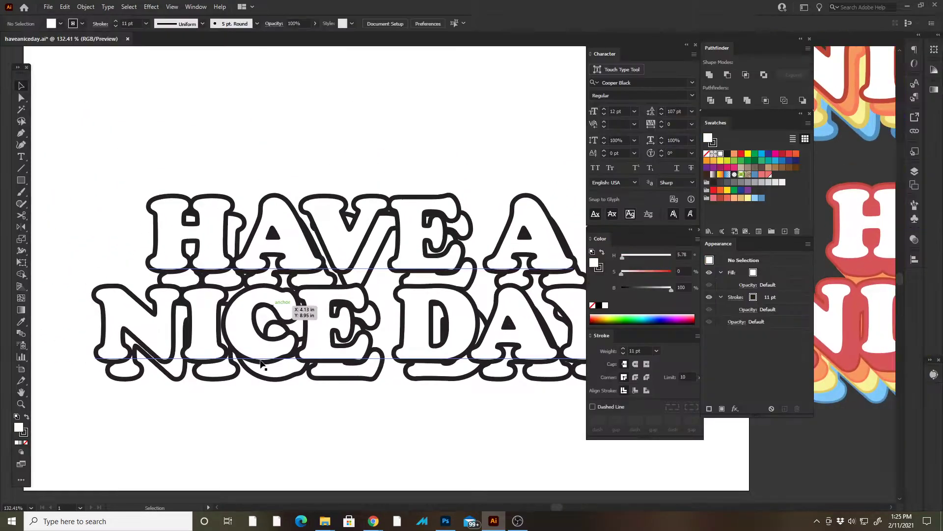
{"action": "left_click_drag", "start_coordinate": [187, 410], "coordinate": [310, 353]}
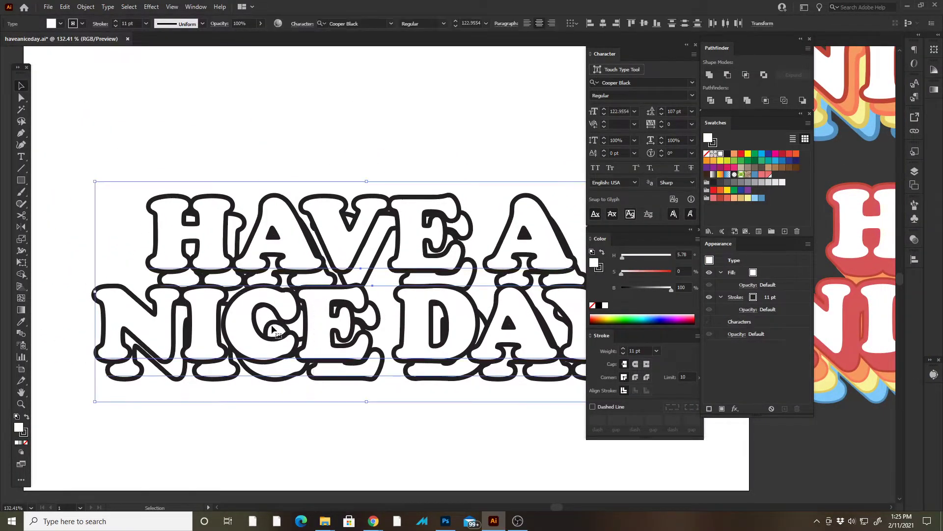
{"action": "left_click", "coordinate": [89, 8]}
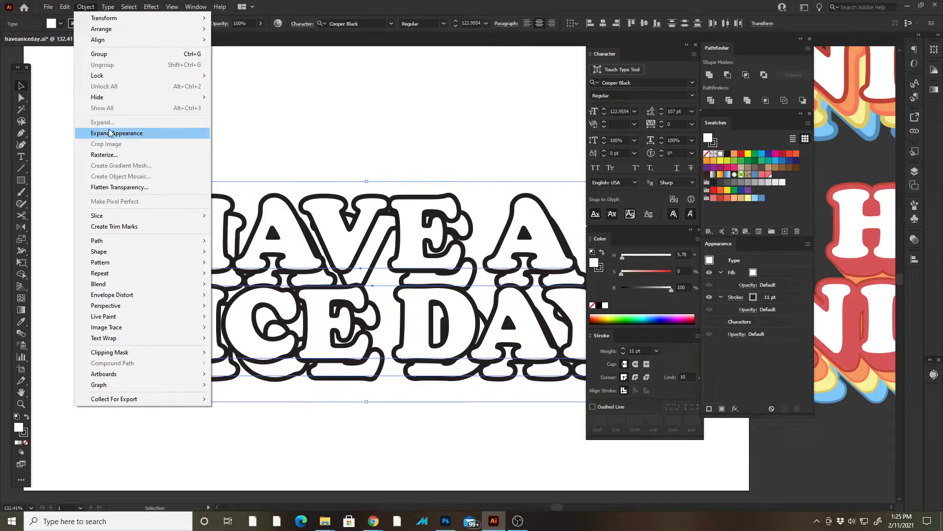
{"action": "left_click", "coordinate": [111, 134]}
{"action": "left_click", "coordinate": [86, 7]}
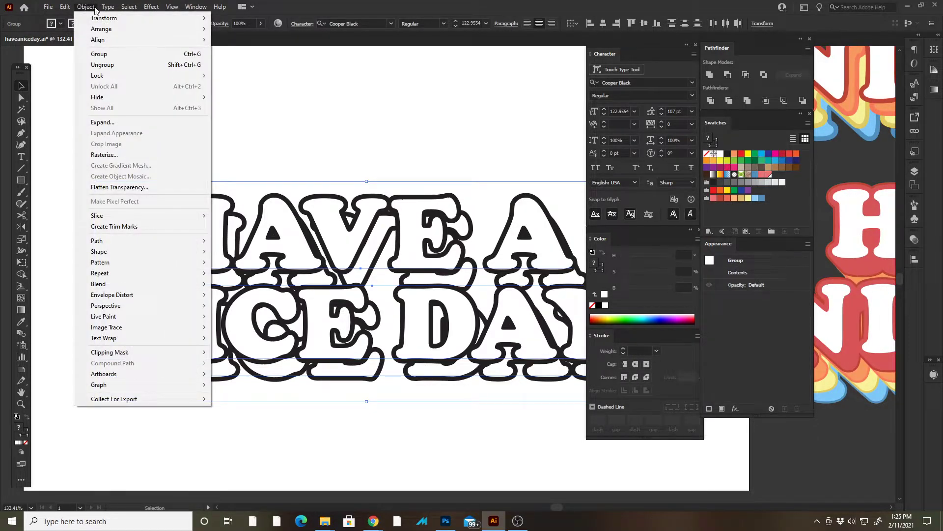
{"action": "left_click", "coordinate": [111, 123]}
{"action": "left_click", "coordinate": [37, 146]}
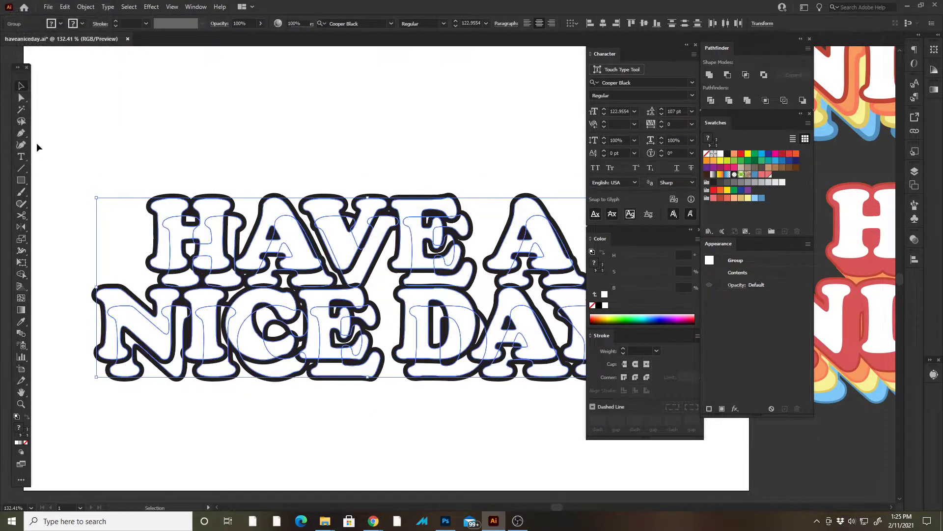
- Expand both copies a second time to convert their black strokes into filled shapes
{"action": "left_click", "coordinate": [86, 7]}
{"action": "left_click", "coordinate": [103, 121]}
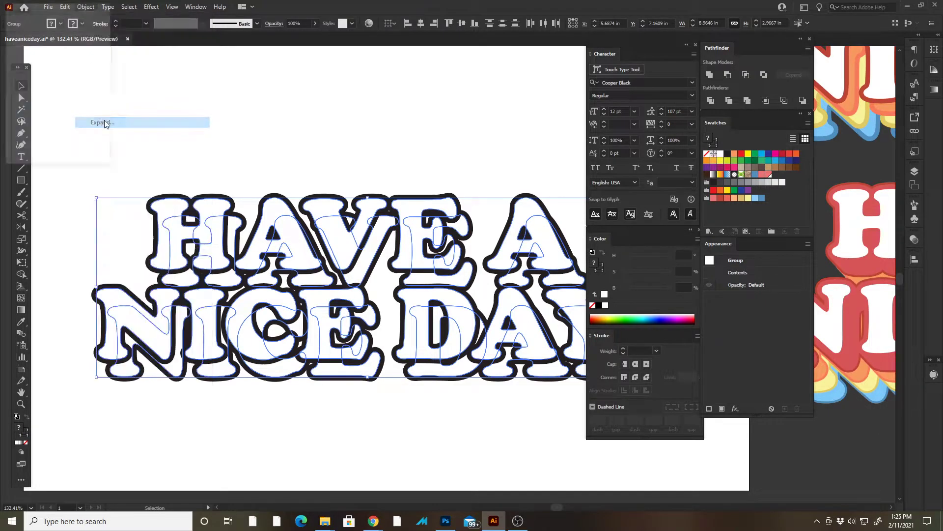
{"action": "key", "text": "Return"}
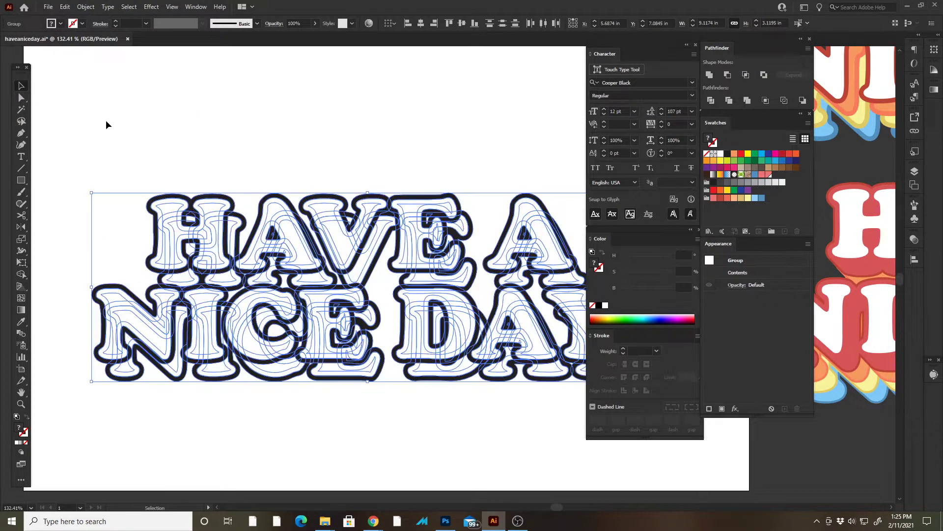
{"action": "left_click", "coordinate": [151, 132]}
- Set the Blend Options for the two overlapping HAVE A NICE DAY copies to Specified Steps with 25 steps
{"action": "left_click_drag", "start_coordinate": [81, 138], "coordinate": [381, 415]}
{"action": "left_click", "coordinate": [87, 9]}
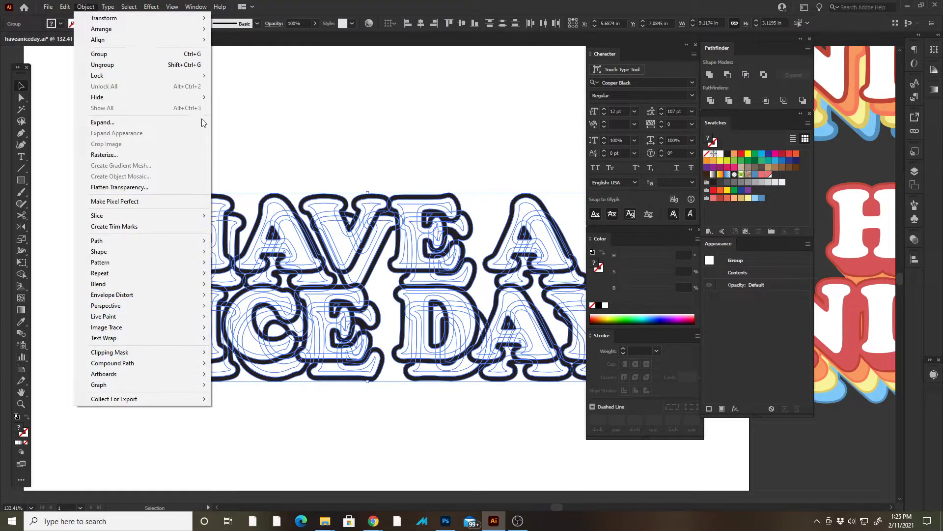
{"action": "mouse_move", "coordinate": [156, 285]}
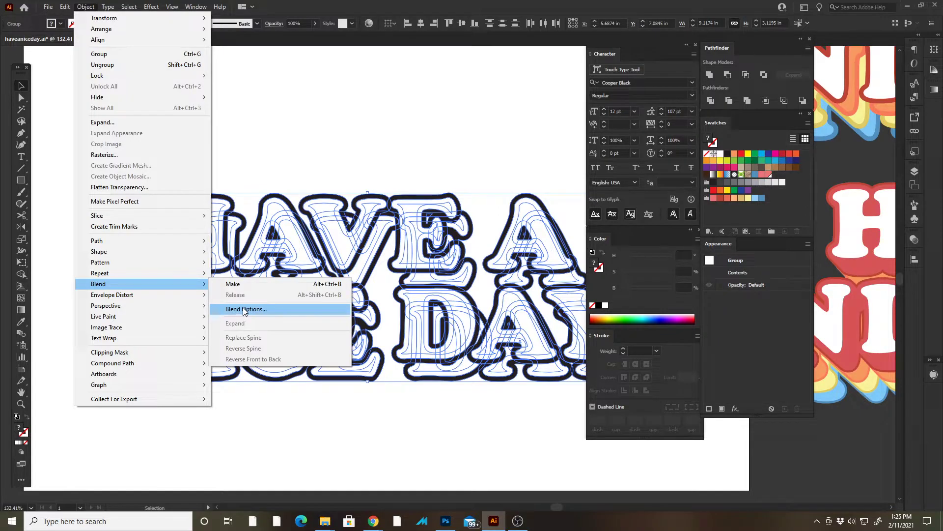
{"action": "left_click", "coordinate": [245, 309]}
{"action": "left_click", "coordinate": [91, 30]}
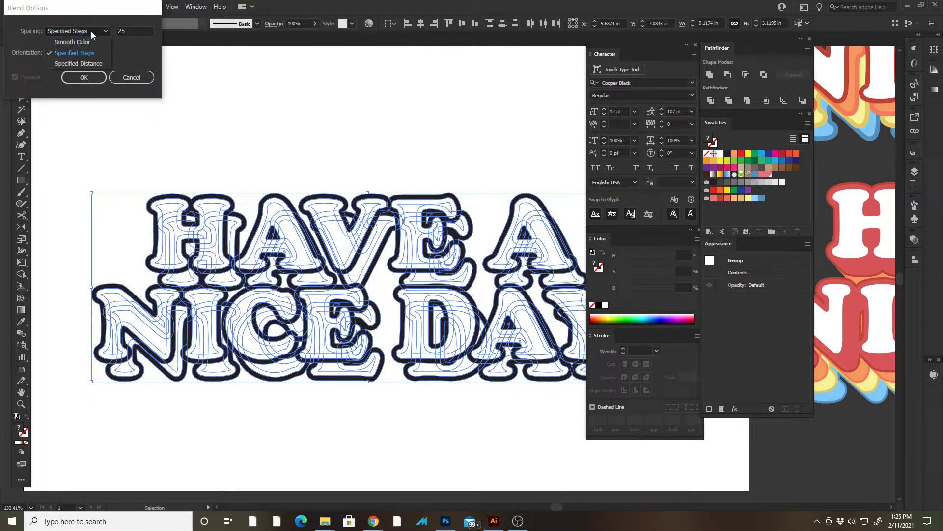
{"action": "left_click", "coordinate": [88, 53]}
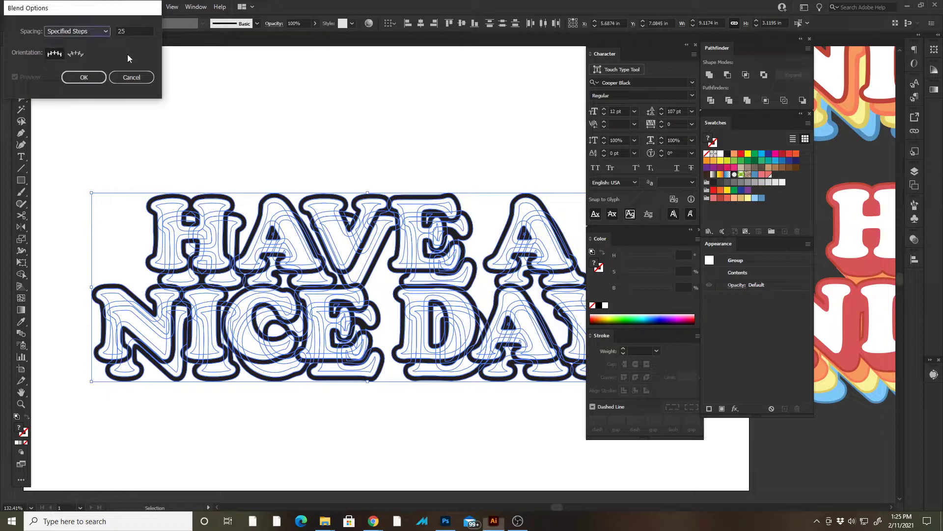
{"action": "left_click", "coordinate": [86, 32]}
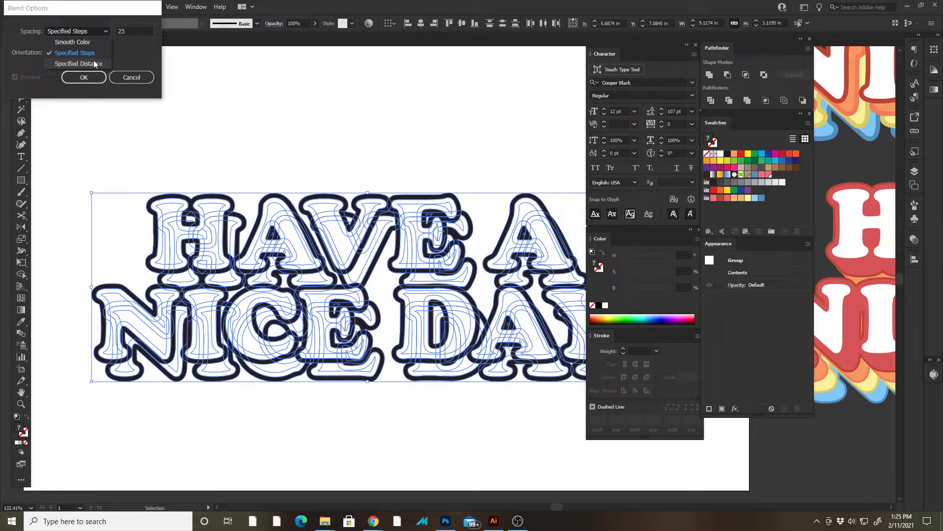
{"action": "left_click", "coordinate": [95, 53]}
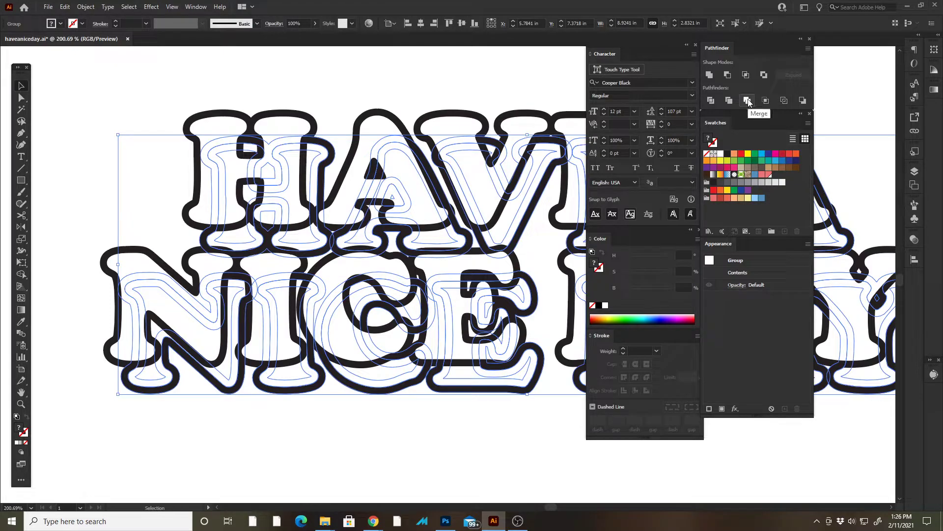
- Try to blend the two expanded text copies before merging their shapes, and undo that blend
{"action": "left_click", "coordinate": [416, 460]}
{"action": "left_click", "coordinate": [86, 6]}
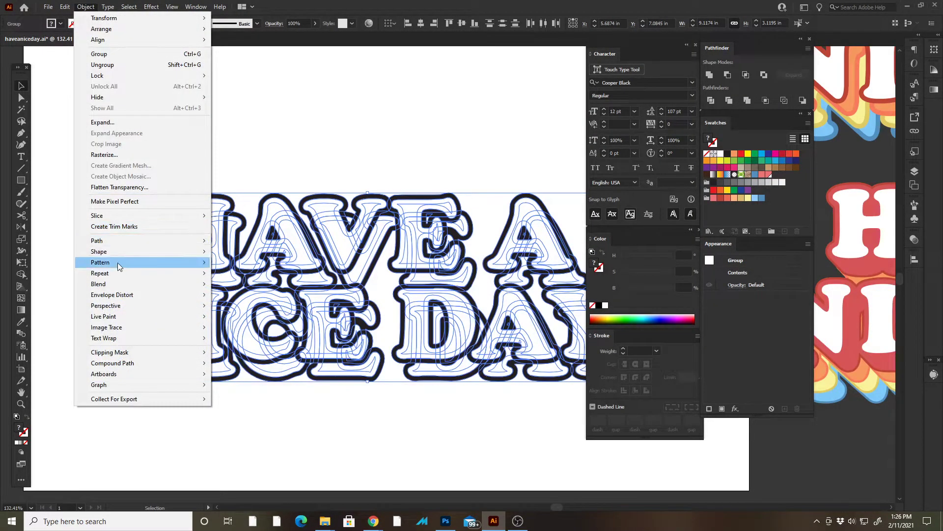
{"action": "mouse_move", "coordinate": [123, 284]}
{"action": "left_click", "coordinate": [238, 284]}
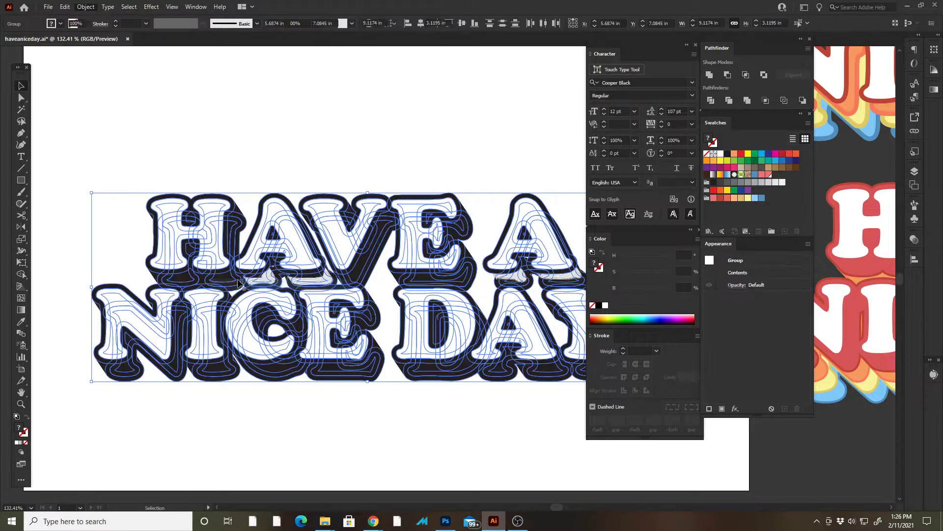
{"action": "left_click", "coordinate": [254, 166]}
{"action": "key", "text": "Tab"}
{"action": "left_click_drag", "start_coordinate": [423, 330], "coordinate": [409, 300]}
{"action": "key", "text": "z"}
{"action": "left_click_drag", "start_coordinate": [533, 214], "coordinate": [693, 249]}
{"action": "key", "text": "ctrl+z"}
- Examine the overlapping outlines of the back text copy around the A and DAY letters
{"action": "left_click_drag", "start_coordinate": [608, 217], "coordinate": [649, 220]}
{"action": "key", "text": "v"}
{"action": "left_click", "coordinate": [649, 219]}
{"action": "left_click", "coordinate": [586, 270]}
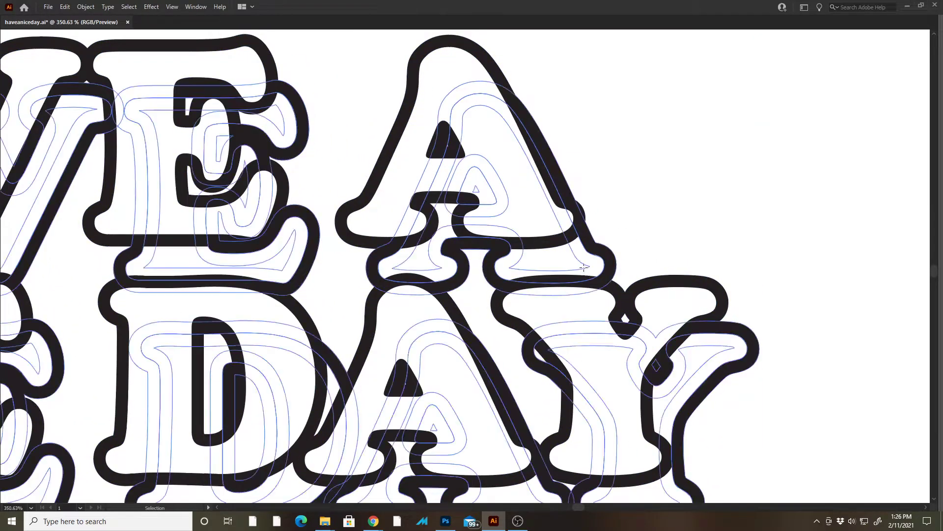
{"action": "left_click", "coordinate": [644, 123]}
{"action": "key", "text": "z"}
{"action": "left_click_drag", "start_coordinate": [671, 198], "coordinate": [431, 125]}
{"action": "key", "text": "v"}
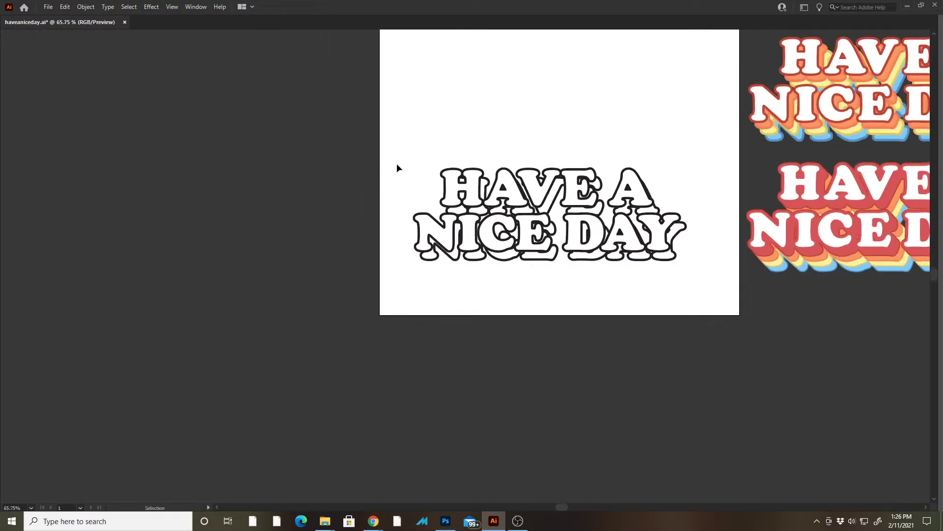
- Combine the overlapping shapes of the front HAVE A NICE DAY copy with Pathfinder Merge
{"action": "left_click_drag", "start_coordinate": [439, 166], "coordinate": [324, 151]}
{"action": "key", "text": "z"}
{"action": "left_click_drag", "start_coordinate": [394, 184], "coordinate": [533, 185]}
{"action": "key", "text": "v"}
{"action": "left_click", "coordinate": [346, 185]}
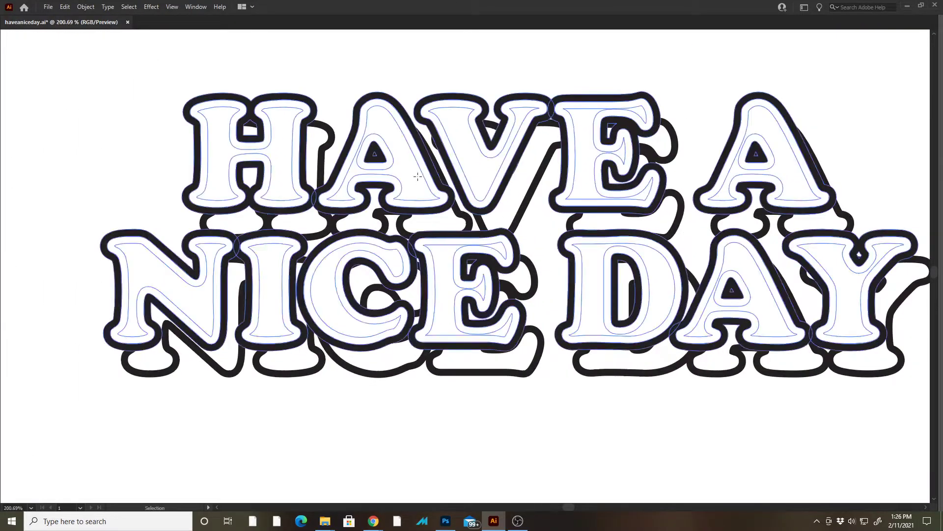
{"action": "key", "text": "Tab"}
{"action": "left_click", "coordinate": [747, 101]}
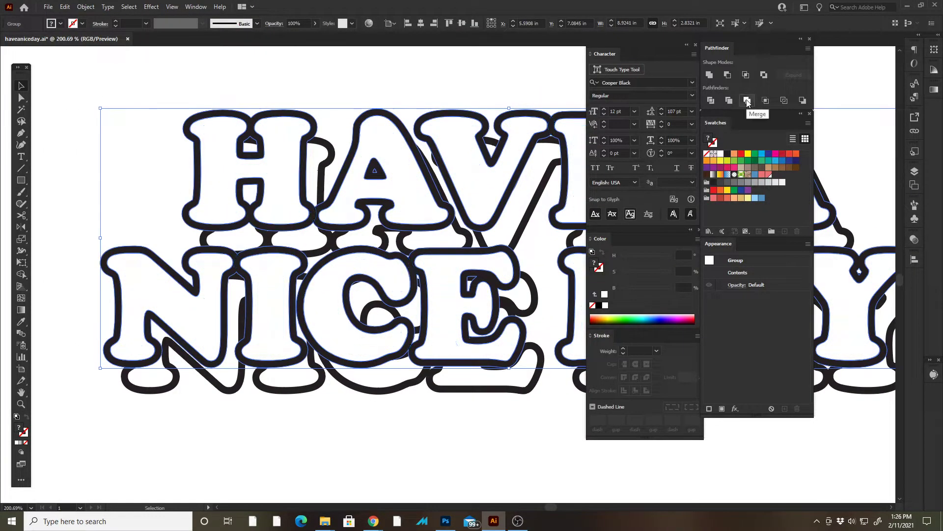
- Make a blend between the merged front and back text copies
{"action": "key", "text": "Tab"}
{"action": "left_click", "coordinate": [84, 6]}
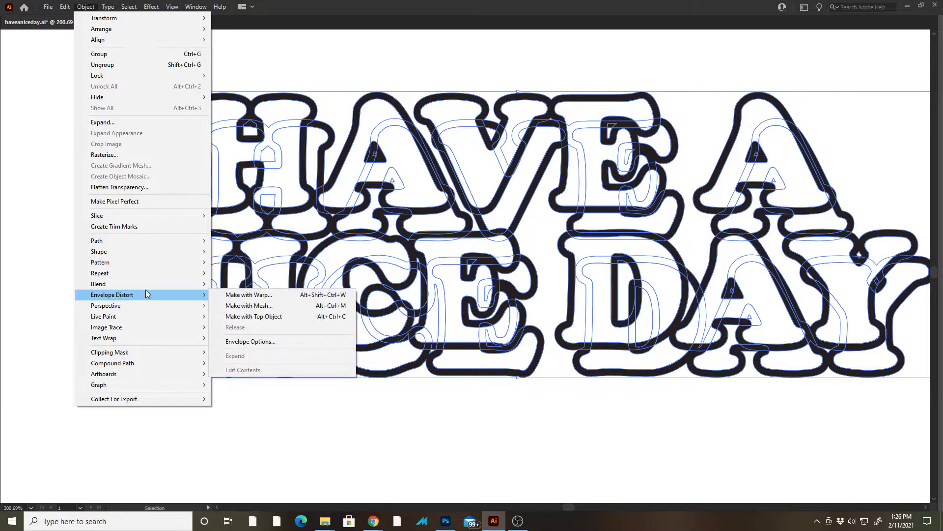
{"action": "mouse_move", "coordinate": [149, 284]}
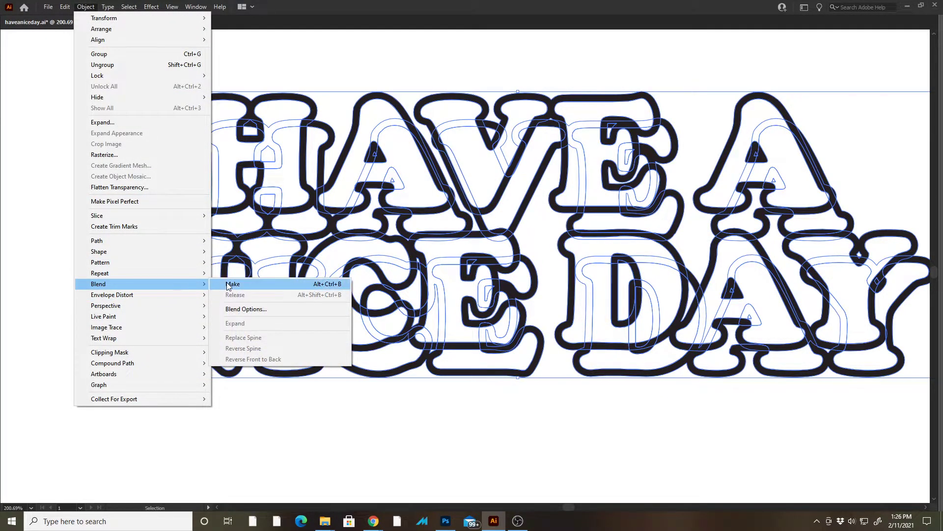
{"action": "left_click", "coordinate": [228, 284]}
- Inspect the blended black extrusion behind the white letters across the whole phrase
{"action": "left_click_drag", "start_coordinate": [421, 377], "coordinate": [221, 352]}
{"action": "left_click", "coordinate": [461, 392]}
{"action": "left_click_drag", "start_coordinate": [715, 431], "coordinate": [614, 384]}
{"action": "left_click_drag", "start_coordinate": [614, 384], "coordinate": [548, 291]}
{"action": "left_click", "coordinate": [420, 287]}
{"action": "left_click", "coordinate": [528, 360]}
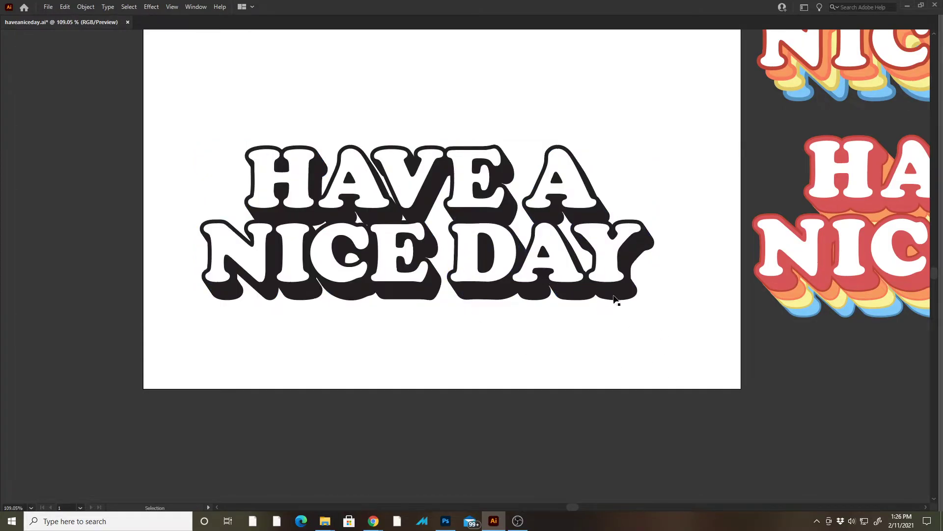
{"action": "scroll", "coordinate": [617, 307], "scroll_direction": "up", "scroll_amount": 3}
{"action": "left_click_drag", "start_coordinate": [346, 326], "coordinate": [412, 331]}
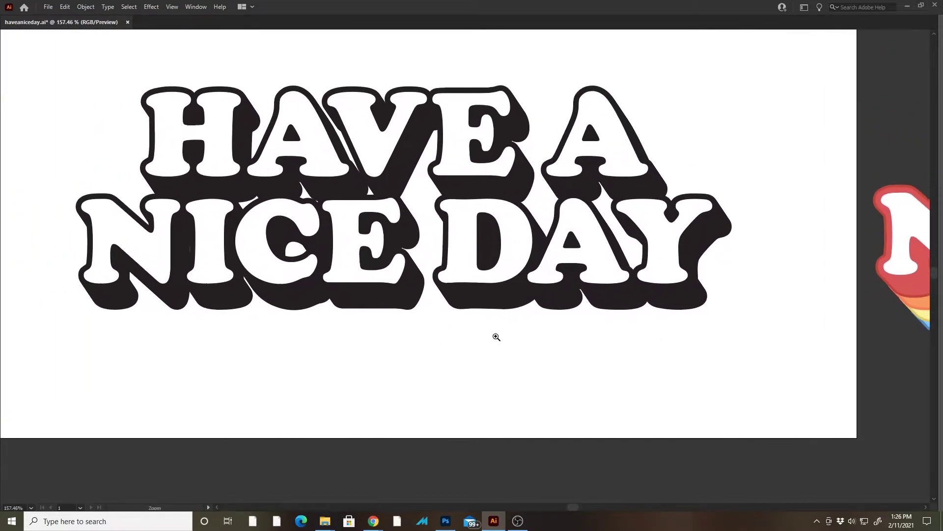
- Expand the blended lettering with the Object and Fill options into separate shapes
{"action": "left_click_drag", "start_coordinate": [740, 371], "coordinate": [18, 66]}
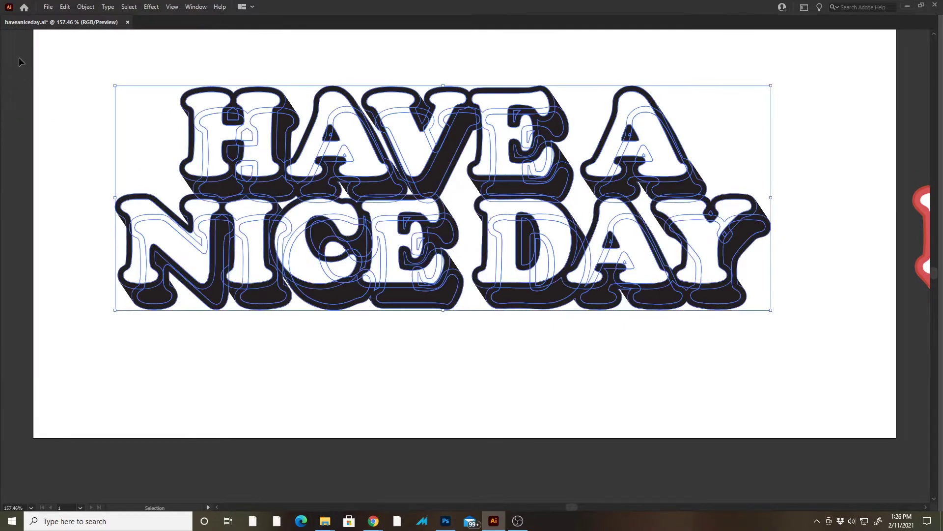
{"action": "left_click", "coordinate": [65, 6]}
{"action": "mouse_move", "coordinate": [85, 7]}
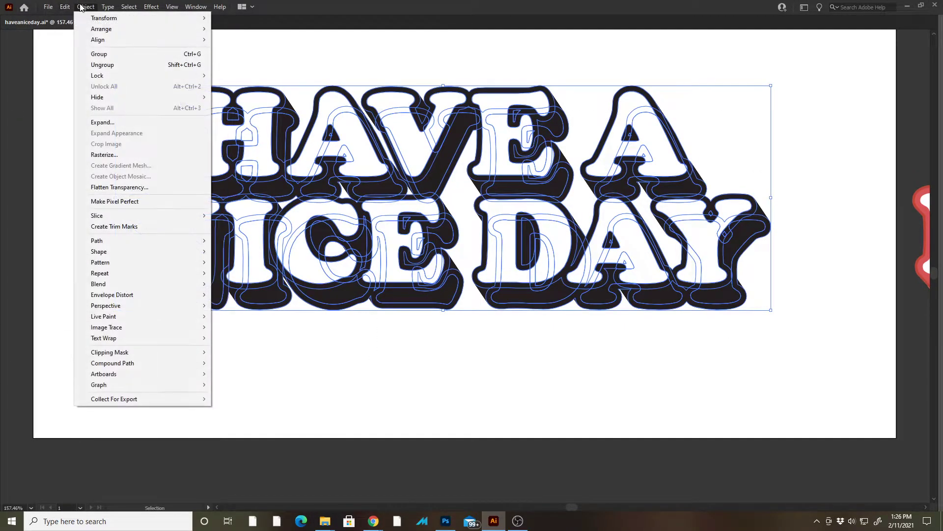
{"action": "left_click", "coordinate": [114, 123]}
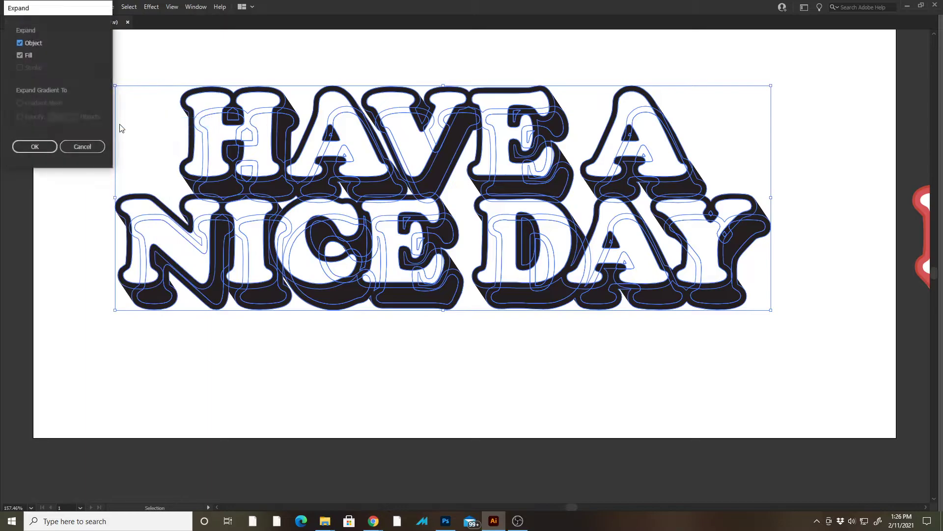
{"action": "left_click", "coordinate": [41, 146]}
- Combine all the expanded blend shapes into solid areas with Pathfinder Merge
{"action": "key", "text": "z"}
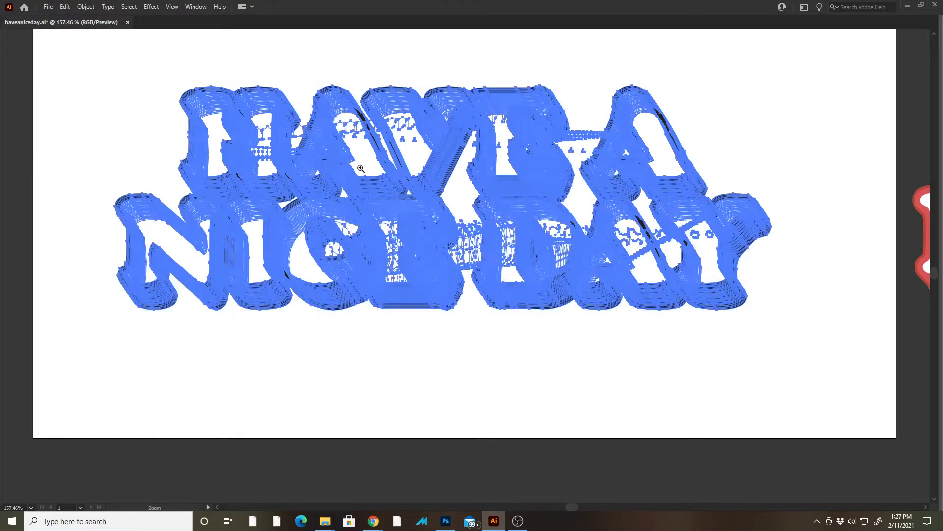
{"action": "left_click_drag", "start_coordinate": [364, 180], "coordinate": [609, 237]}
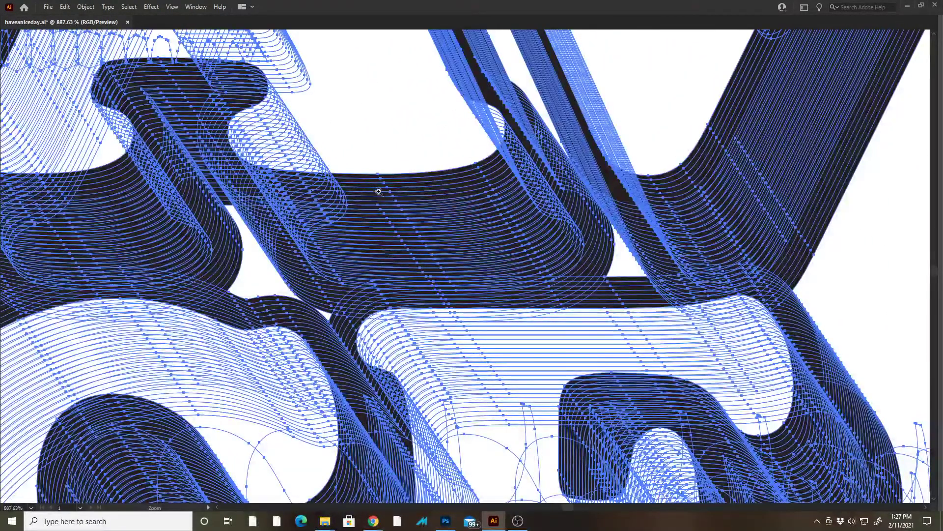
{"action": "left_click_drag", "start_coordinate": [412, 176], "coordinate": [439, 177]}
{"action": "left_click_drag", "start_coordinate": [478, 209], "coordinate": [341, 143]}
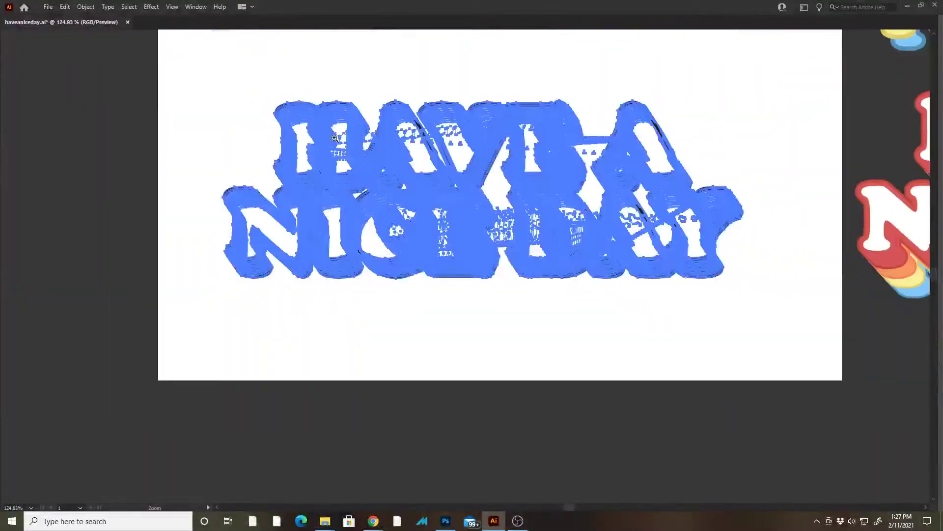
{"action": "key", "text": "Tab"}
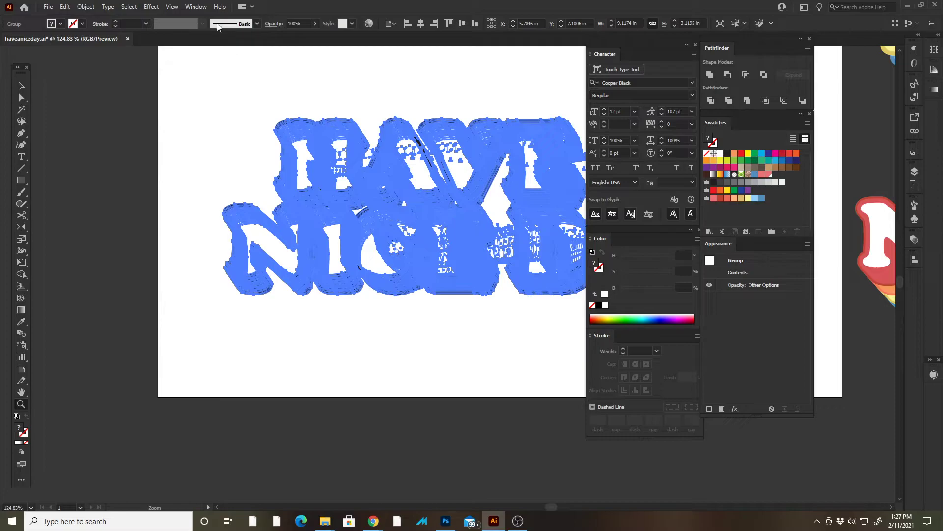
{"action": "left_click", "coordinate": [752, 104]}
{"action": "left_click", "coordinate": [23, 88]}
{"action": "key", "text": "ctrl+="}
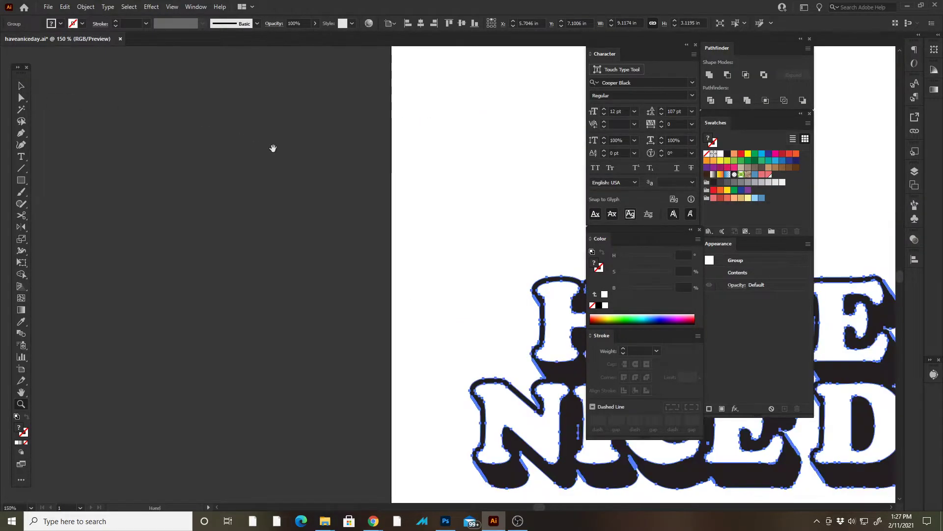
{"action": "left_click", "coordinate": [332, 121]}
{"action": "key", "text": "Tab"}
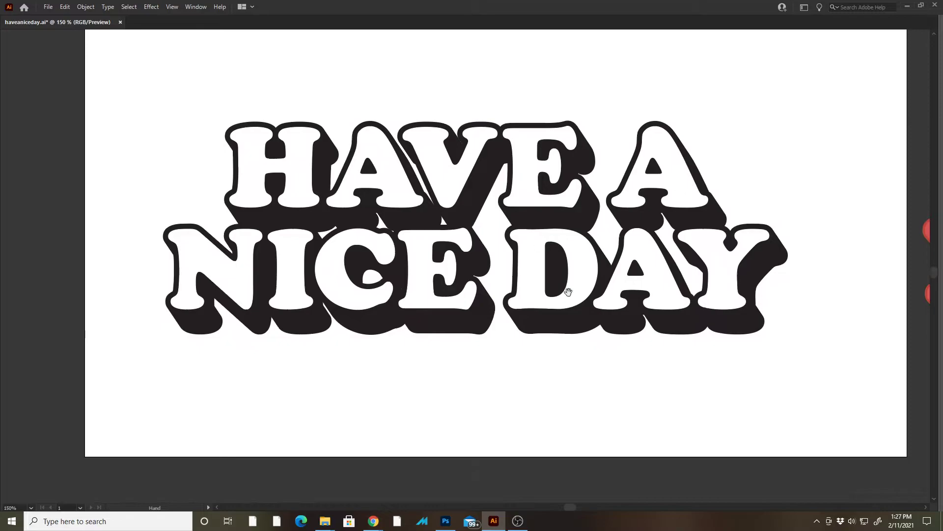
- Select the black extrusion and every shape sharing its fill color, and recolor them light blue
{"action": "left_click", "coordinate": [380, 328]}
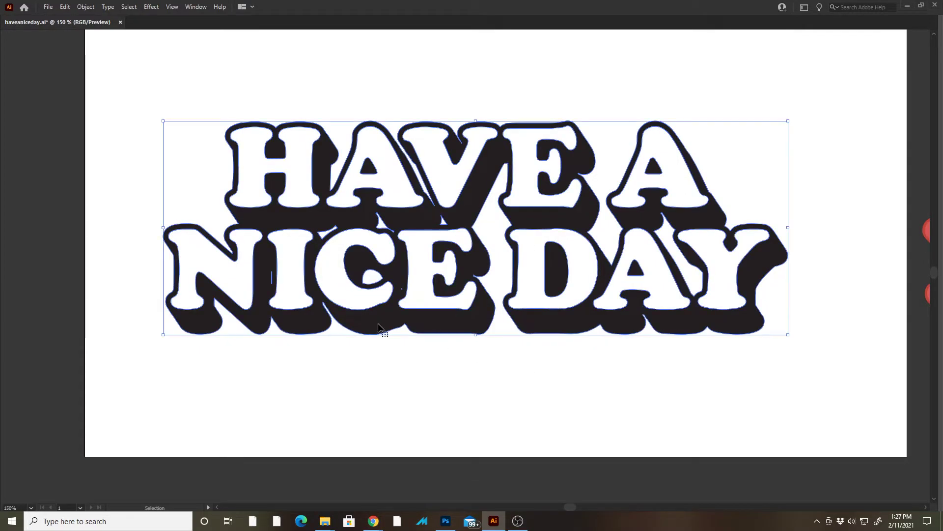
{"action": "key", "text": "Tab"}
{"action": "left_click", "coordinate": [439, 378]}
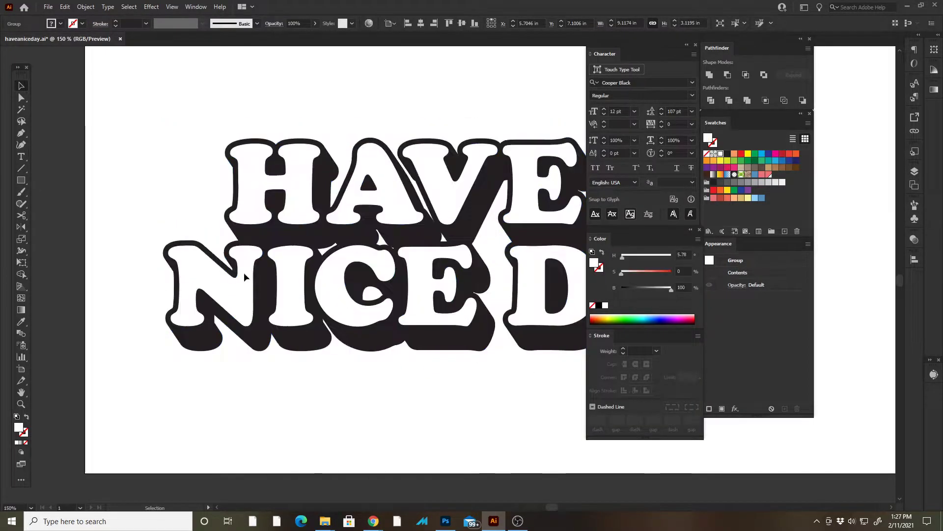
{"action": "left_click", "coordinate": [21, 97]}
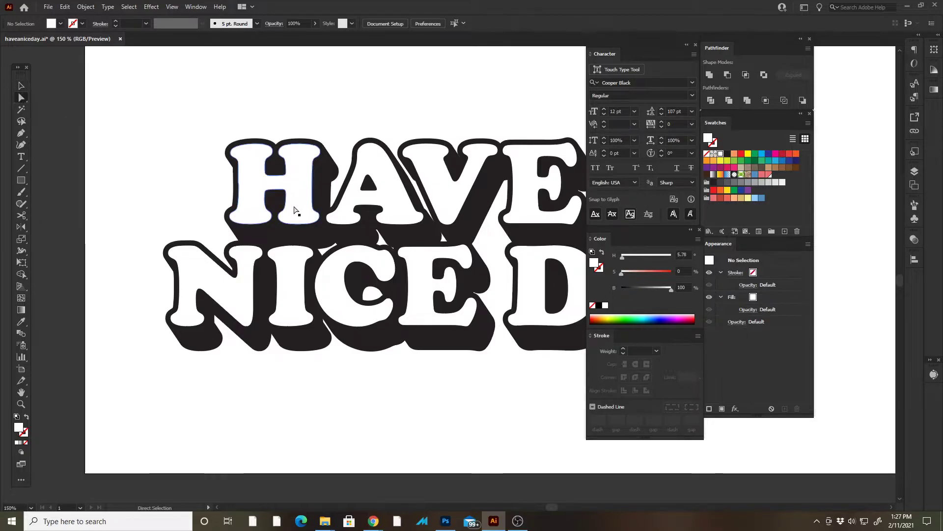
{"action": "left_click", "coordinate": [310, 343]}
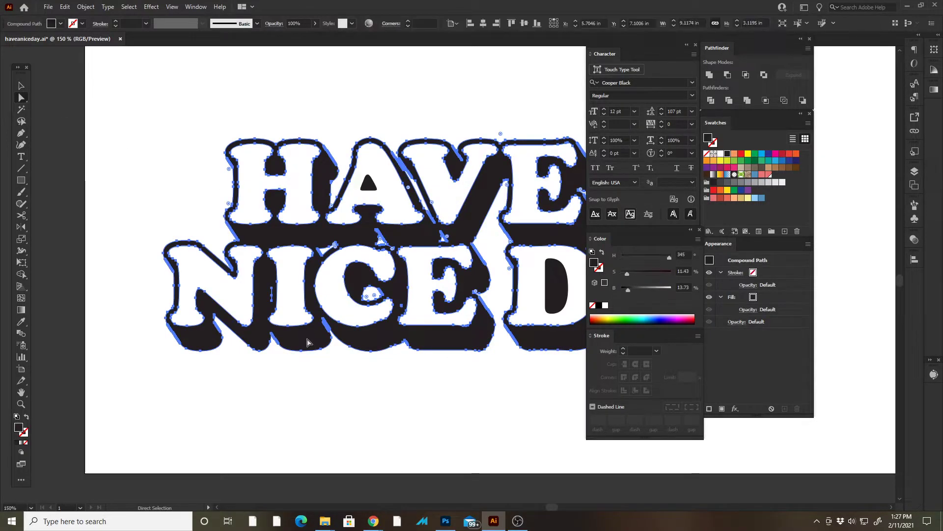
{"action": "key", "text": "Tab"}
{"action": "key", "text": "Tab"}
{"action": "left_click", "coordinate": [129, 7]}
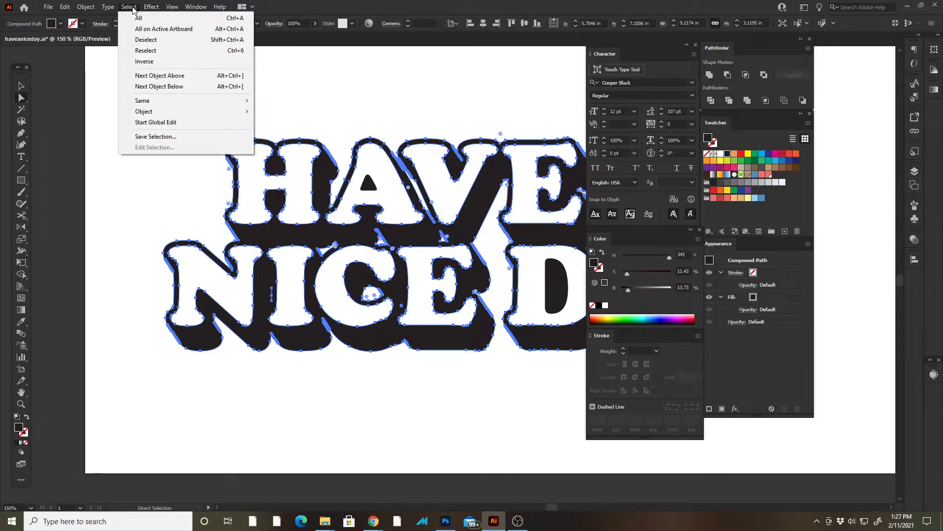
{"action": "mouse_move", "coordinate": [182, 101]}
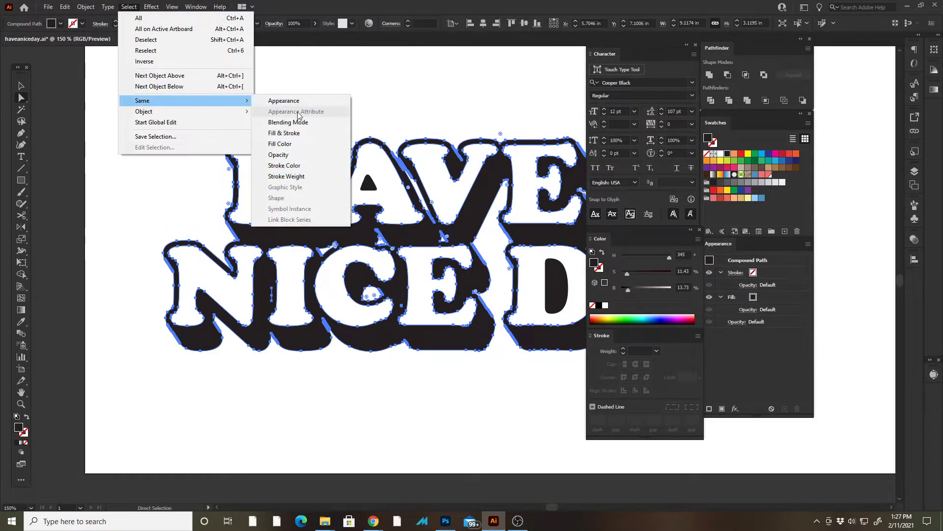
{"action": "left_click", "coordinate": [308, 143]}
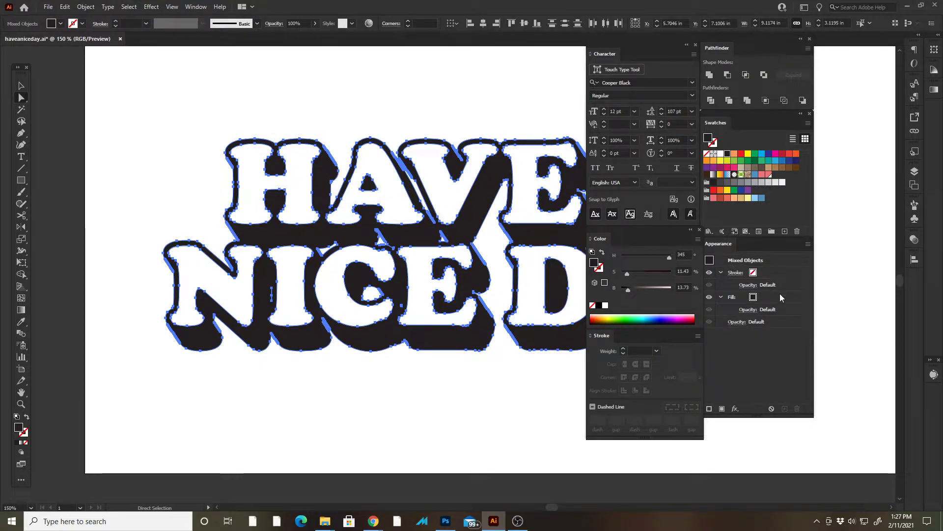
{"action": "left_click", "coordinate": [762, 199]}
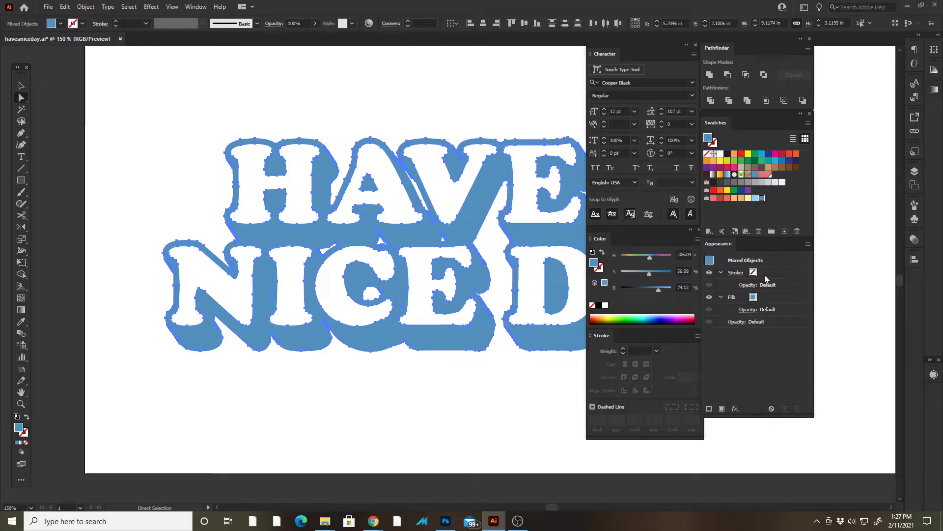
{"action": "left_click", "coordinate": [755, 198]}
- Move the stroke beneath the fill on the selected light blue extrusion shapes and color it with the darker blue swatch
{"action": "mouse_move", "coordinate": [496, 383]}
{"action": "left_mouse_down"}
{"action": "mouse_move", "coordinate": [463, 381]}
{"action": "mouse_move", "coordinate": [472, 377]}
{"action": "left_mouse_up"}
{"action": "left_click_drag", "start_coordinate": [767, 273], "coordinate": [782, 317]}
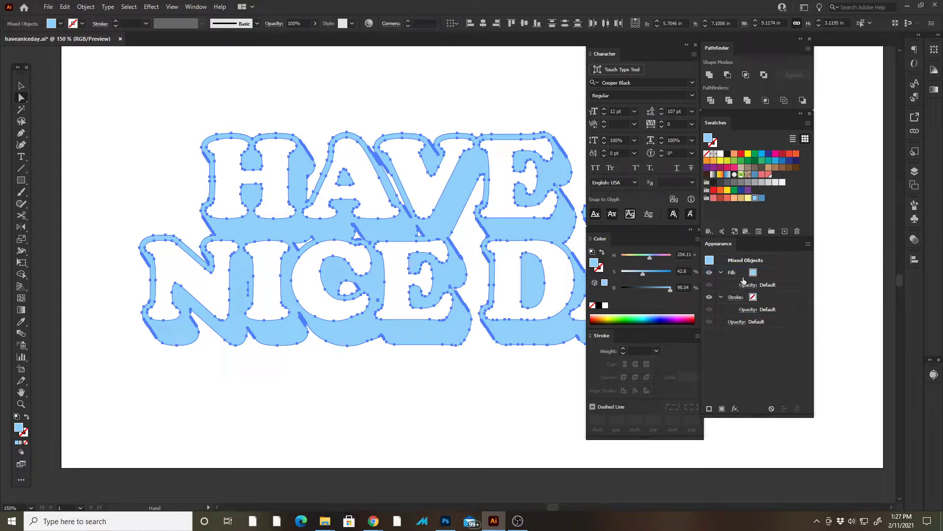
{"action": "left_click", "coordinate": [763, 298]}
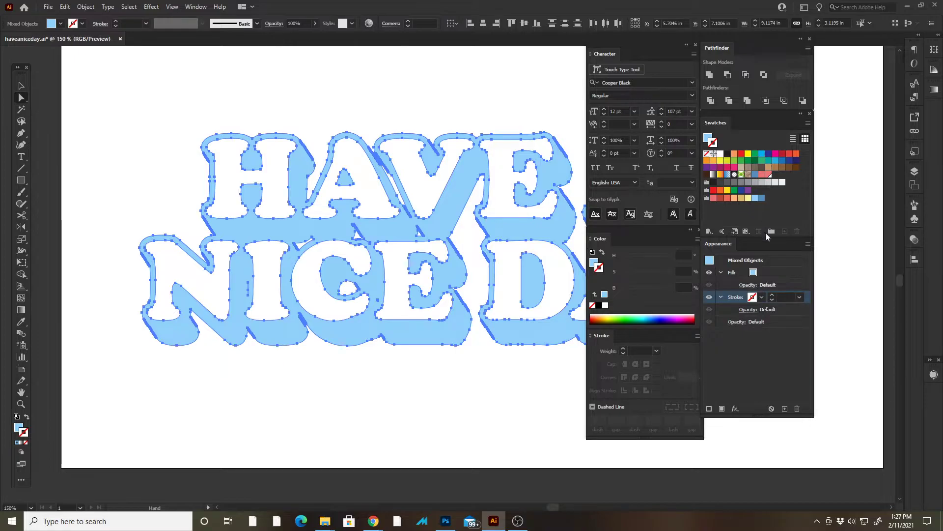
{"action": "left_click", "coordinate": [762, 297]}
{"action": "left_click", "coordinate": [772, 295]}
{"action": "left_click", "coordinate": [772, 295]}
{"action": "left_click", "coordinate": [772, 294]}
{"action": "left_click", "coordinate": [772, 295]}
{"action": "left_click", "coordinate": [762, 298]}
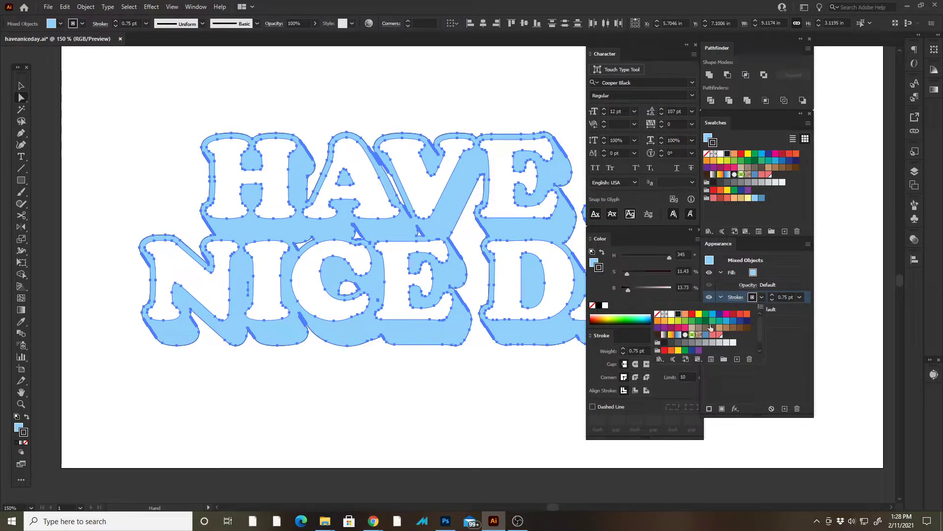
{"action": "left_click", "coordinate": [760, 298]}
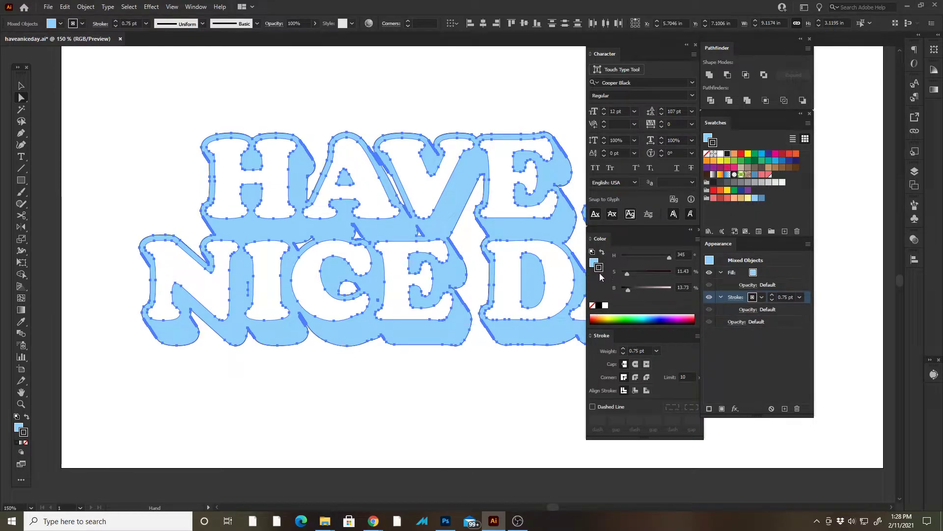
{"action": "left_click", "coordinate": [761, 198]}
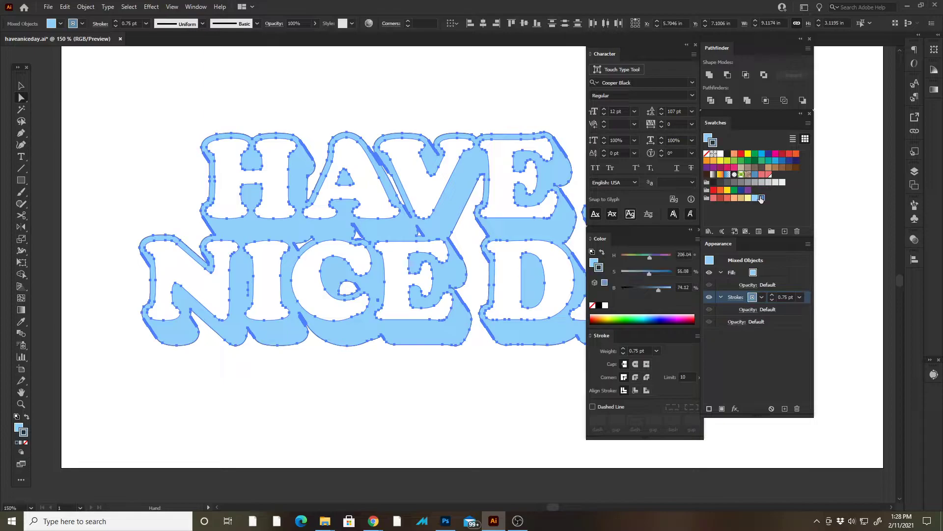
- Set the darker blue outline's weight to 9 pt and deselect the lettering
{"action": "left_click", "coordinate": [771, 296]}
{"action": "left_click", "coordinate": [772, 296]}
{"action": "left_click", "coordinate": [772, 296]}
{"action": "left_click", "coordinate": [772, 296]}
{"action": "left_click", "coordinate": [336, 403]}
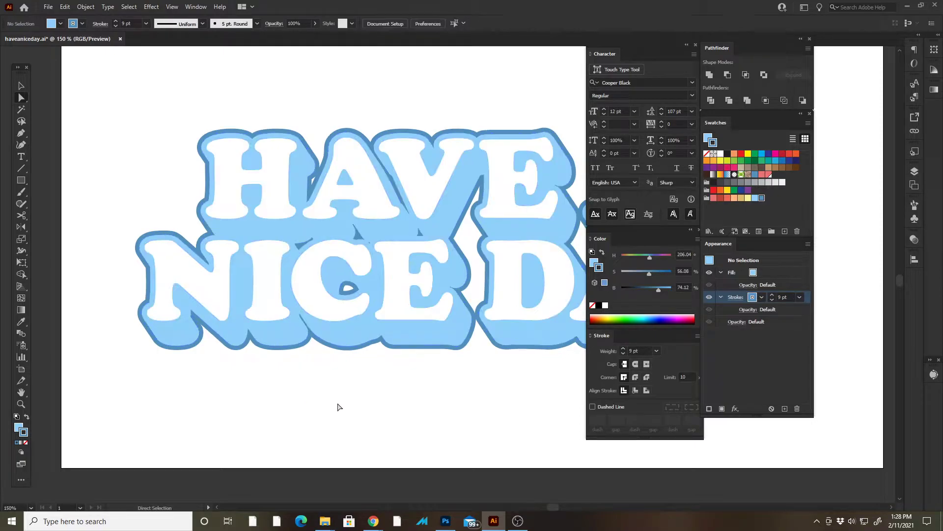
- Examine the whole outlined blue lettering beside the finished rainbow versions
{"action": "key", "text": "Tab"}
{"action": "key", "text": "Tab"}
{"action": "key", "text": "z"}
{"action": "left_click_drag", "start_coordinate": [467, 378], "coordinate": [422, 364]}
{"action": "key", "text": "v"}
{"action": "left_click", "coordinate": [425, 339]}
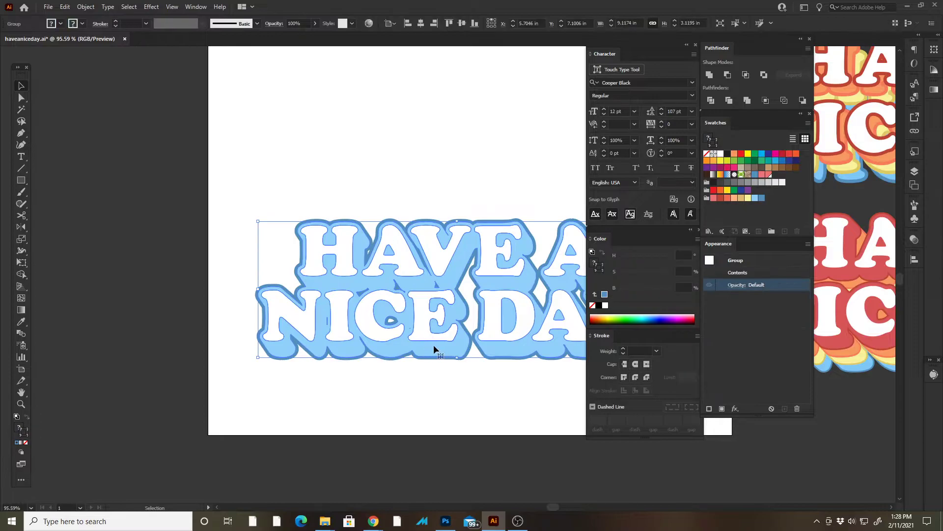
{"action": "key", "text": "Tab"}
{"action": "key", "text": "z"}
{"action": "key", "text": "v"}
{"action": "key", "text": "z"}
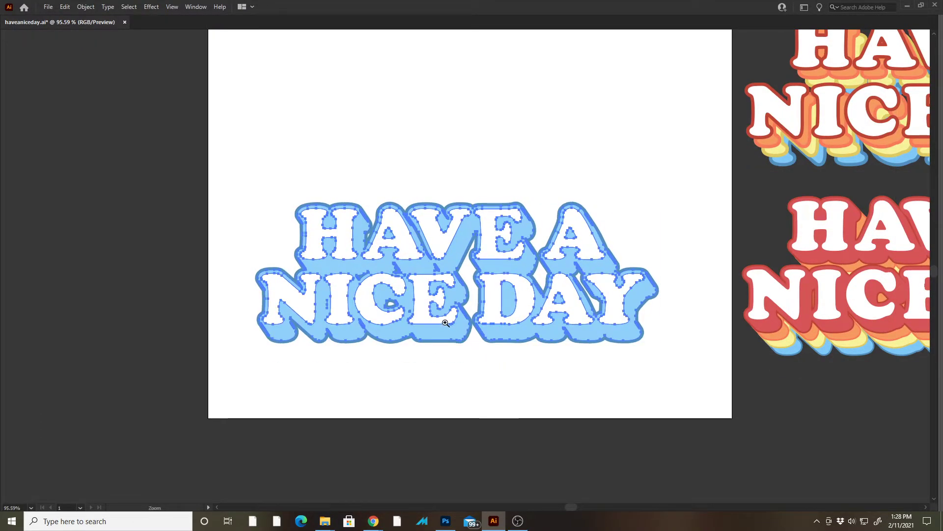
{"action": "key", "text": "Tab"}
{"action": "left_click", "coordinate": [21, 86]}
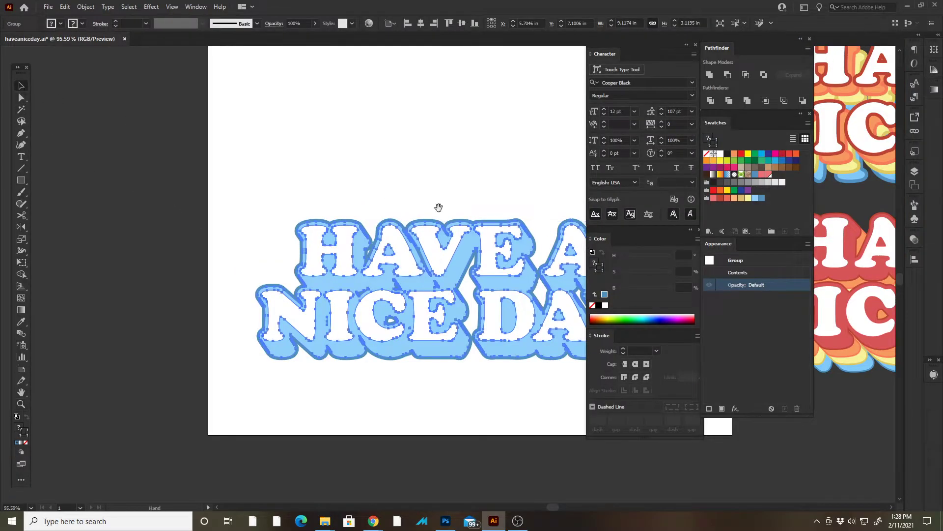
{"action": "left_click_drag", "start_coordinate": [438, 208], "coordinate": [256, 167]}
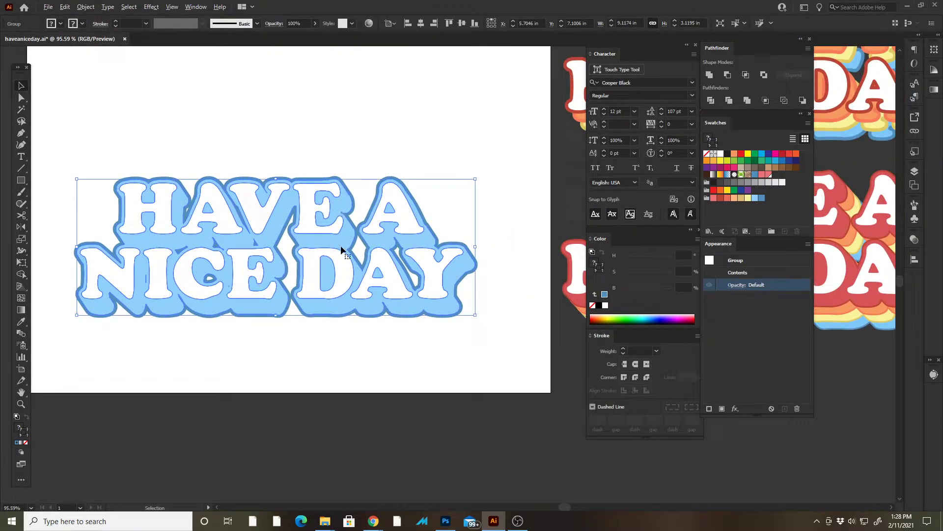
{"action": "scroll", "coordinate": [437, 297], "scroll_direction": "left", "scroll_amount": 3}
{"action": "left_click_drag", "start_coordinate": [461, 308], "coordinate": [443, 298]}
{"action": "scroll", "coordinate": [370, 308], "scroll_direction": "right", "scroll_amount": 2}
{"action": "key", "text": "Tab"}
{"action": "key", "text": "a"}
{"action": "key", "text": "ctrl+z"}
{"action": "key", "text": "v"}
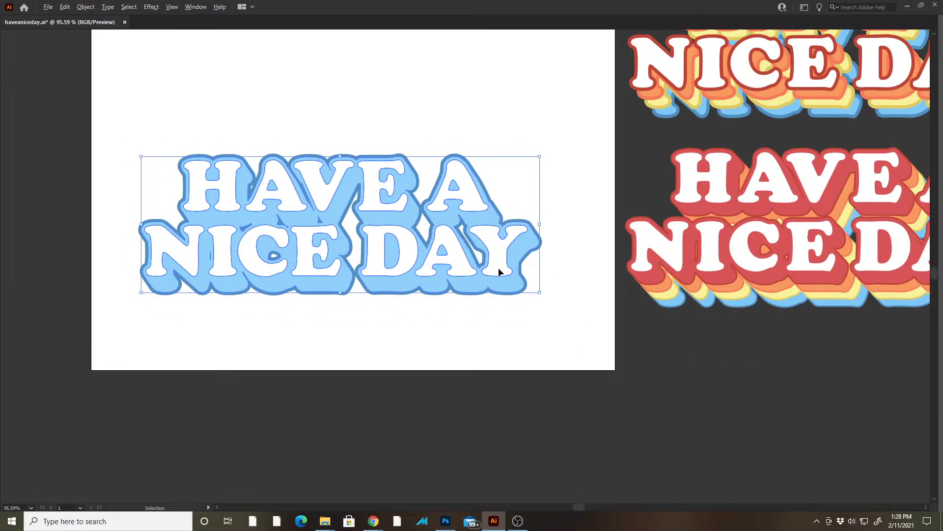
{"action": "key", "text": "ctrl+z"}
- Try stacking widely spaced, repeated copies of the blue lettering diagonally up and to the left, and undo them
{"action": "key", "text": "alt+v"}
{"action": "left_click_drag", "start_coordinate": [491, 267], "coordinate": [471, 244]}
{"action": "key", "text": "ctrl+d"}
{"action": "key", "text": "ctrl+d"}
{"action": "key", "text": "ctrl+d"}
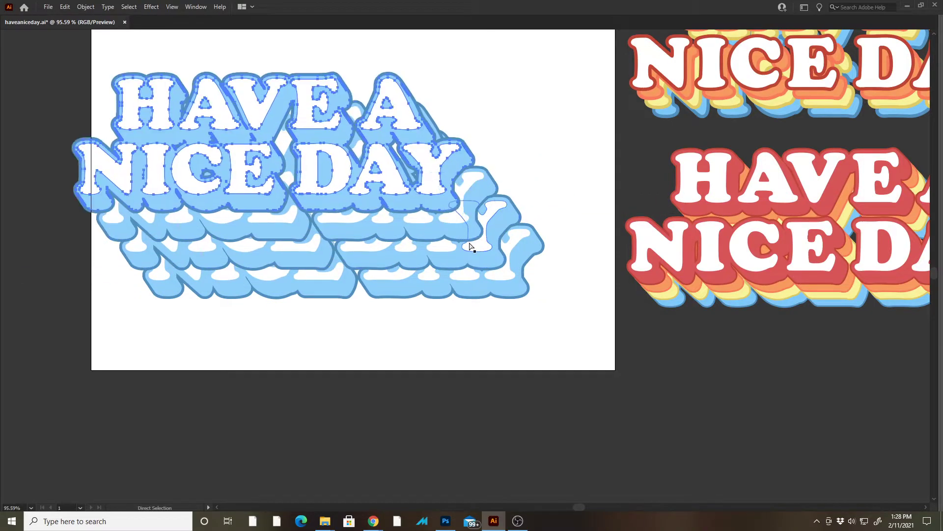
{"action": "left_click", "coordinate": [517, 331]}
{"action": "left_click_drag", "start_coordinate": [460, 353], "coordinate": [529, 450]}
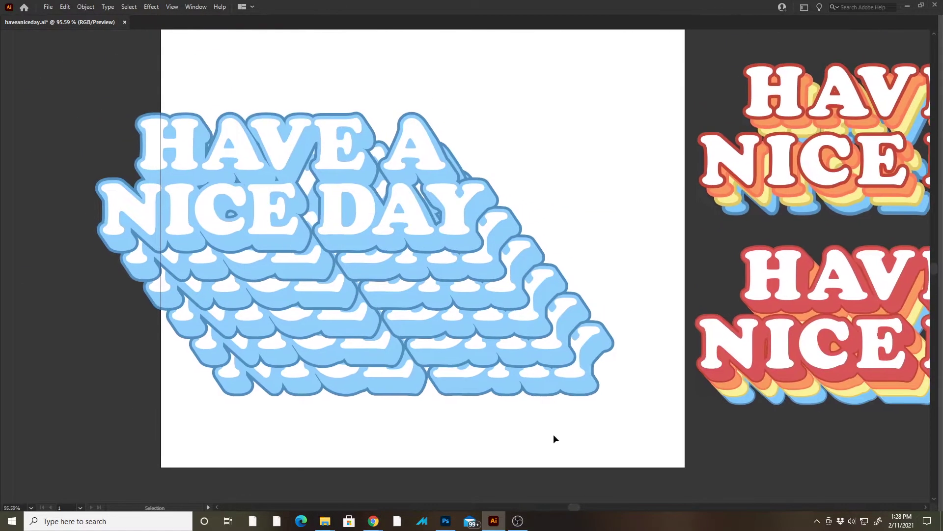
{"action": "key", "text": "ctrl+z"}
{"action": "key", "text": "ctrl+z"}
{"action": "key", "text": "ctrl+z"}
{"action": "key", "text": "ctrl+z"}
{"action": "key", "text": "ctrl+z"}
- Try a repeated copy of the blue lettering at a smaller offset and undo the duplication
{"action": "key", "text": "v"}
{"action": "left_click_drag", "start_coordinate": [576, 362], "coordinate": [578, 344]}
{"action": "key", "text": "ctrl+d"}
{"action": "key", "text": "ctrl+d"}
{"action": "key", "text": "ctrl+d"}
{"action": "key", "text": "ctrl+d"}
{"action": "key", "text": "ctrl+d"}
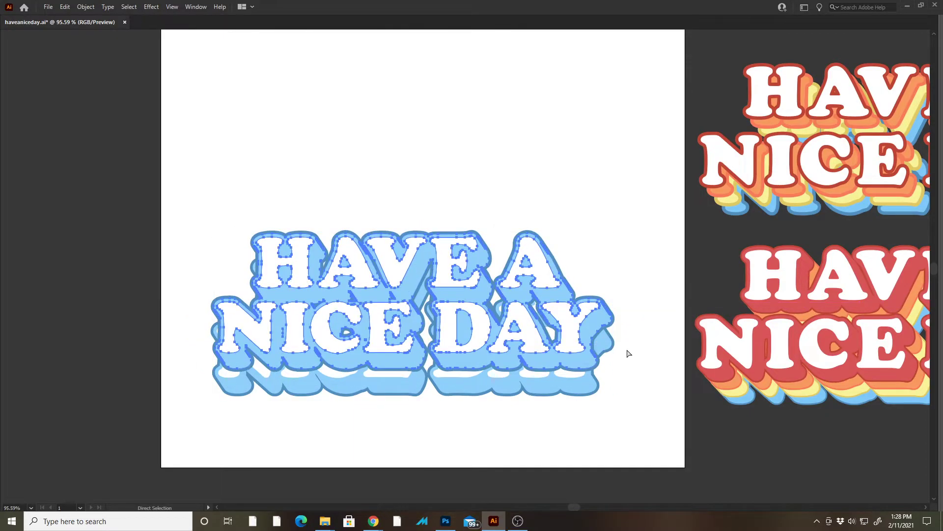
{"action": "left_click", "coordinate": [640, 414]}
{"action": "key", "text": "ctrl+z"}
{"action": "key", "text": "ctrl+z"}
{"action": "key", "text": "ctrl+z"}
{"action": "key", "text": "ctrl+z"}
- Duplicate the blue lettering about 0.3 in to the left and 0.4 in up
{"action": "mouse_move", "coordinate": [567, 364]}
{"action": "left_mouse_down"}
{"action": "mouse_move", "coordinate": [565, 344]}
{"action": "mouse_move", "coordinate": [559, 352]}
{"action": "left_mouse_up"}
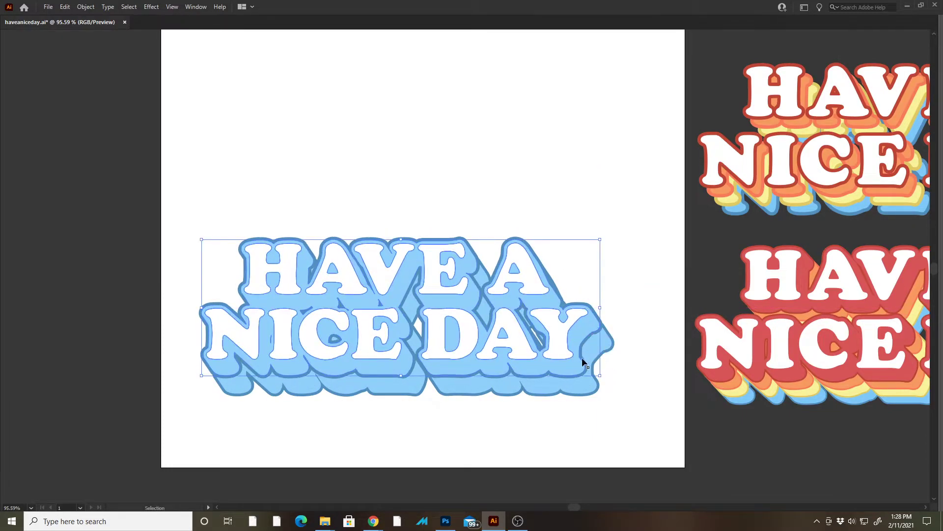
{"action": "left_click", "coordinate": [535, 425]}
- Try applying the pale yellow swatch to the front lettering's extrusion and undo the color change
{"action": "key", "text": "Tab"}
{"action": "key", "text": "a"}
{"action": "left_click", "coordinate": [481, 406]}
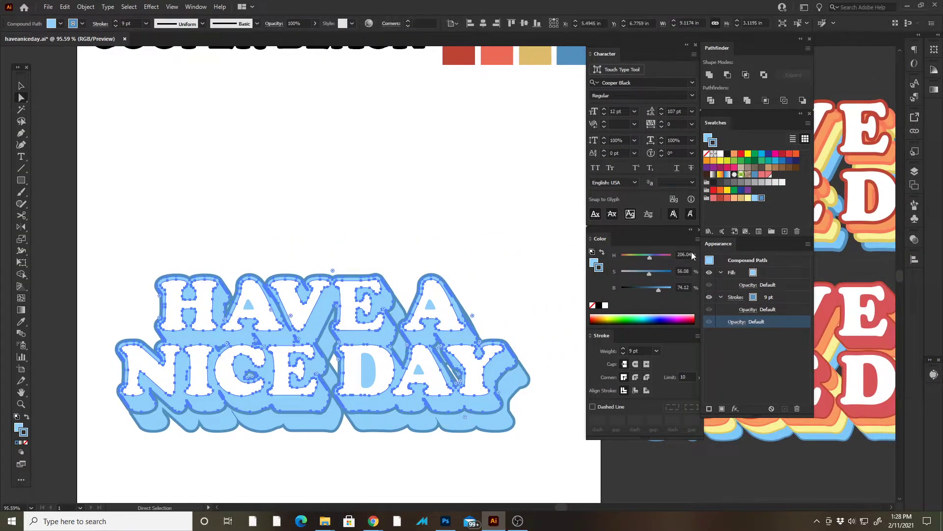
{"action": "left_click", "coordinate": [748, 198]}
{"action": "key", "text": "ctrl+z"}
- Lock the rear blue lettering group so that only the front copy can be edited
{"action": "left_click", "coordinate": [508, 449]}
{"action": "key", "text": "v"}
{"action": "left_click", "coordinate": [426, 421]}
{"action": "left_click", "coordinate": [441, 437]}
{"action": "left_click", "coordinate": [411, 425]}
{"action": "left_click", "coordinate": [361, 443]}
{"action": "left_click", "coordinate": [368, 423]}
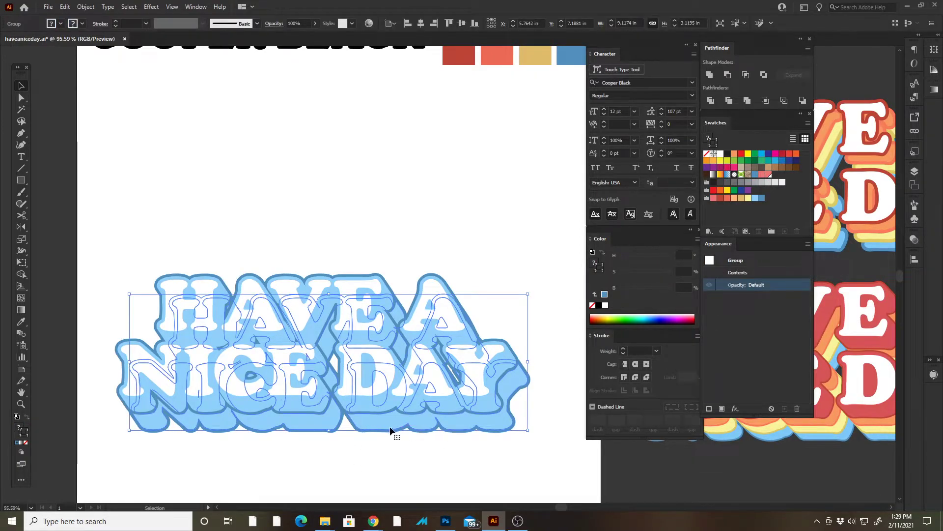
{"action": "left_click", "coordinate": [86, 6]}
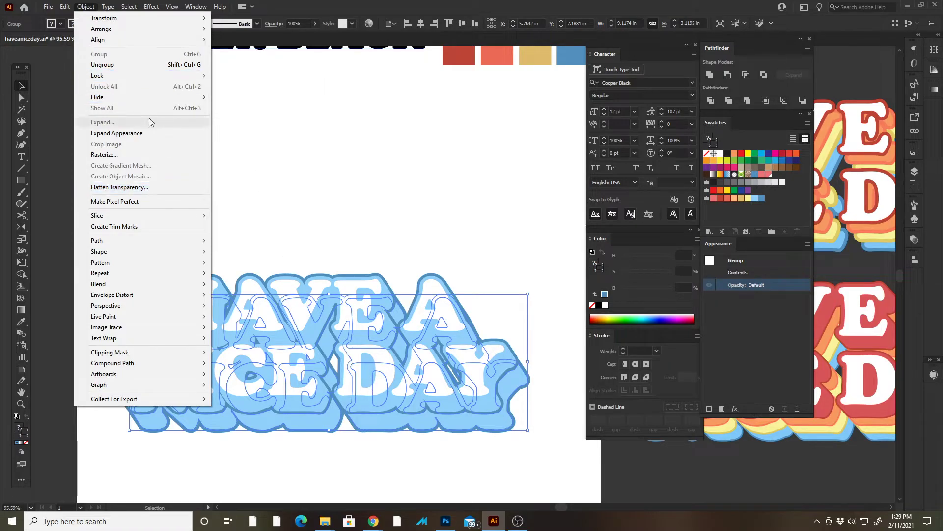
{"action": "mouse_move", "coordinate": [198, 78]}
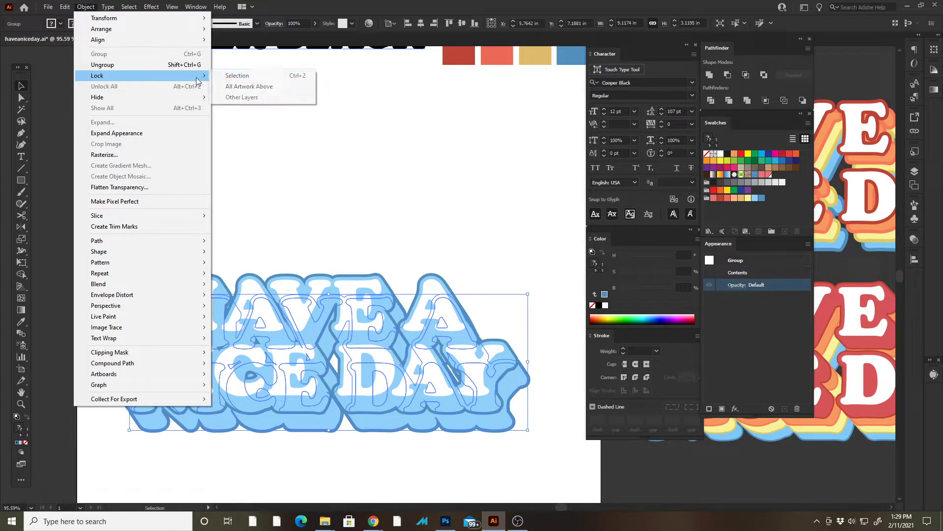
{"action": "left_click", "coordinate": [236, 76]}
- Select all front extrusion shapes sharing the same fill and stroke, and set their fill to pale yellow
{"action": "key", "text": "a"}
{"action": "left_click", "coordinate": [370, 409]}
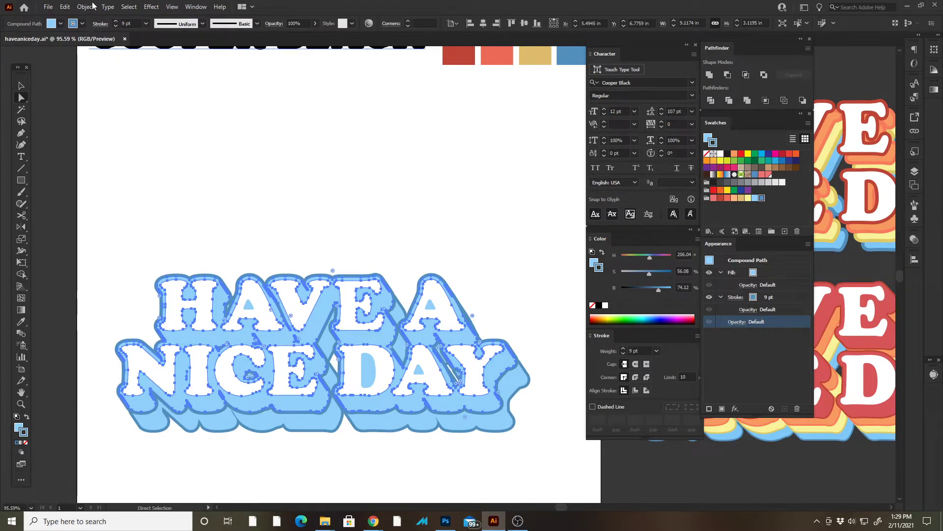
{"action": "left_click", "coordinate": [129, 8]}
{"action": "mouse_move", "coordinate": [150, 100]}
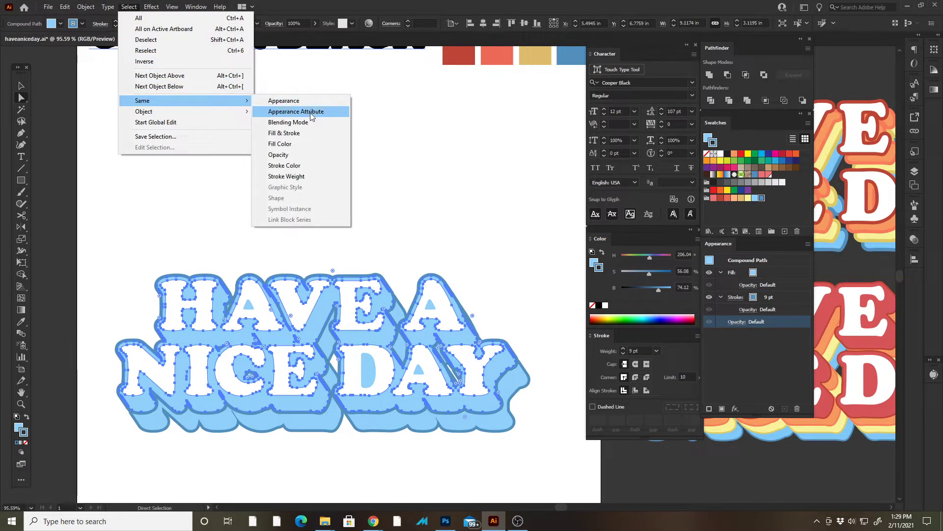
{"action": "left_click", "coordinate": [312, 136]}
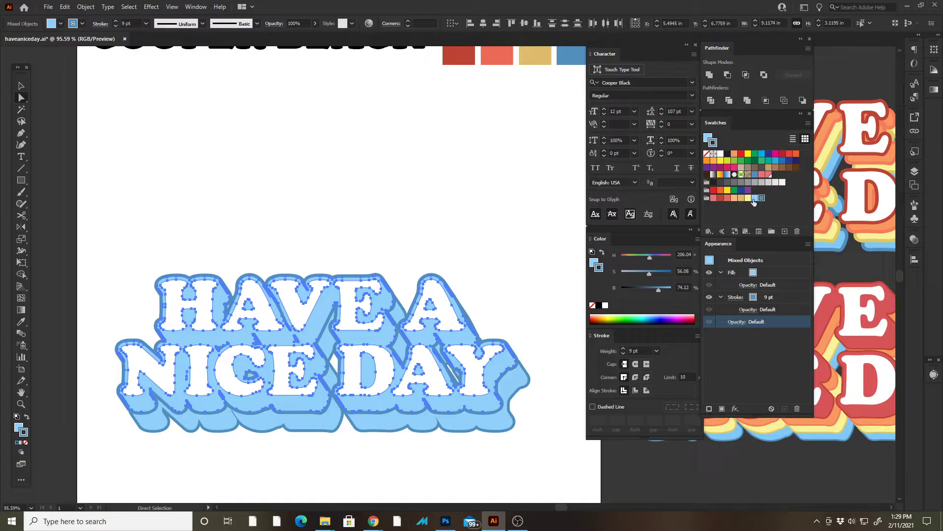
{"action": "left_click", "coordinate": [776, 277]}
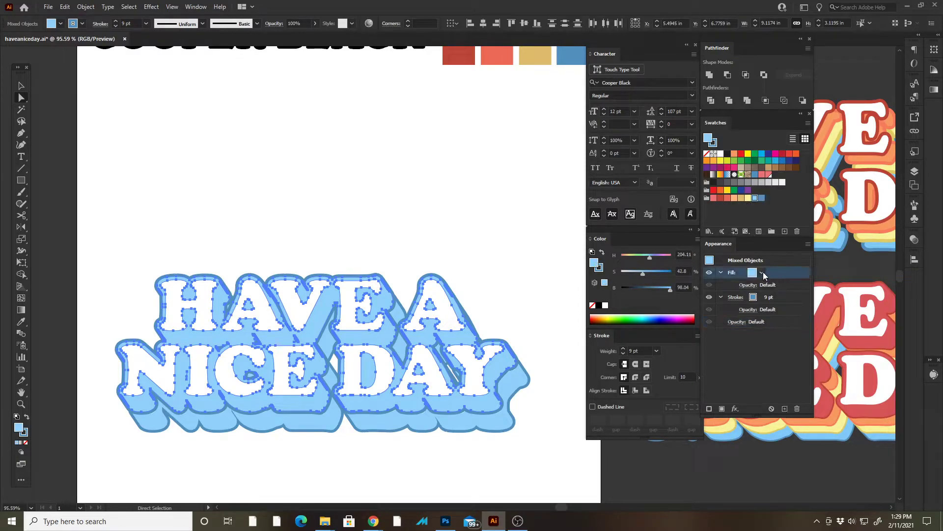
{"action": "left_click", "coordinate": [748, 197]}
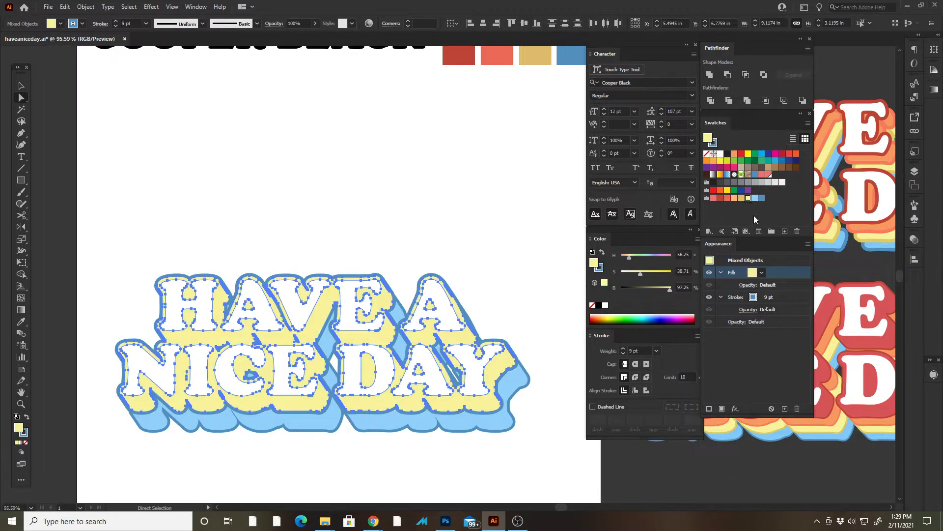
- Recolor the front extrusion's 9 pt stroke with the tan swatch and deselect it
{"action": "left_click", "coordinate": [779, 298]}
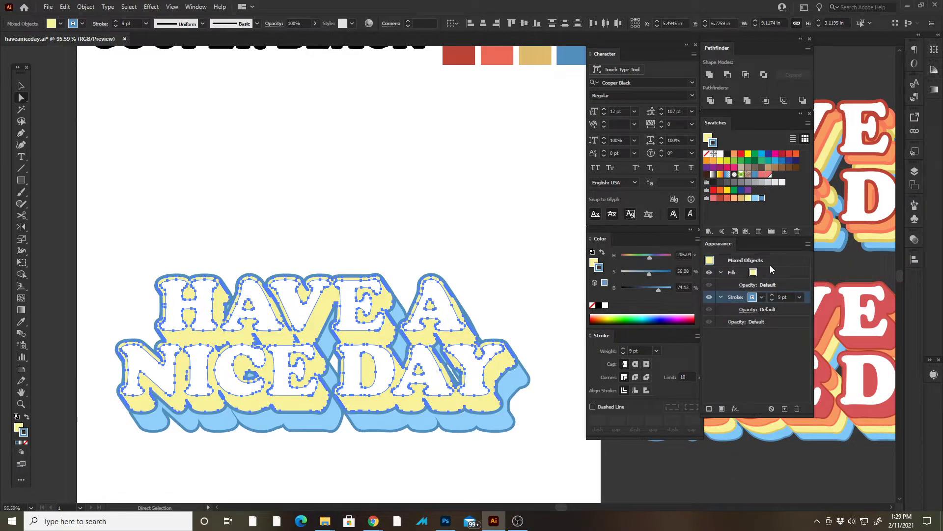
{"action": "left_click", "coordinate": [741, 198]}
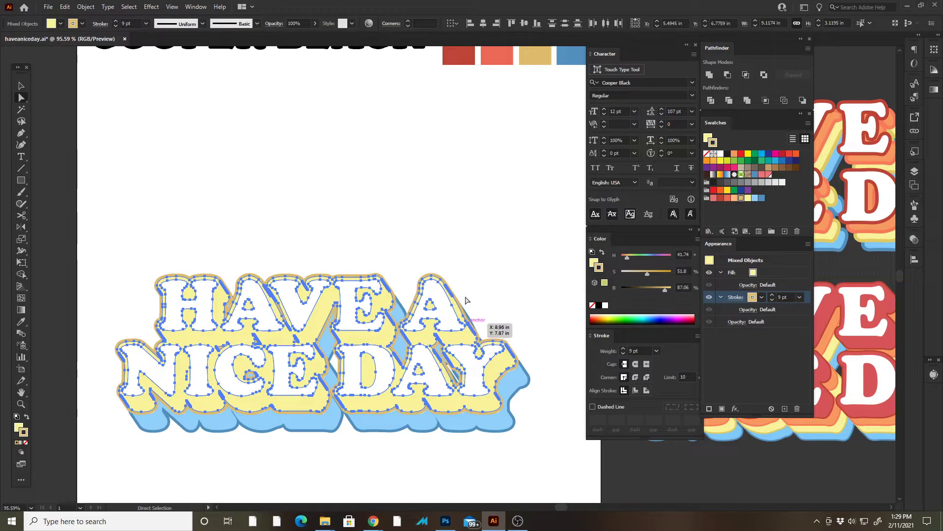
{"action": "key", "text": "v"}
{"action": "left_click", "coordinate": [488, 272]}
- Check the offset between the yellow and blue layers up close and remove the yellow front copy
{"action": "key", "text": "z"}
{"action": "left_click_drag", "start_coordinate": [449, 427], "coordinate": [611, 413]}
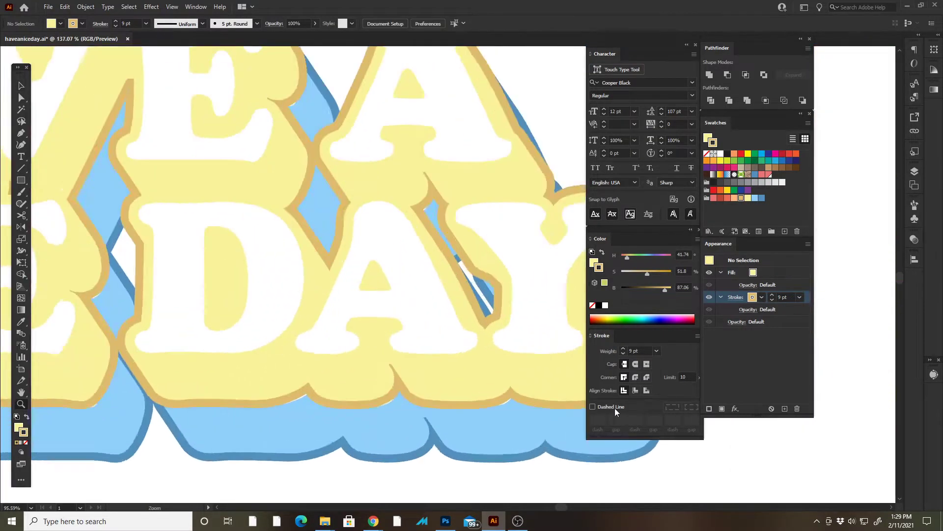
{"action": "left_click_drag", "start_coordinate": [474, 396], "coordinate": [374, 339]}
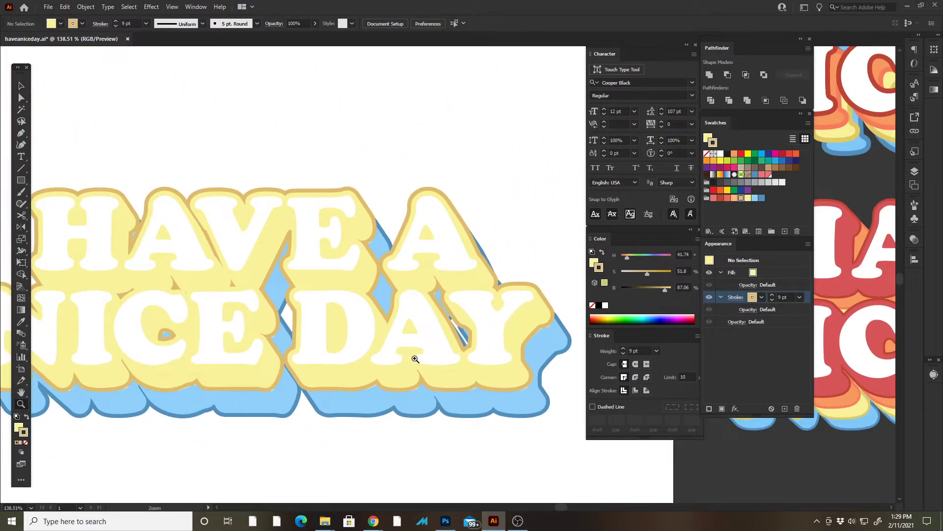
{"action": "key", "text": "v"}
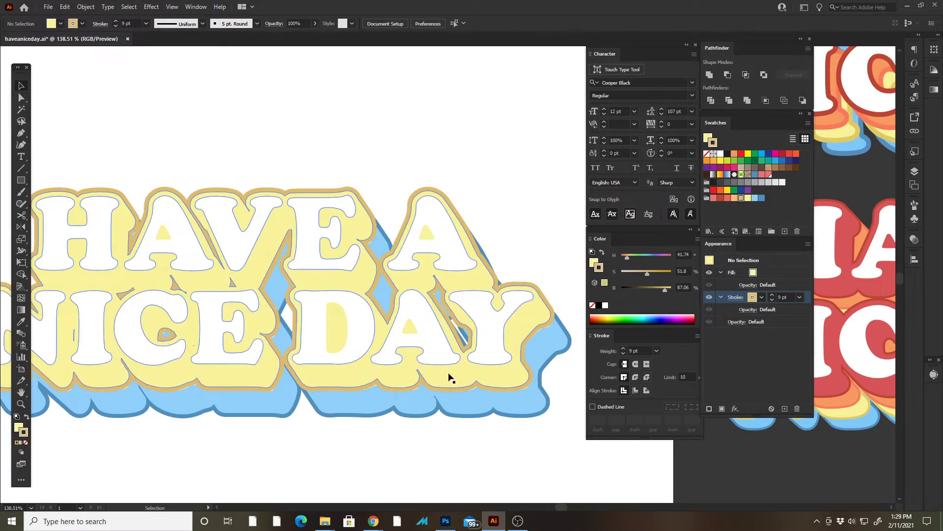
{"action": "left_click", "coordinate": [448, 373]}
{"action": "key", "text": "Delete"}
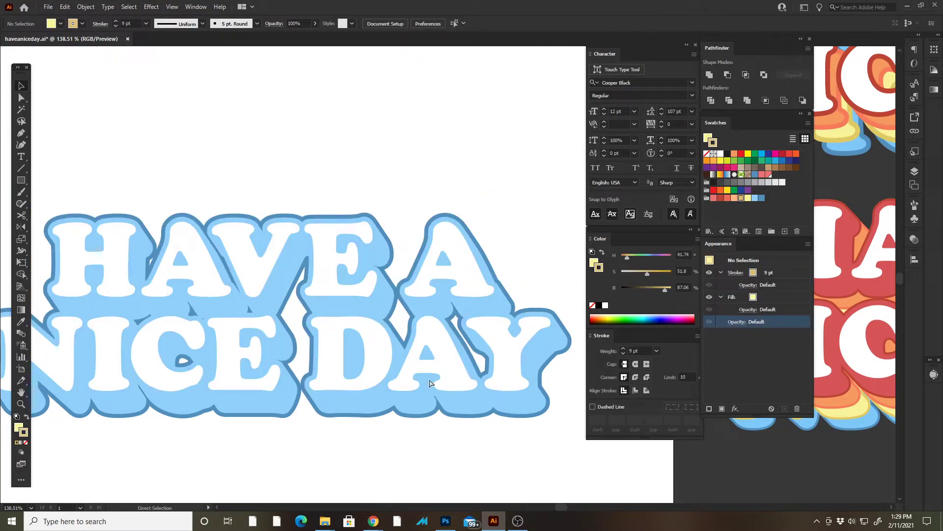
- Try placing a new diagonal copy of the blue lettering and undo the attempts
{"action": "left_click", "coordinate": [431, 383]}
{"action": "left_click_drag", "start_coordinate": [476, 413], "coordinate": [447, 379]}
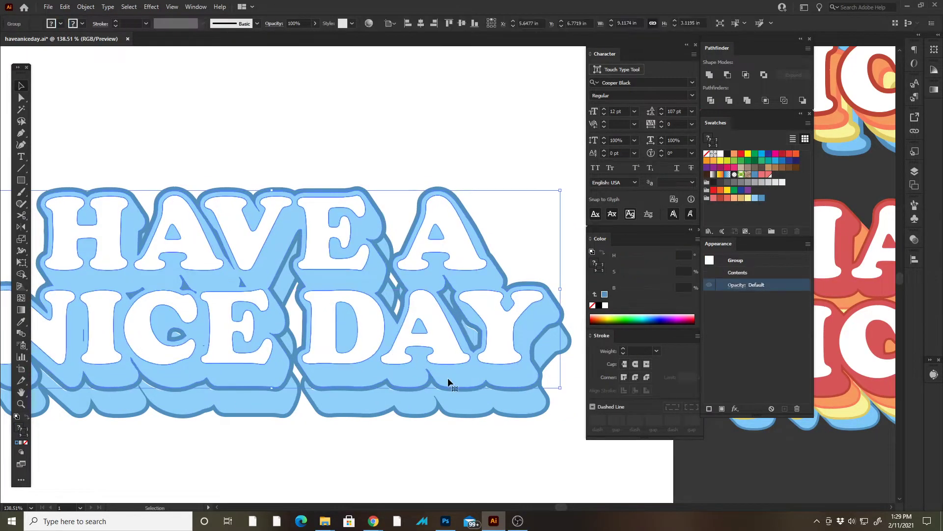
{"action": "key", "text": "ctrl+z"}
{"action": "left_click_drag", "start_coordinate": [518, 396], "coordinate": [453, 423]}
{"action": "left_click_drag", "start_coordinate": [434, 250], "coordinate": [445, 289]}
{"action": "key", "text": "ctrl+z"}
{"action": "key", "text": "ctrl+z"}
{"action": "key", "text": "ctrl+z"}
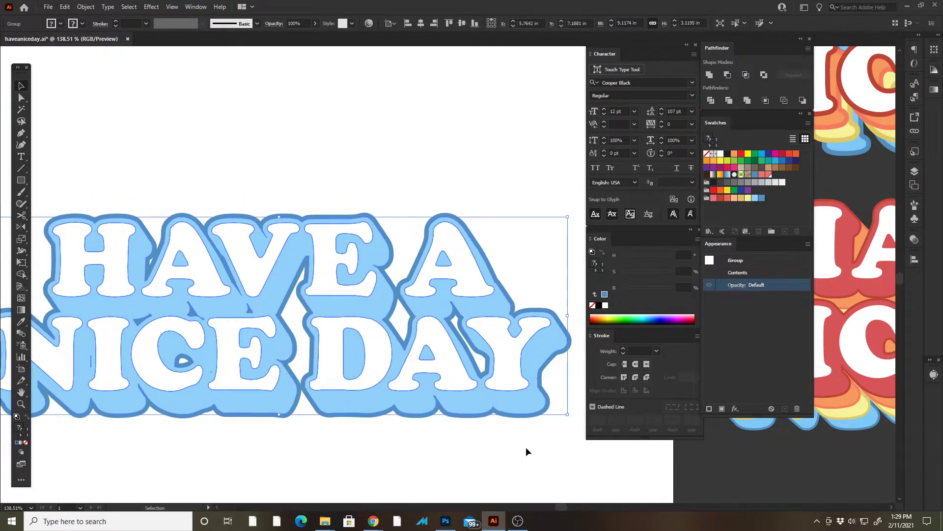
- Duplicate the blue lettering slightly up and to the left, leaving a narrow strip of the rear copy exposed
{"action": "left_click", "coordinate": [526, 447]}
{"action": "key", "text": "f"}
{"action": "key", "text": "ctrl+plus"}
{"action": "left_click_drag", "start_coordinate": [596, 388], "coordinate": [526, 415]}
{"action": "left_click_drag", "start_coordinate": [653, 368], "coordinate": [643, 350]}
{"action": "key", "text": "Tab"}
{"action": "left_click", "coordinate": [505, 445]}
{"action": "key", "text": "Tab"}
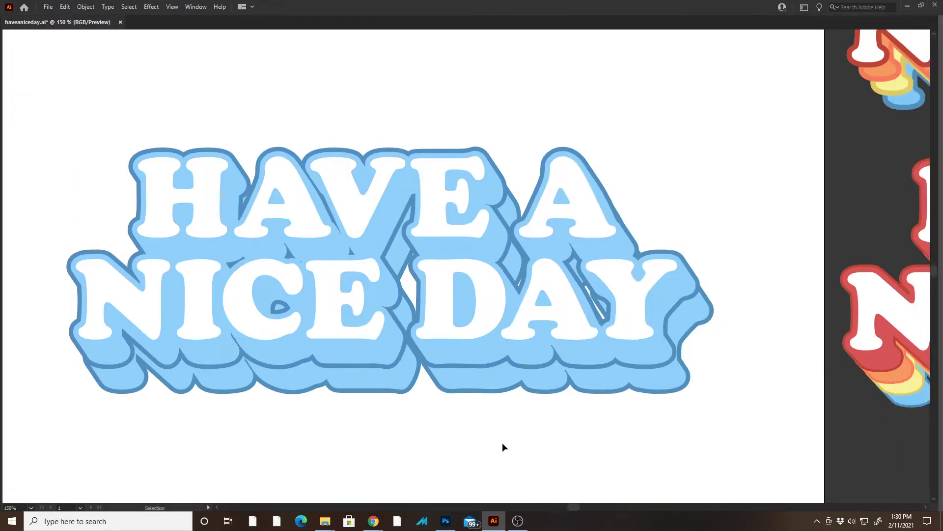
- Lock the rear blue copy of the lettering so only the front copy can be selected
{"action": "key", "text": "Tab"}
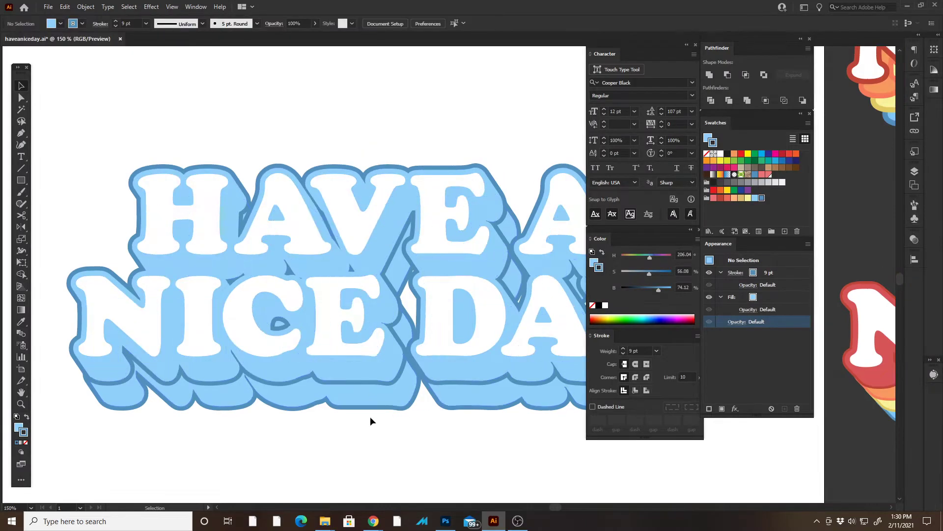
{"action": "left_click", "coordinate": [374, 402]}
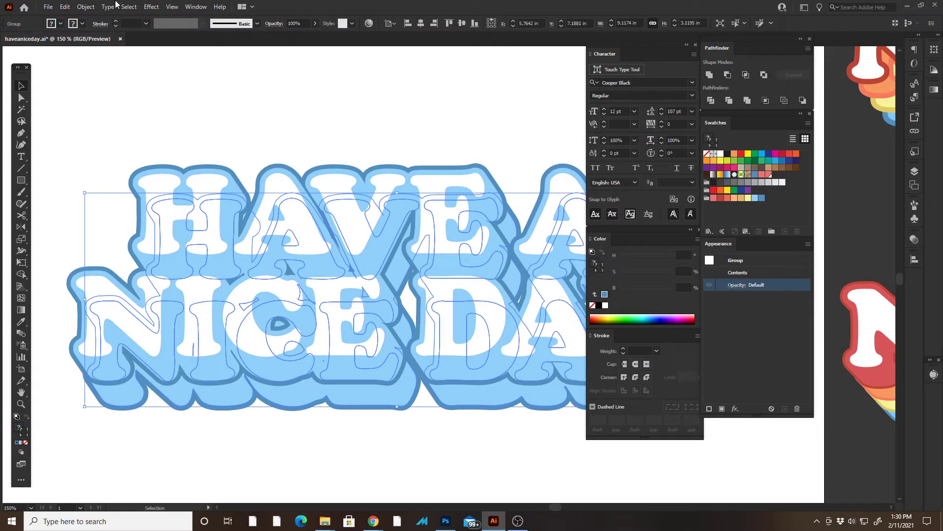
{"action": "left_click", "coordinate": [85, 7]}
{"action": "mouse_move", "coordinate": [173, 78]}
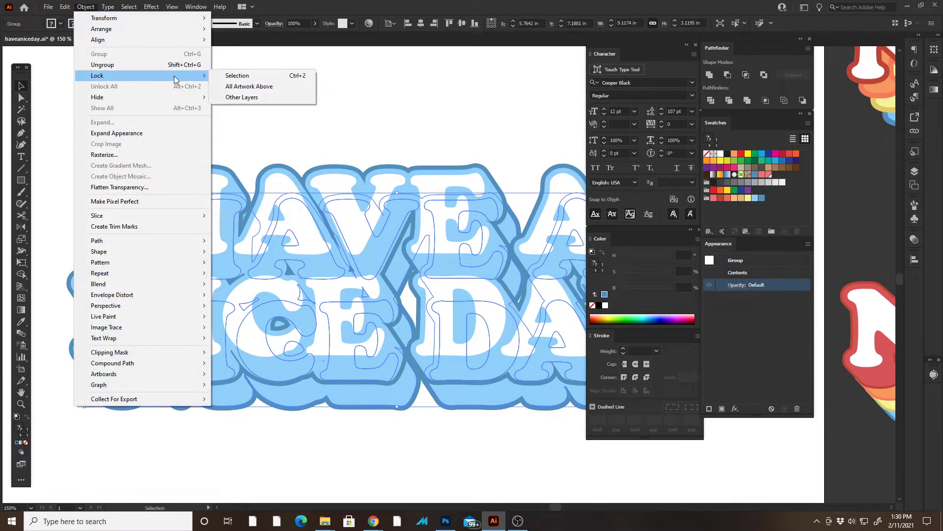
{"action": "left_click", "coordinate": [237, 75]}
{"action": "key", "text": "Tab"}
{"action": "left_click_drag", "start_coordinate": [563, 453], "coordinate": [488, 445]}
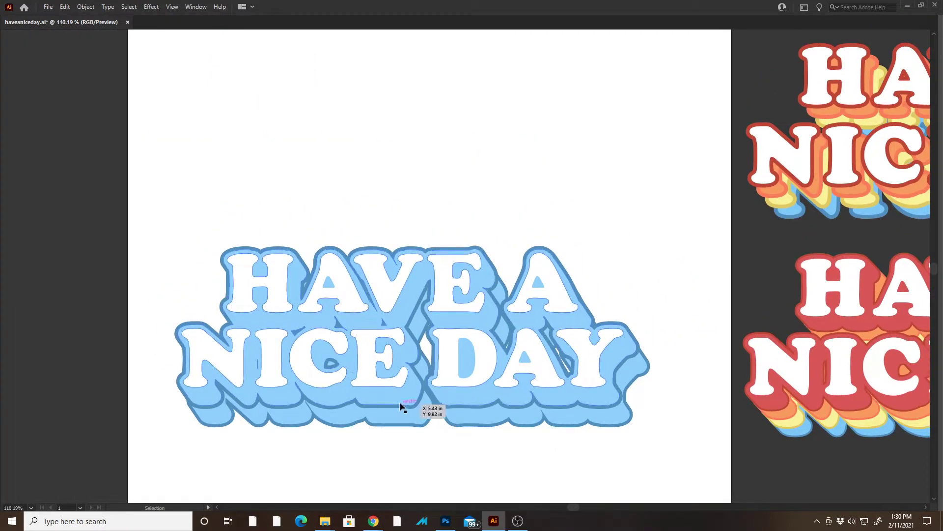
- Select all front-copy paths with the same fill and stroke, recoloring the 9 pt stroke tan and the fill pale yellow
{"action": "key", "text": "Tab"}
{"action": "key", "text": "a"}
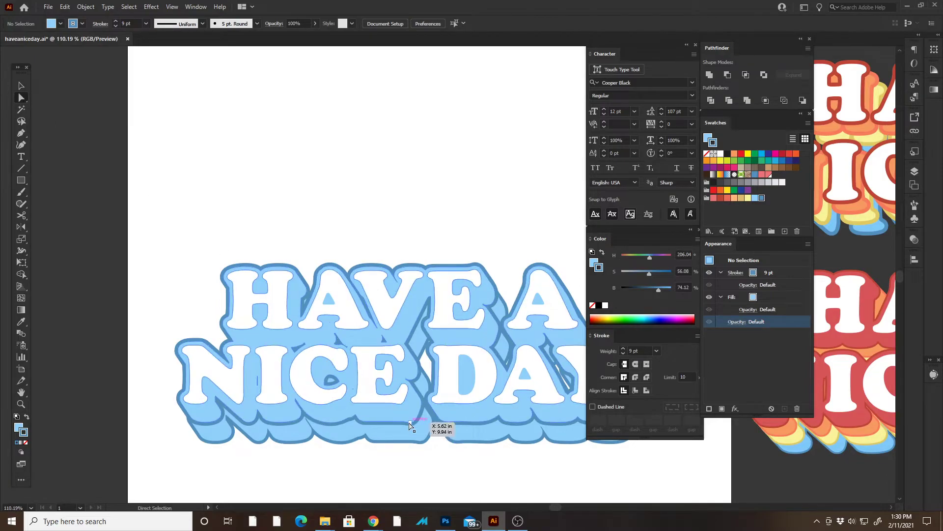
{"action": "left_click", "coordinate": [386, 413]}
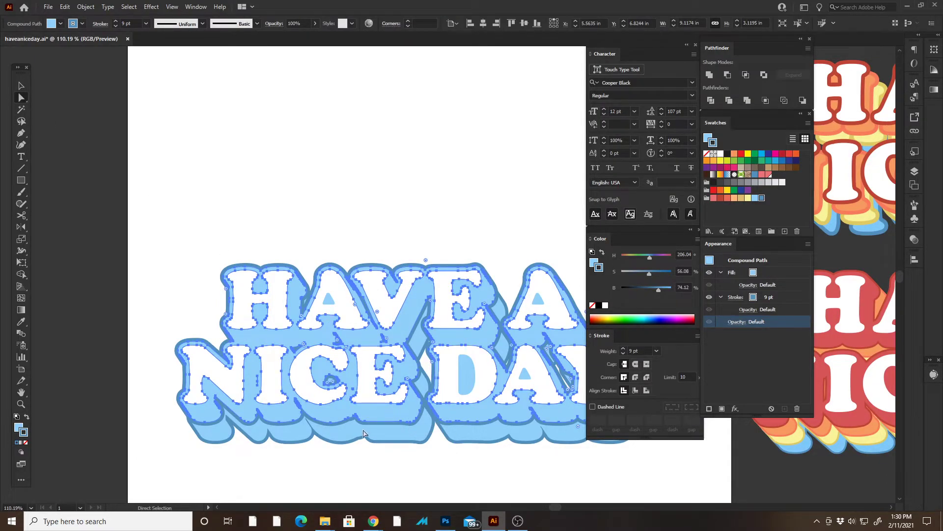
{"action": "key", "text": "v"}
{"action": "left_click", "coordinate": [400, 450]}
{"action": "key", "text": "a"}
{"action": "left_click", "coordinate": [396, 418]}
{"action": "left_click", "coordinate": [86, 6]}
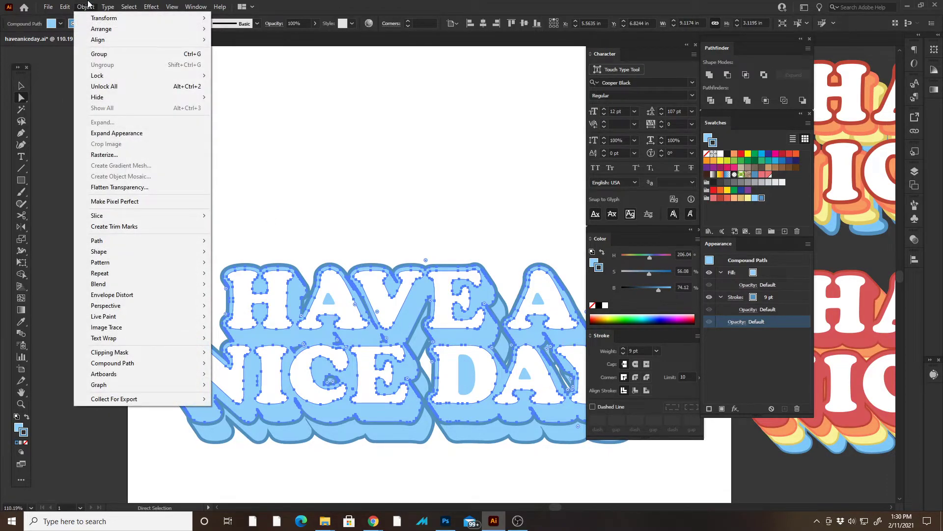
{"action": "left_click", "coordinate": [88, 4]}
{"action": "left_click", "coordinate": [126, 5]}
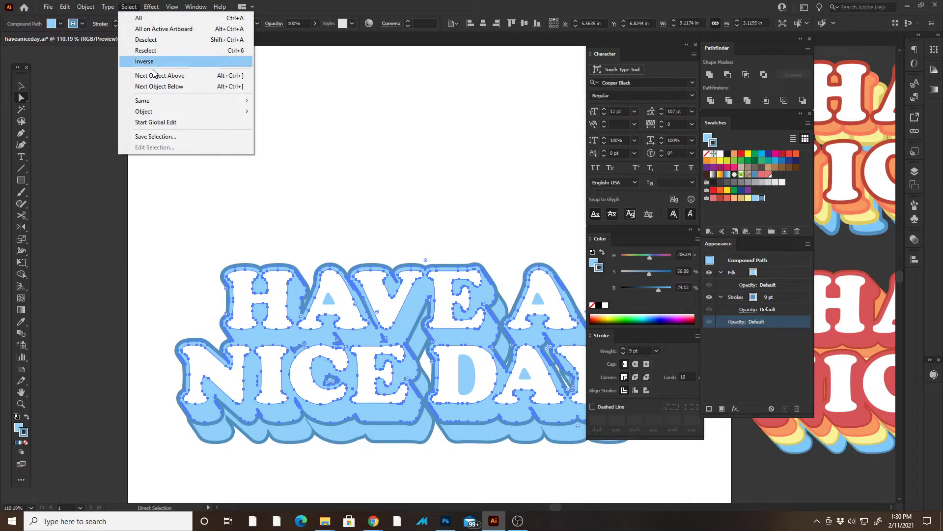
{"action": "mouse_move", "coordinate": [164, 100]}
{"action": "left_click", "coordinate": [297, 132]}
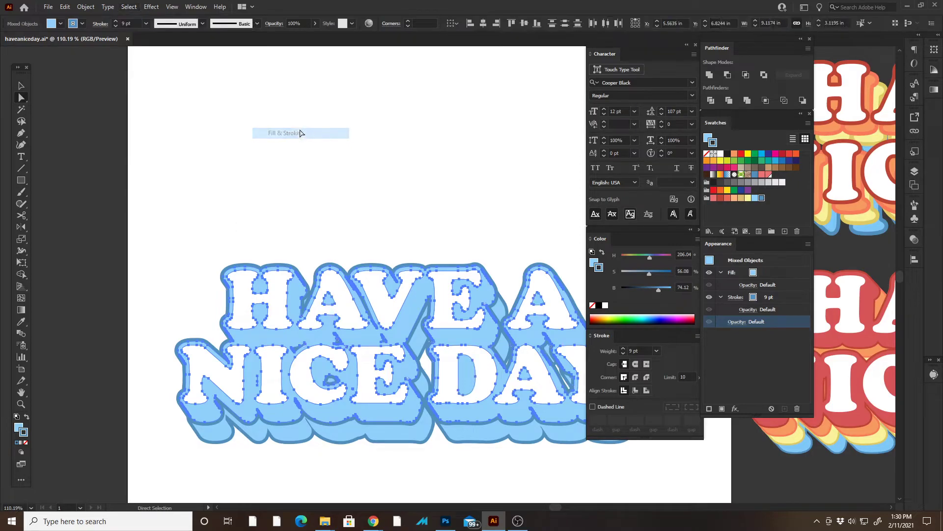
{"action": "left_click", "coordinate": [778, 294]}
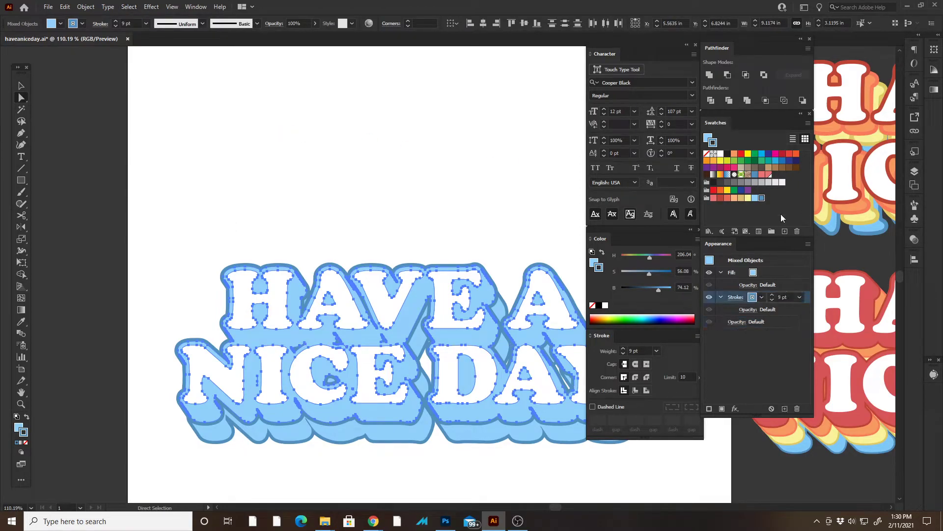
{"action": "left_click", "coordinate": [742, 198]}
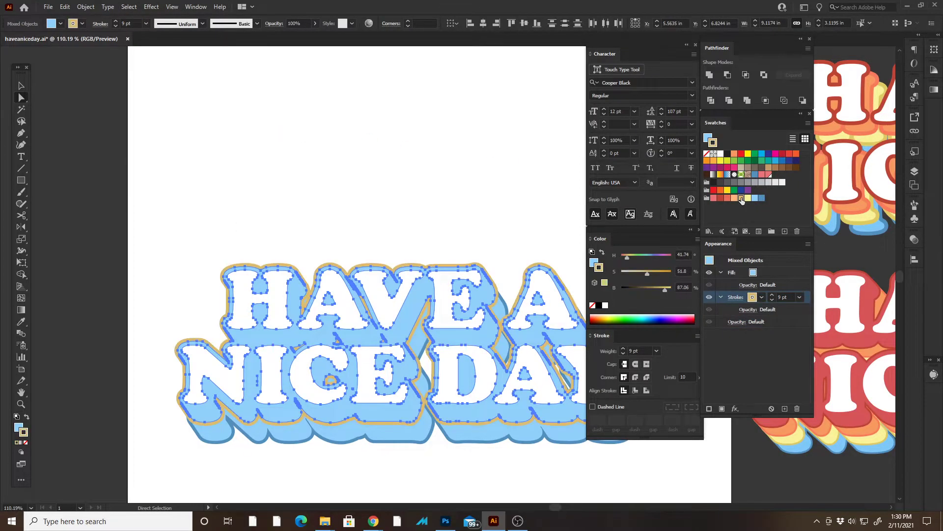
{"action": "left_click", "coordinate": [782, 271]}
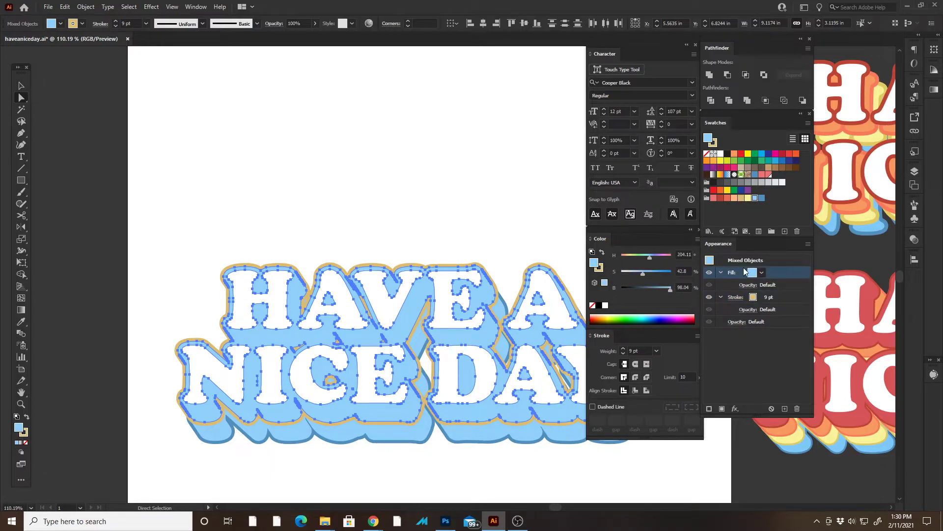
{"action": "left_click", "coordinate": [748, 199]}
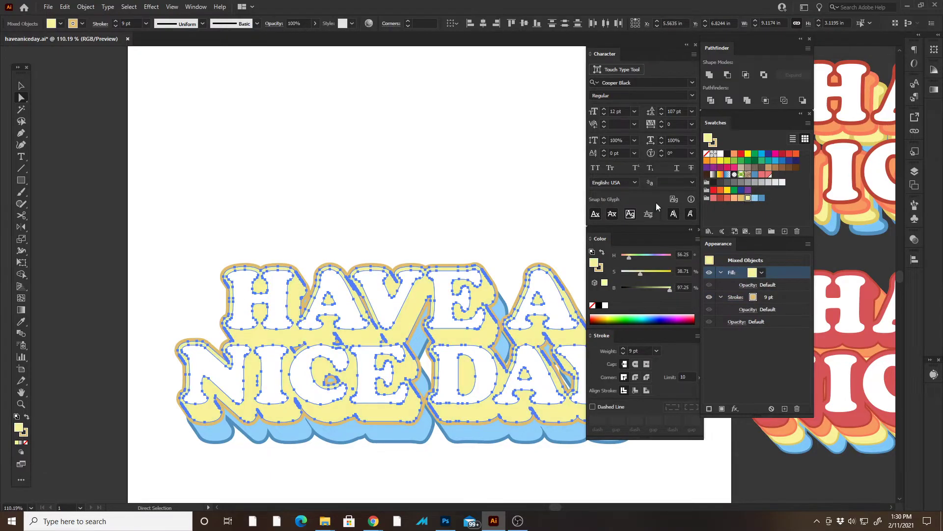
- Try repeating the diagonal duplication on the selected yellow lettering, undo it and clear the selection
{"action": "key", "text": "v"}
{"action": "key", "text": "Tab"}
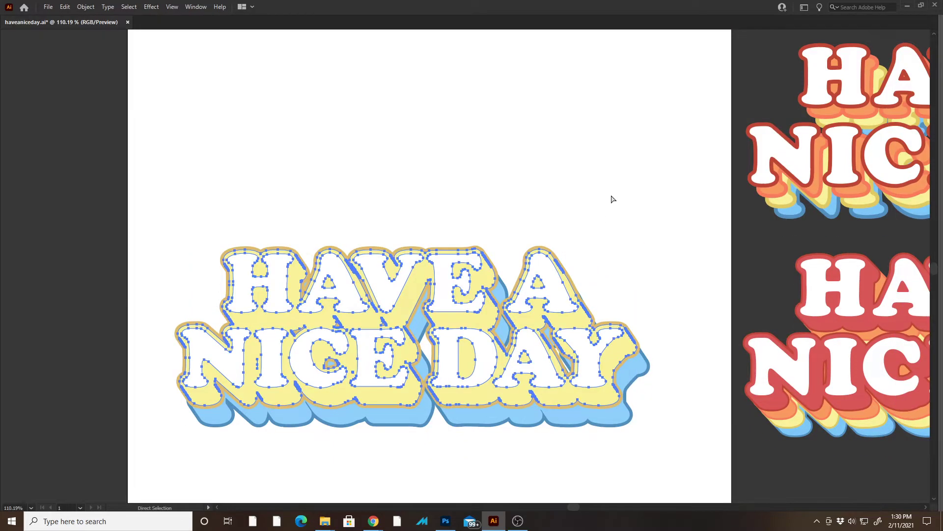
{"action": "key", "text": "ctrl+d"}
{"action": "key", "text": "Tab"}
{"action": "key", "text": "ctrl+z"}
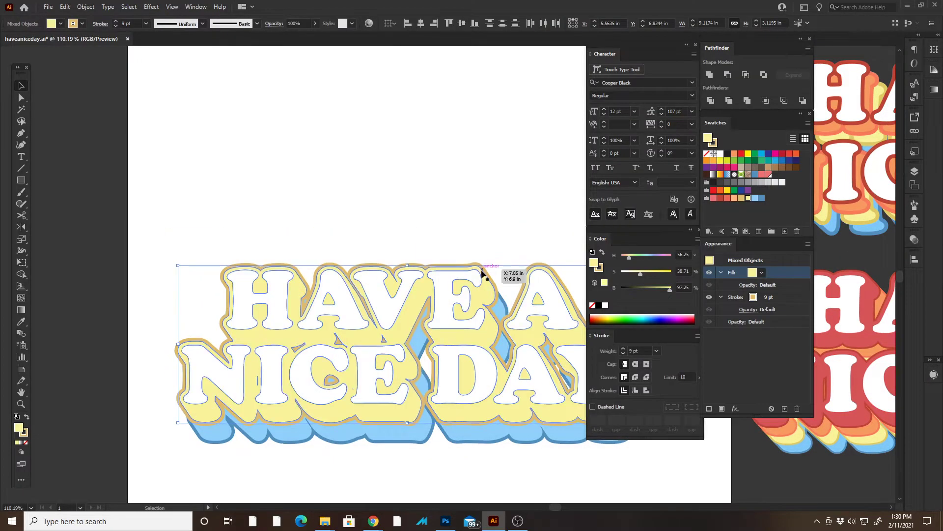
{"action": "key", "text": "Tab"}
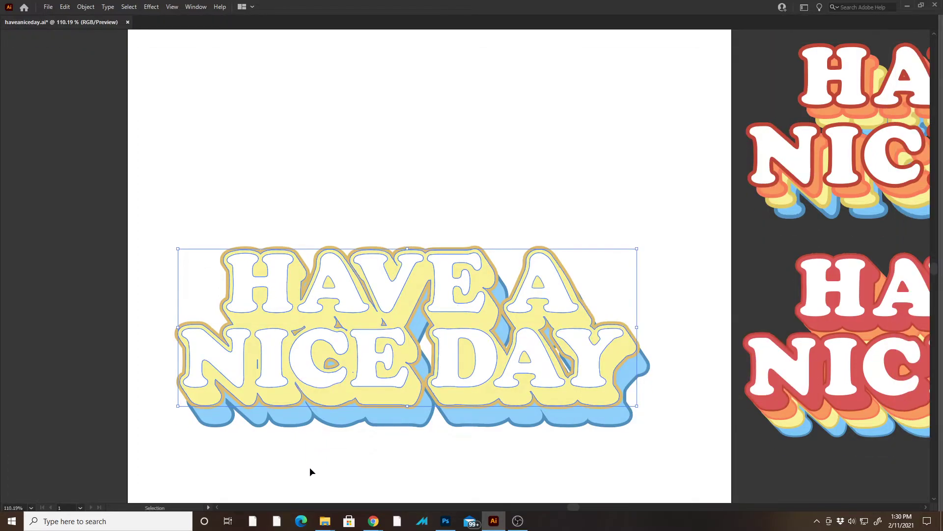
{"action": "left_click", "coordinate": [310, 472]}
- Duplicate the whole yellow lettering group up and to the left by repeating the last diagonal offset
{"action": "key", "text": "Tab"}
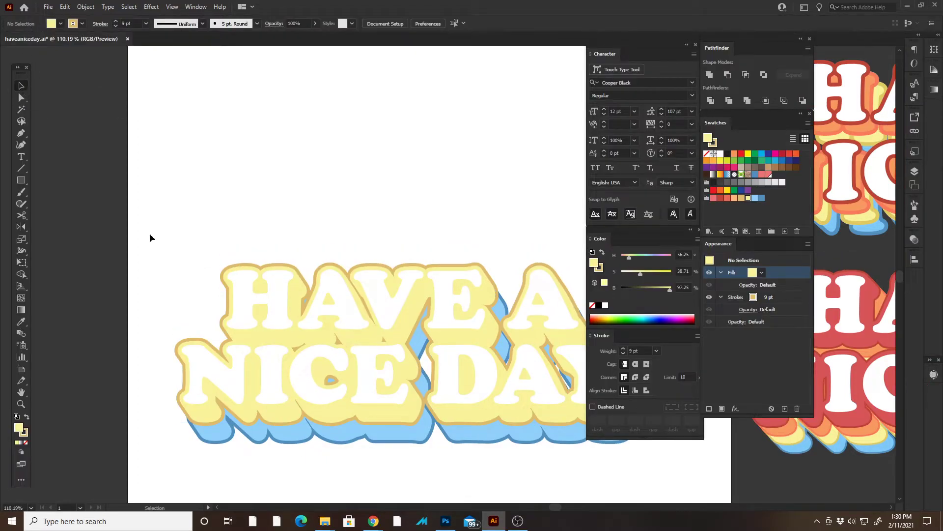
{"action": "left_click", "coordinate": [353, 398]}
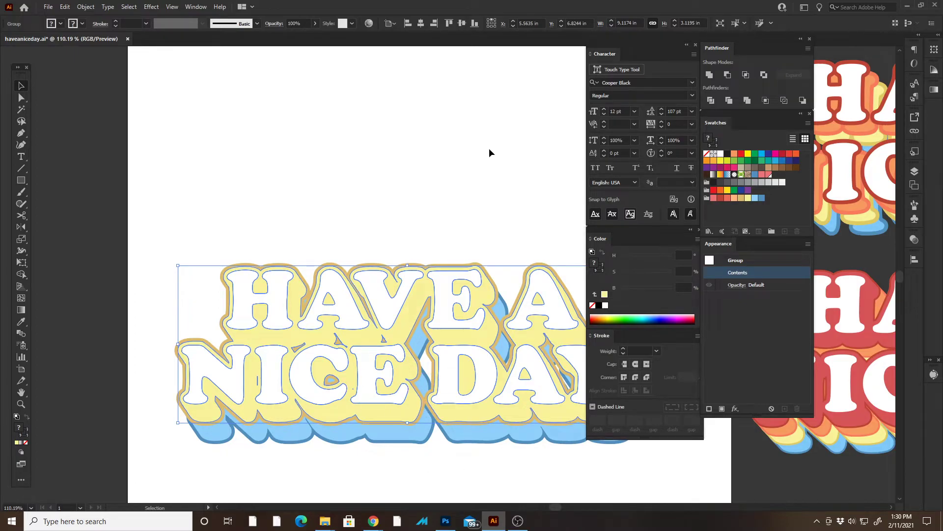
{"action": "key", "text": "ctrl+d"}
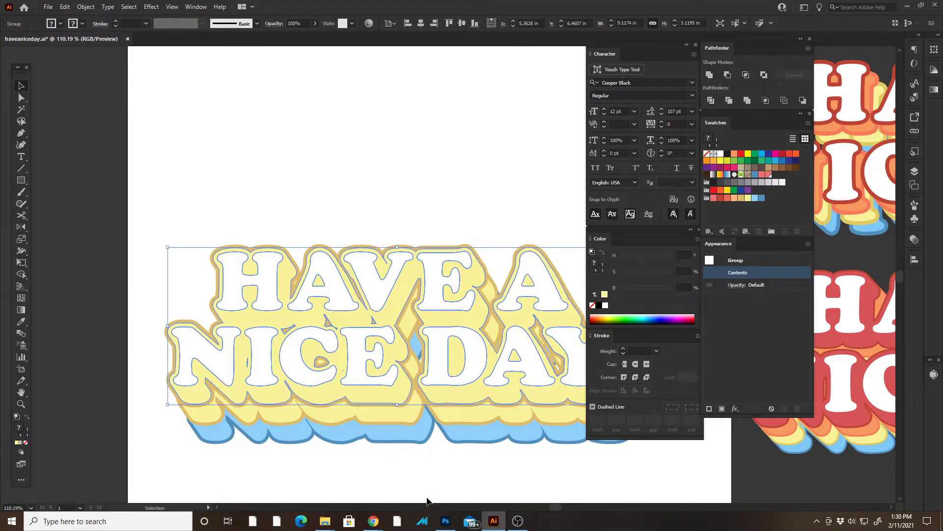
{"action": "left_click", "coordinate": [138, 131]}
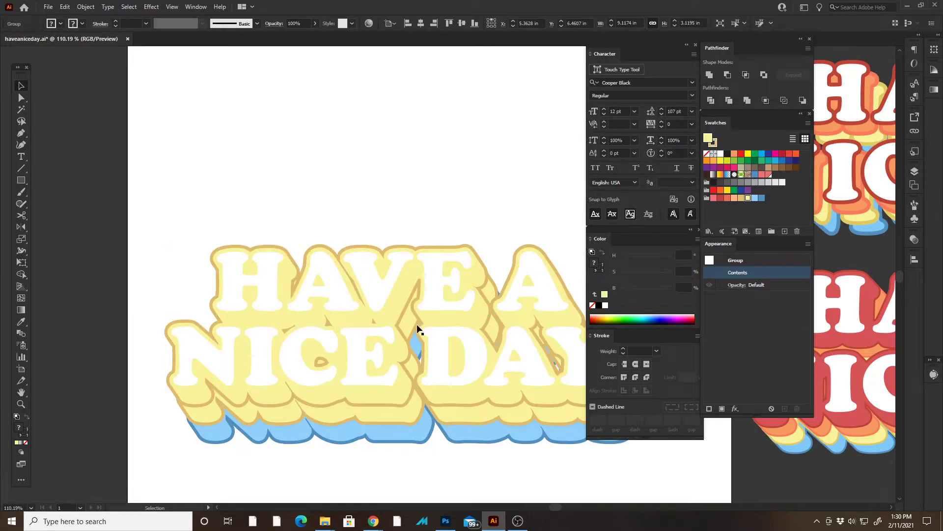
- Lock the rear yellow copy of the lettering beneath the new front copy
{"action": "left_click", "coordinate": [405, 421]}
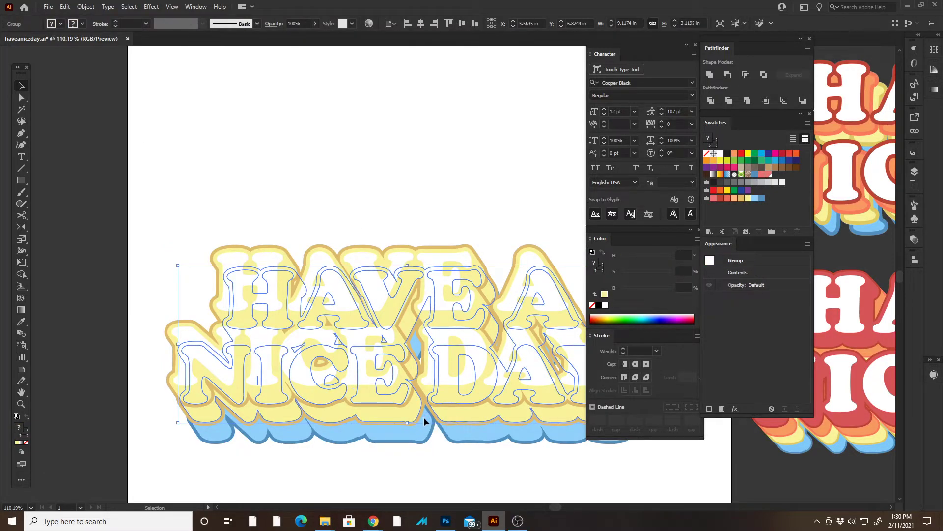
{"action": "left_click", "coordinate": [86, 7]}
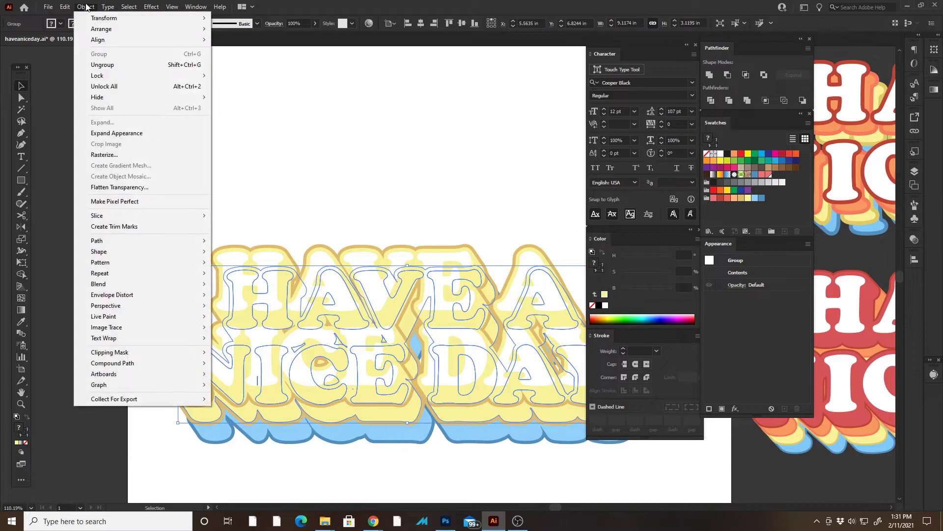
{"action": "mouse_move", "coordinate": [125, 76]}
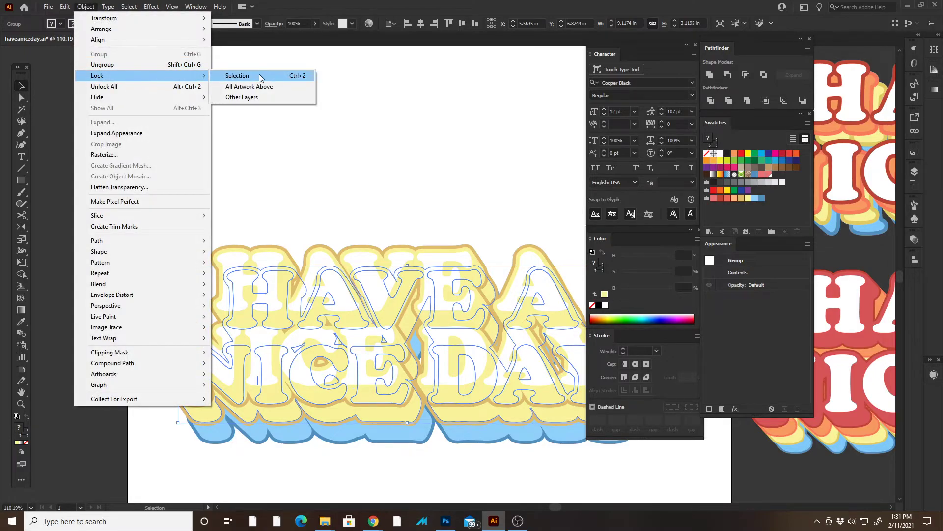
{"action": "left_click", "coordinate": [266, 76]}
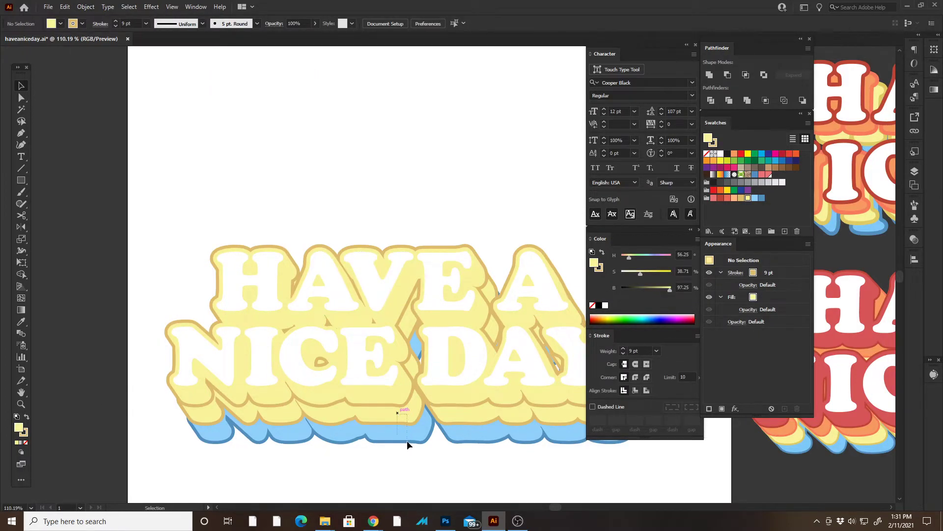
{"action": "left_click_drag", "start_coordinate": [323, 484], "coordinate": [325, 484]}
- Select the front copy's paths sharing the same fill and stroke, recoloring the fill light orange and the 9 pt stroke coral
{"action": "key", "text": "a"}
{"action": "left_click", "coordinate": [381, 398]}
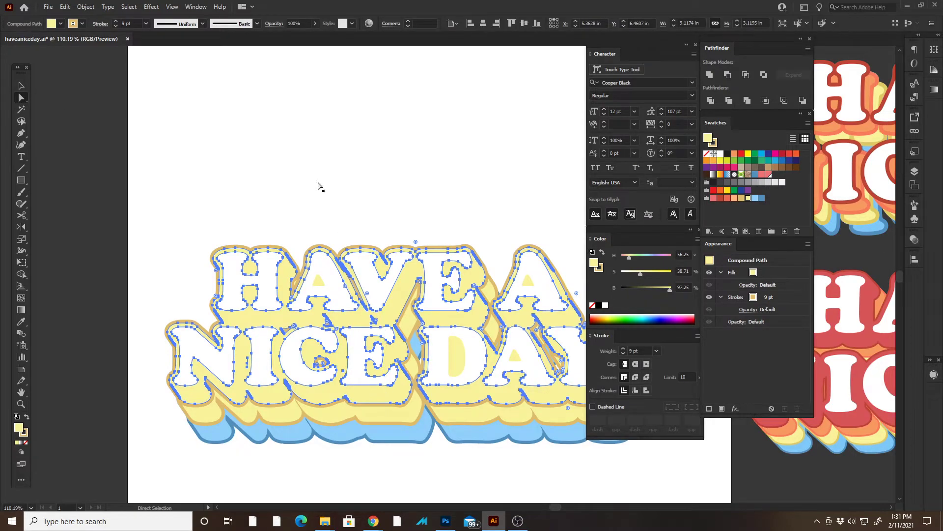
{"action": "left_click", "coordinate": [132, 6]}
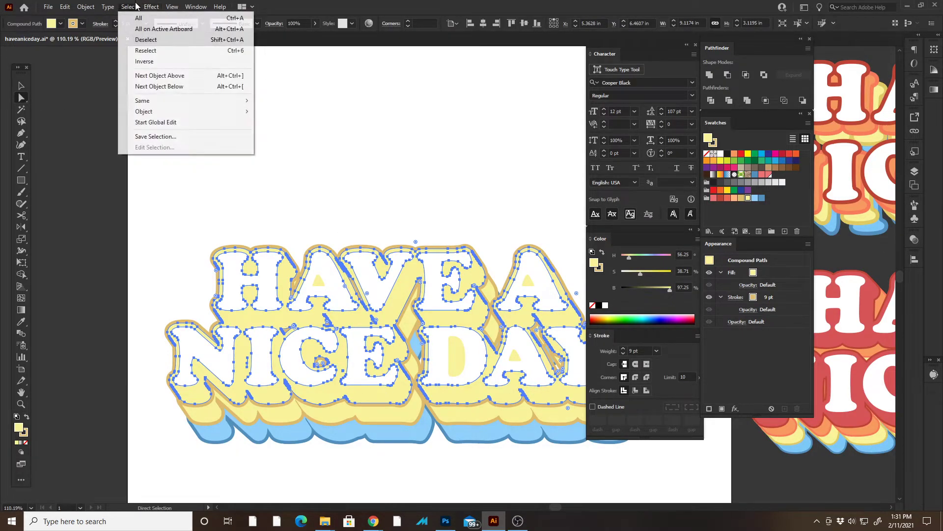
{"action": "mouse_move", "coordinate": [181, 100]}
{"action": "left_click", "coordinate": [305, 136]}
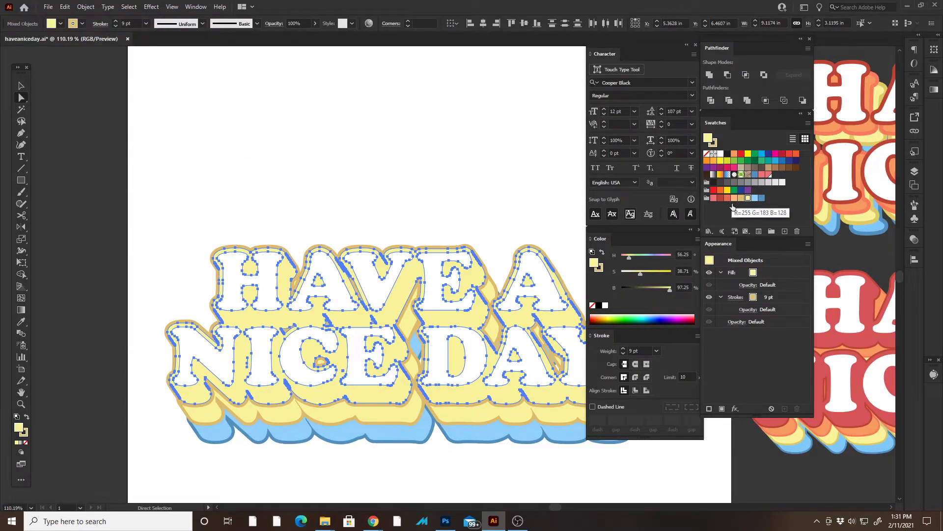
{"action": "left_click", "coordinate": [773, 276]}
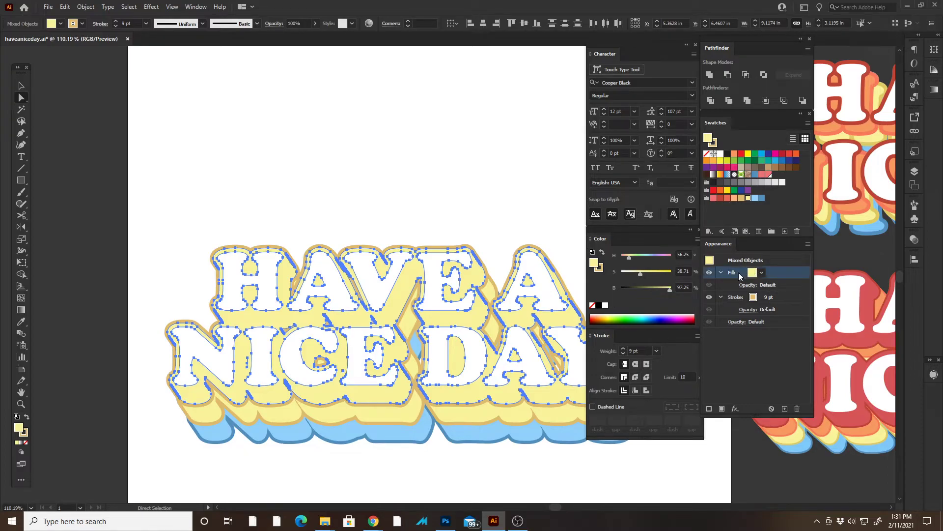
{"action": "left_click", "coordinate": [741, 199]}
{"action": "left_click", "coordinate": [734, 198]}
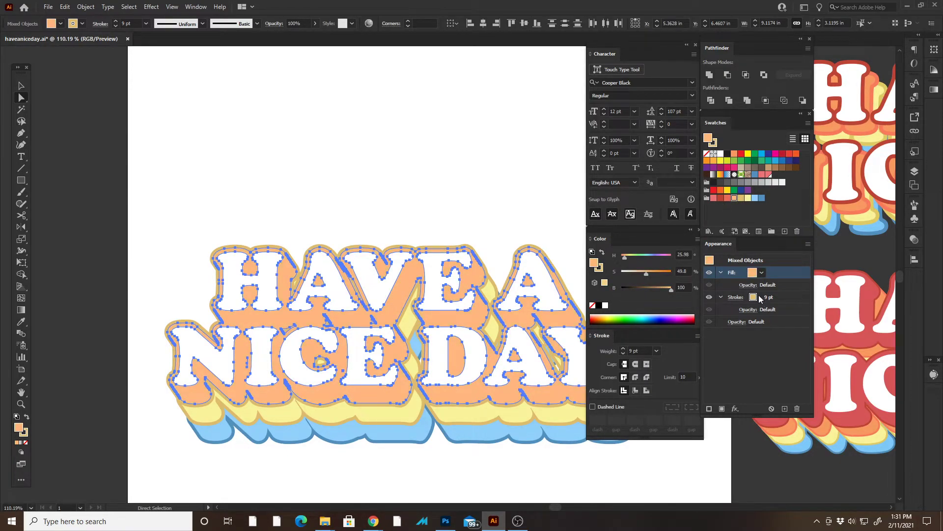
{"action": "left_click", "coordinate": [759, 300]}
{"action": "left_click", "coordinate": [727, 198]}
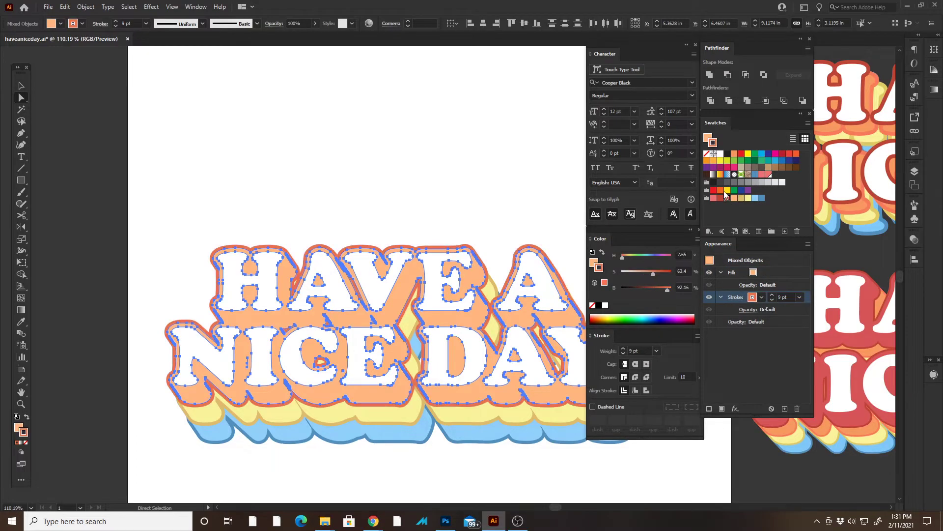
{"action": "left_click", "coordinate": [465, 141]}
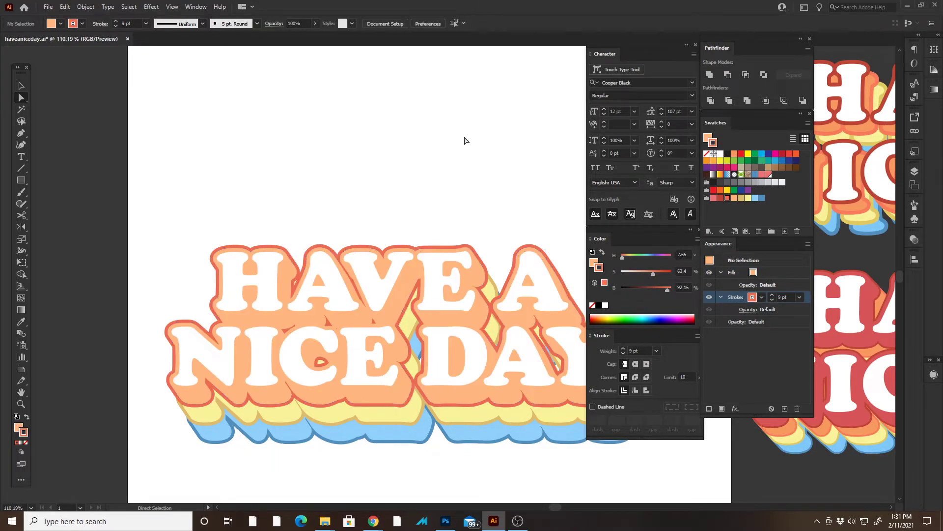
- Duplicate the orange lettering group up and to the left by repeating the last diagonal offset
{"action": "key", "text": "Tab"}
{"action": "key", "text": "Tab"}
{"action": "left_click", "coordinate": [22, 87]}
{"action": "left_click", "coordinate": [350, 338]}
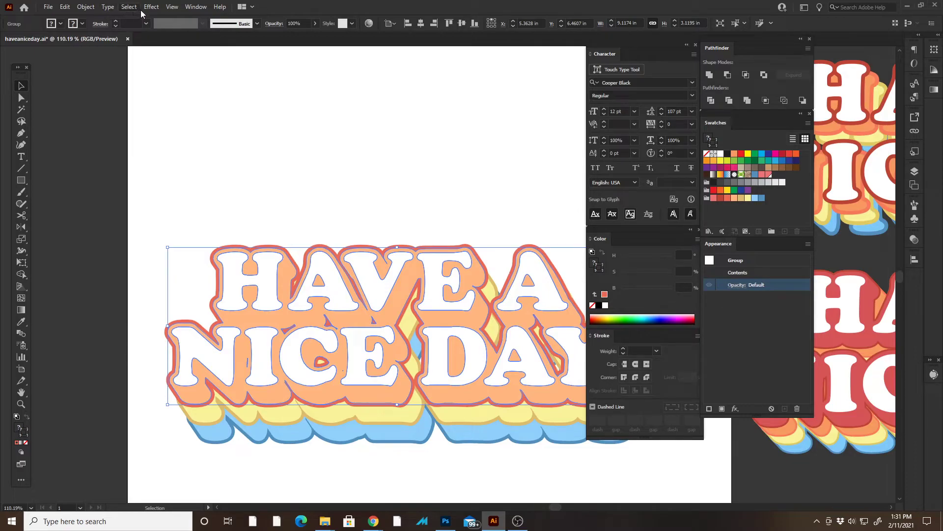
{"action": "key", "text": "ctrl+d"}
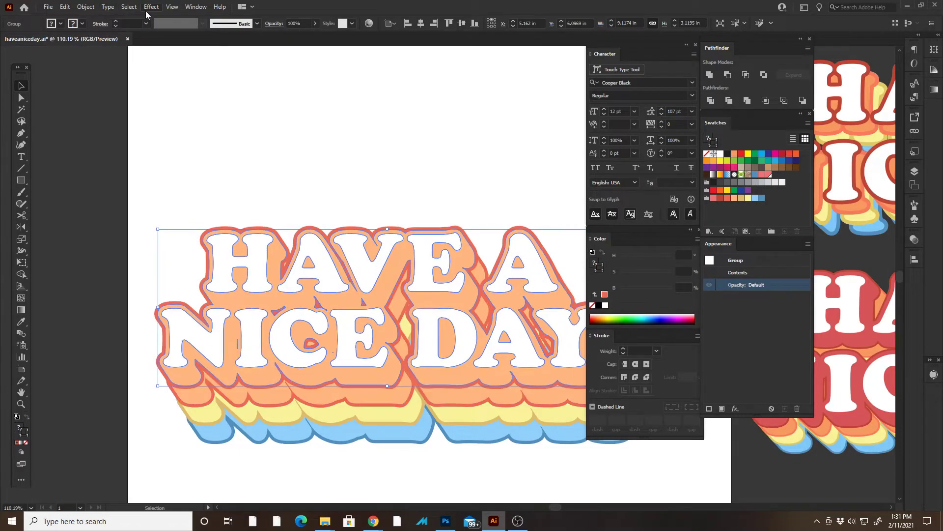
{"action": "left_click", "coordinate": [404, 475]}
- Lock the rear orange copy of the lettering beneath the new front copy
{"action": "left_click", "coordinate": [403, 393]}
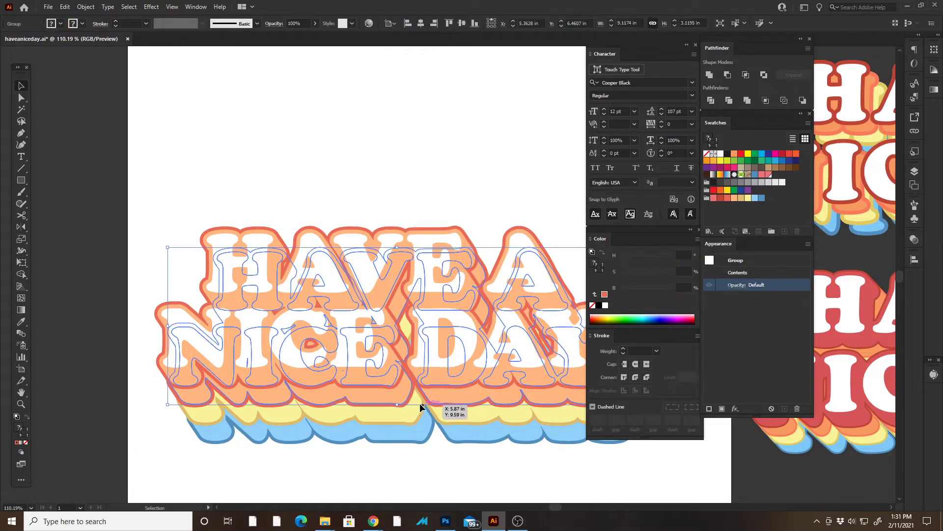
{"action": "left_click", "coordinate": [96, 7]}
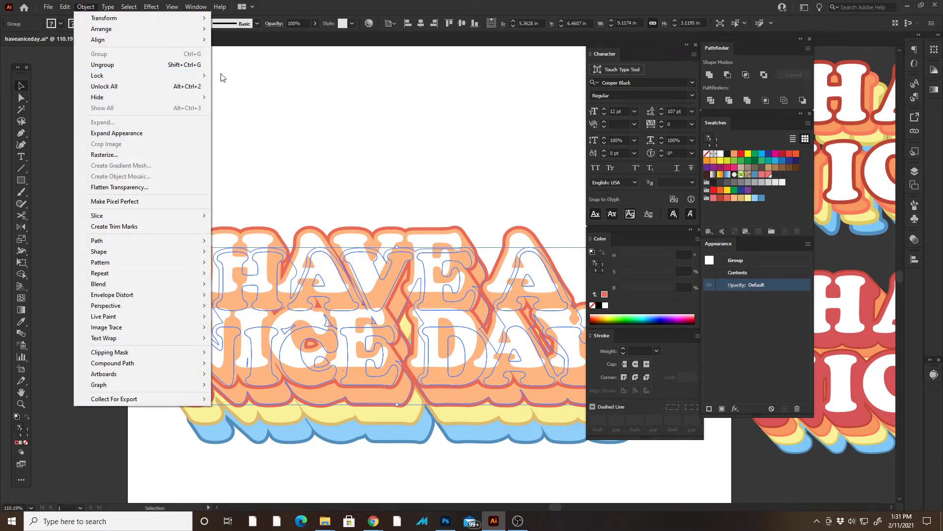
{"action": "mouse_move", "coordinate": [200, 76]}
{"action": "left_click", "coordinate": [236, 76]}
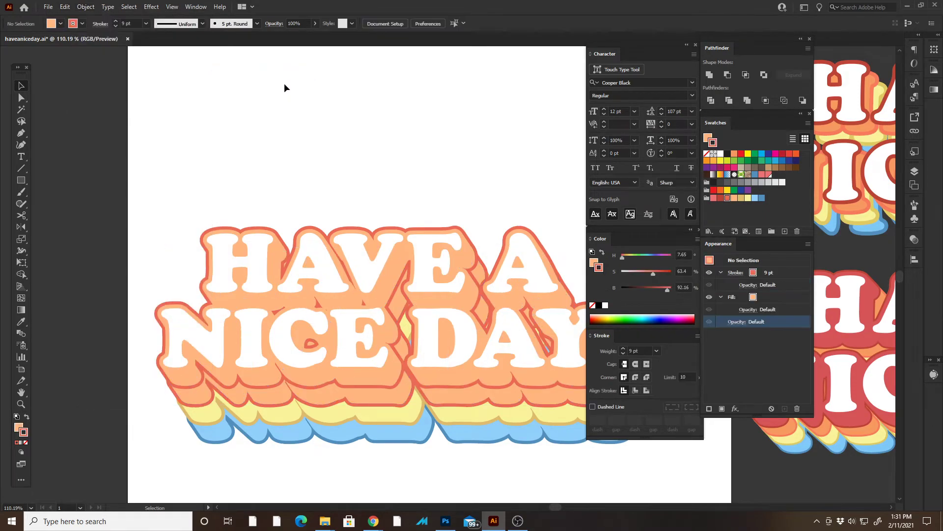
- Select the front copy's paths sharing the same fill and stroke, recoloring the fill coral pink and the 9 pt stroke dark red
{"action": "key", "text": "a"}
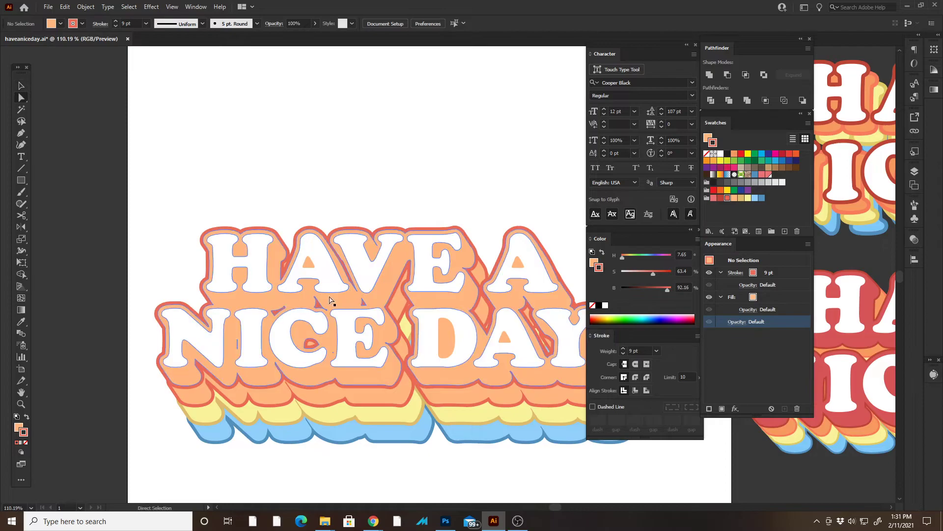
{"action": "left_click", "coordinate": [272, 298]}
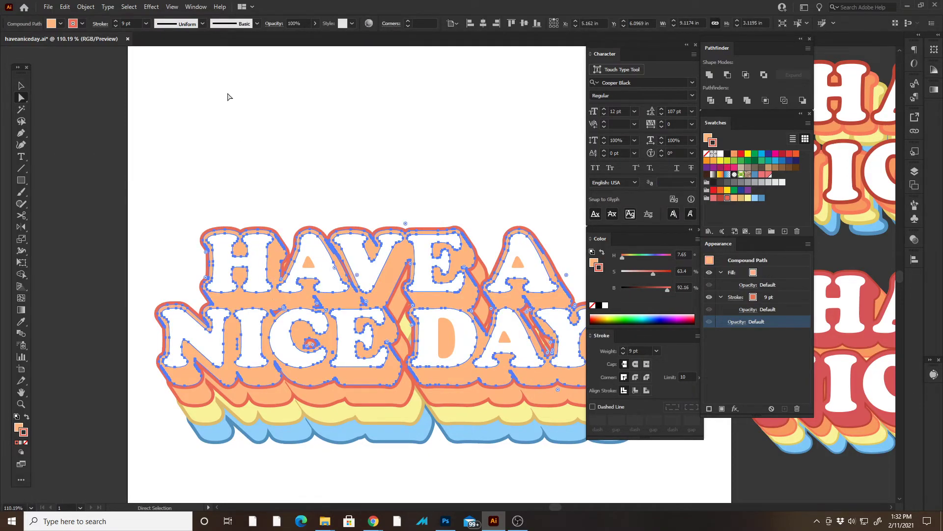
{"action": "left_click", "coordinate": [136, 6]}
{"action": "left_click", "coordinate": [133, 7]}
{"action": "left_click", "coordinate": [130, 6]}
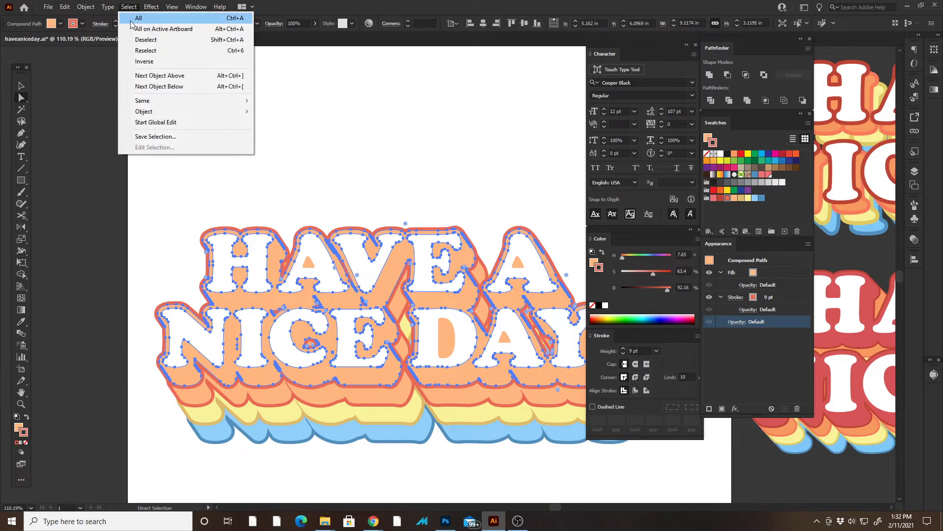
{"action": "mouse_move", "coordinate": [177, 102]}
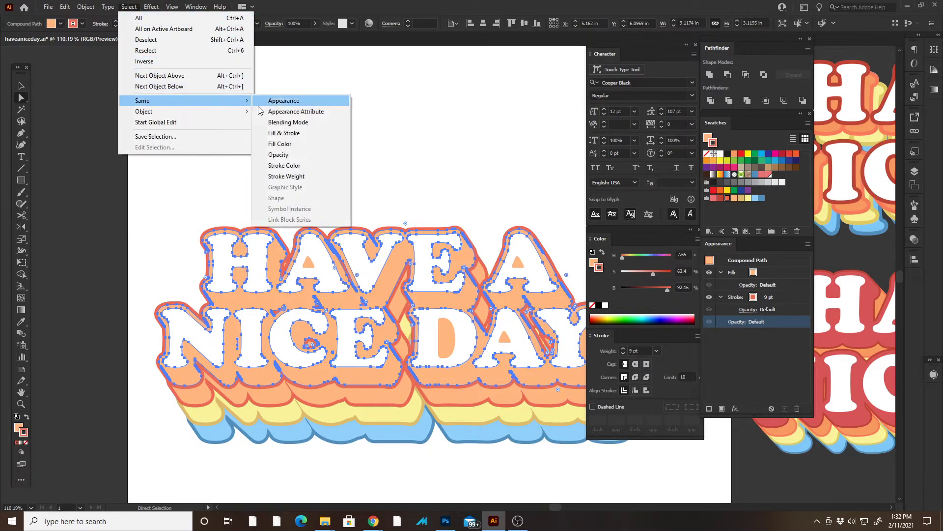
{"action": "left_click", "coordinate": [298, 134]}
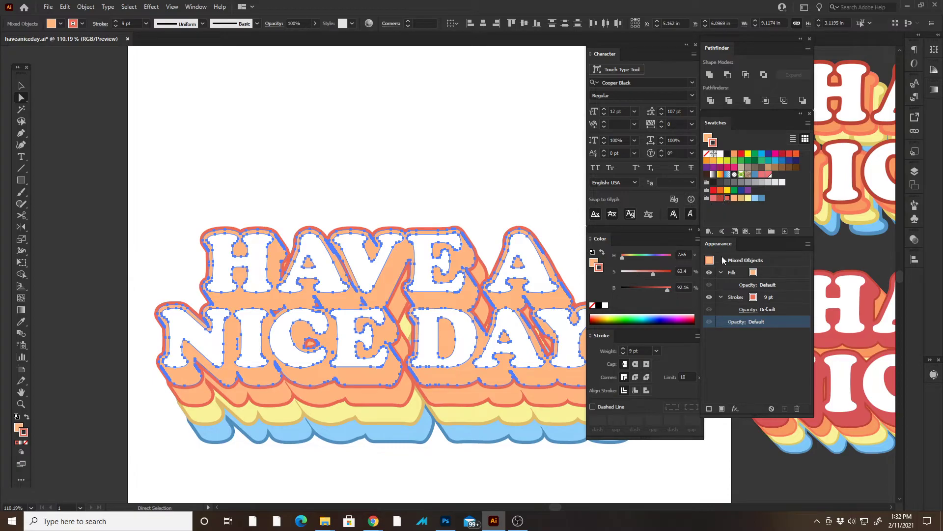
{"action": "left_click", "coordinate": [776, 273]}
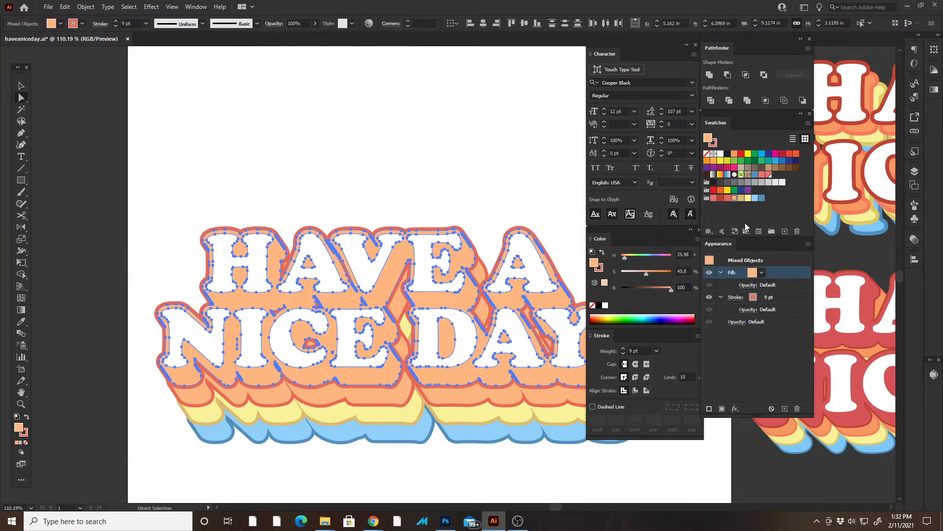
{"action": "left_click", "coordinate": [714, 198]}
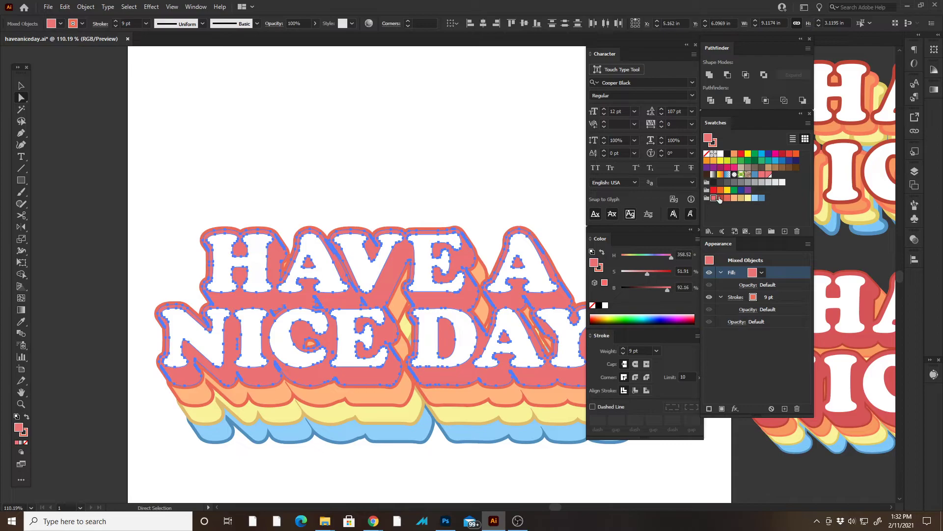
{"action": "left_click", "coordinate": [786, 298]}
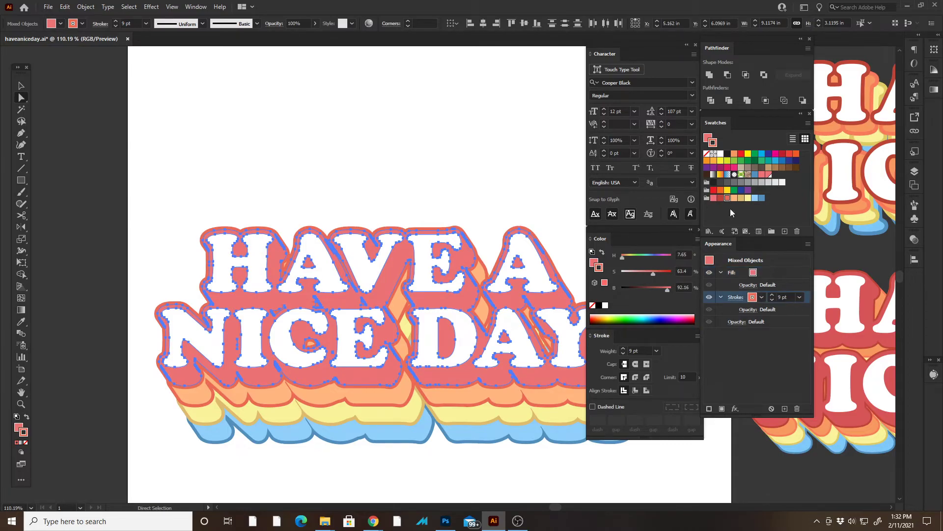
{"action": "left_click", "coordinate": [720, 198]}
{"action": "left_click", "coordinate": [438, 193]}
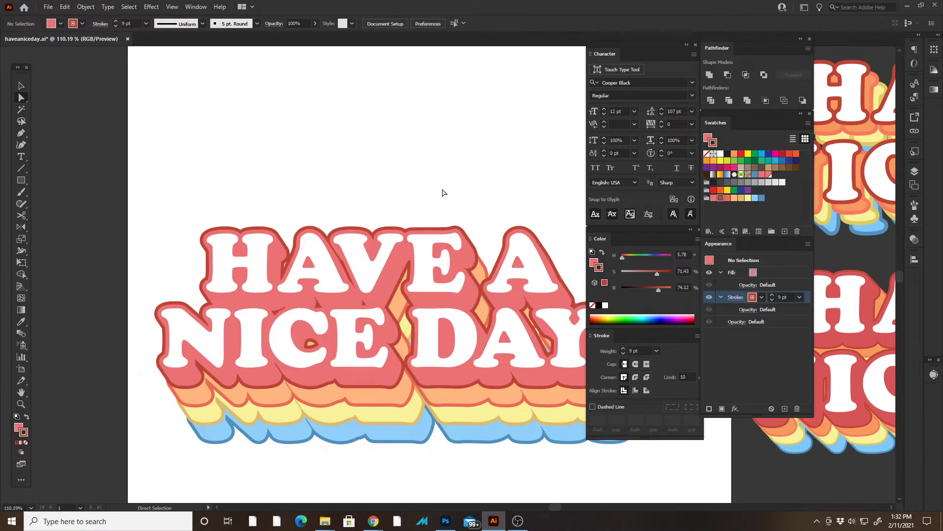
- Unlock all the lettering copies and move the whole stack up on the artboard toward the COOPER BLACK title
{"action": "key", "text": "Tab"}
{"action": "left_click_drag", "start_coordinate": [449, 192], "coordinate": [321, 195]}
{"action": "key", "text": "z"}
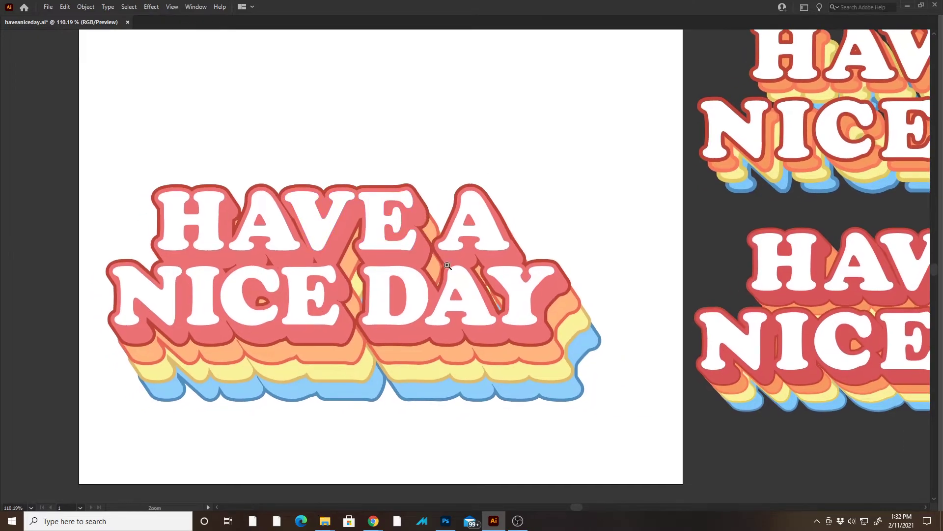
{"action": "left_click_drag", "start_coordinate": [444, 282], "coordinate": [497, 289]}
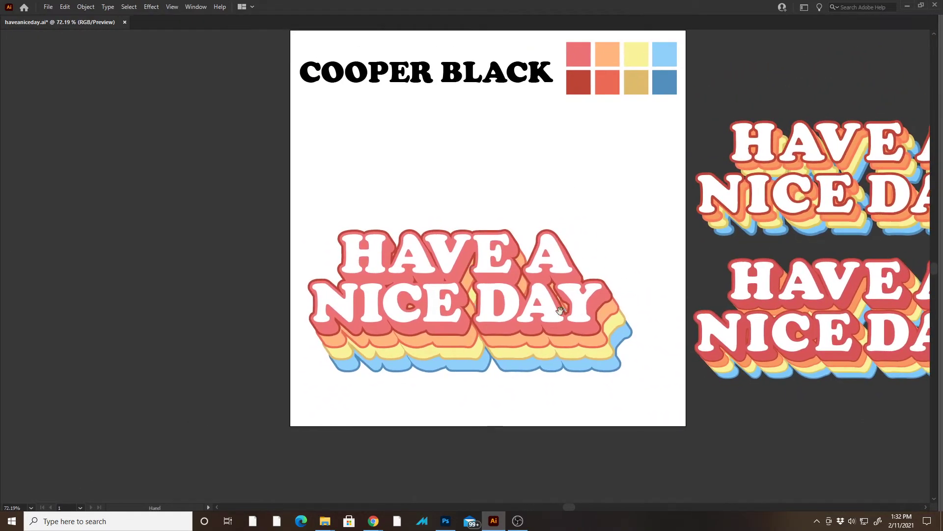
{"action": "left_click_drag", "start_coordinate": [570, 312], "coordinate": [521, 282]}
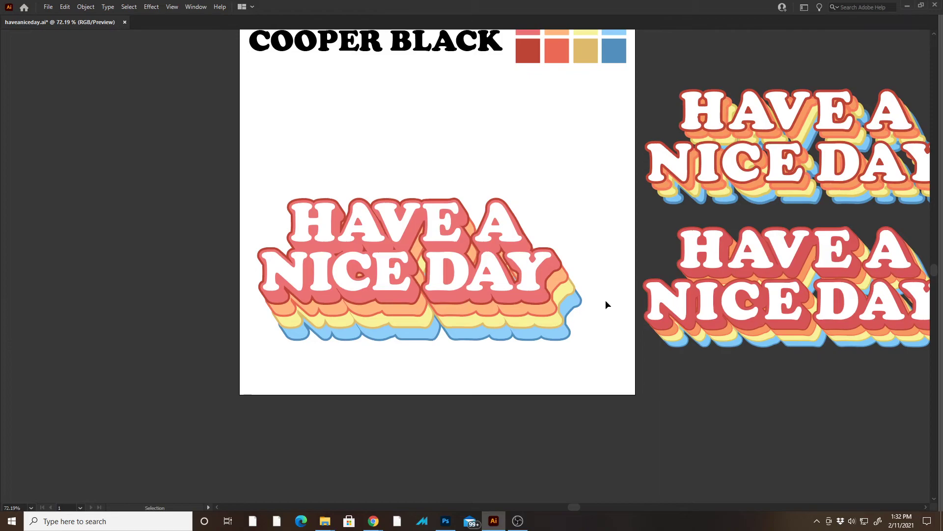
{"action": "scroll", "coordinate": [632, 308], "scroll_direction": "up", "scroll_amount": 1}
{"action": "left_click_drag", "start_coordinate": [130, 144], "coordinate": [588, 371]}
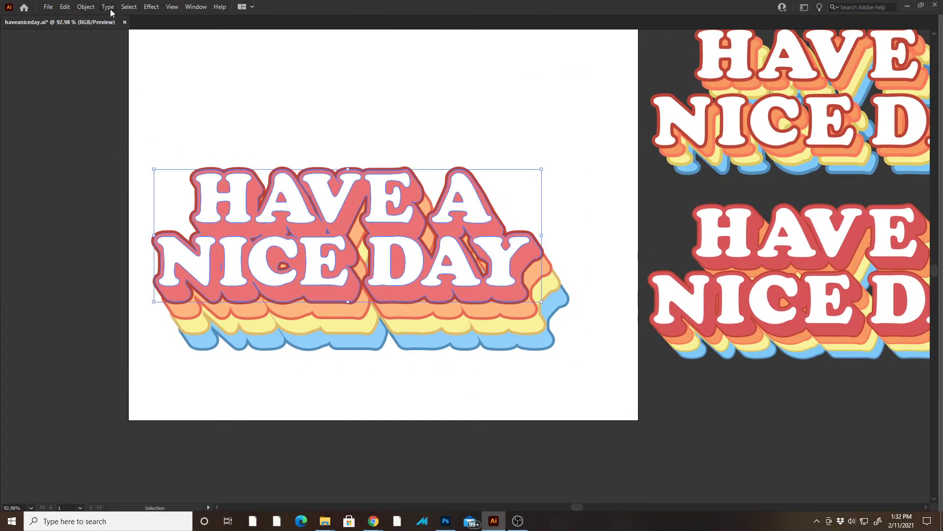
{"action": "left_click", "coordinate": [84, 8]}
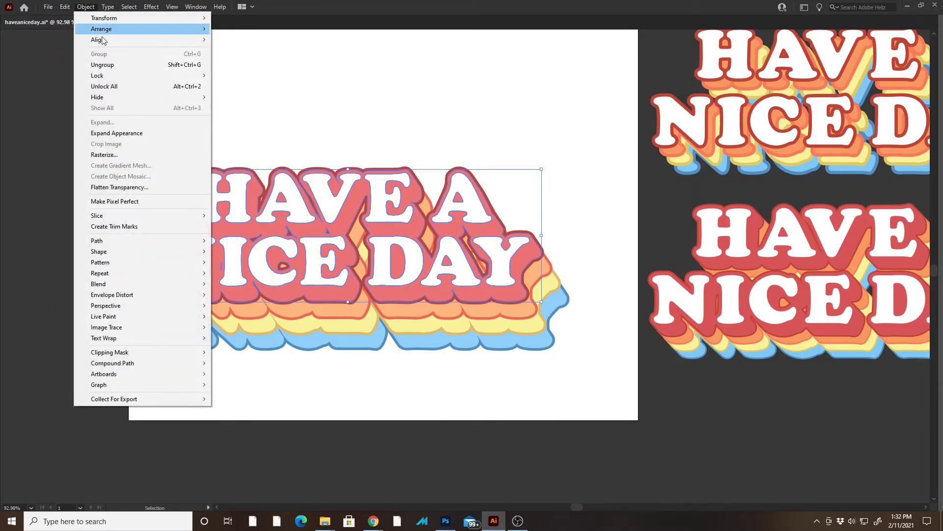
{"action": "left_click", "coordinate": [127, 86]}
{"action": "left_click_drag", "start_coordinate": [180, 128], "coordinate": [525, 334]}
{"action": "left_click", "coordinate": [512, 355]}
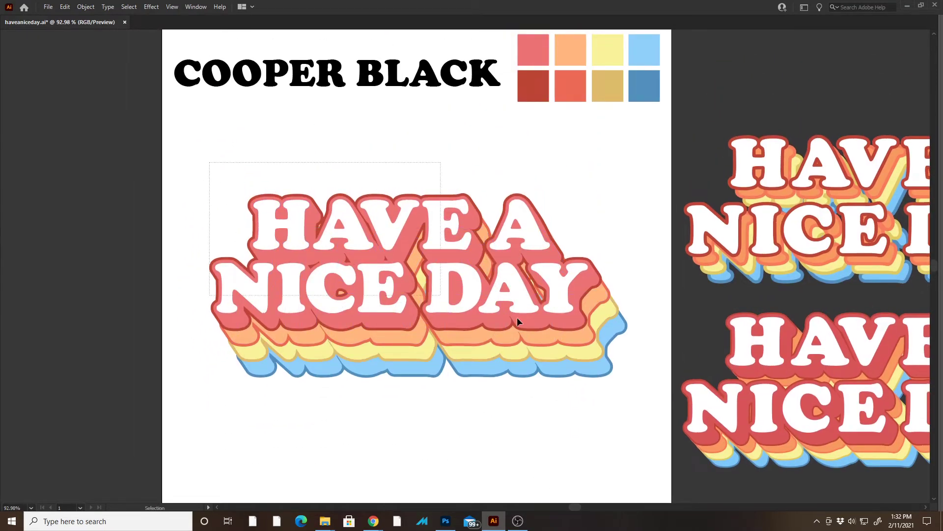
- Select the complete lettering stack, expand its appearance, and expand its fills and strokes into shapes
{"action": "left_click_drag", "start_coordinate": [517, 317], "coordinate": [639, 431]}
{"action": "left_click_drag", "start_coordinate": [592, 351], "coordinate": [574, 356]}
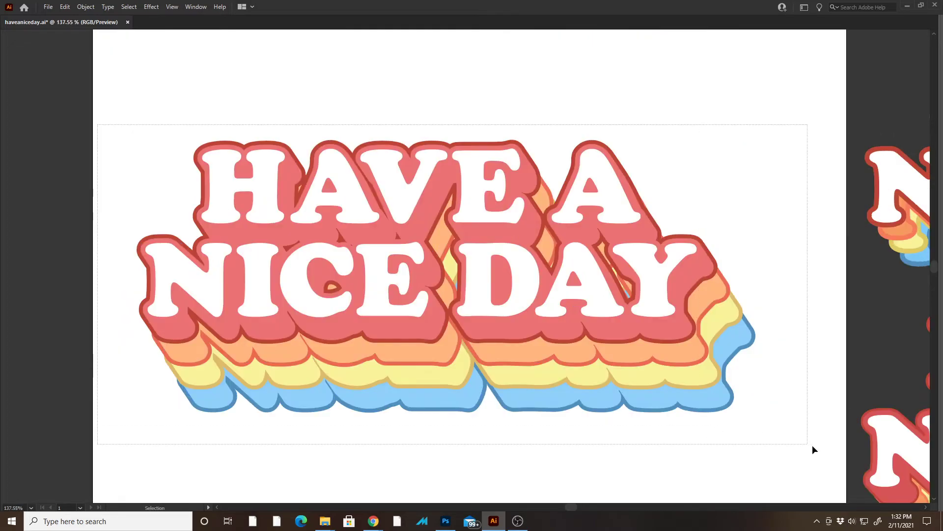
{"action": "left_click", "coordinate": [274, 158]}
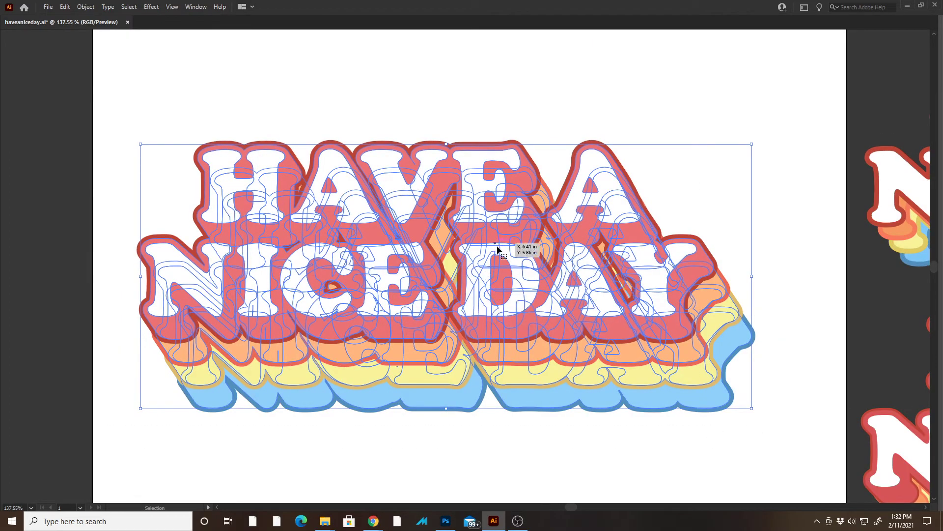
{"action": "key", "text": "Tab"}
{"action": "key", "text": "z"}
{"action": "left_click_drag", "start_coordinate": [428, 198], "coordinate": [414, 180]}
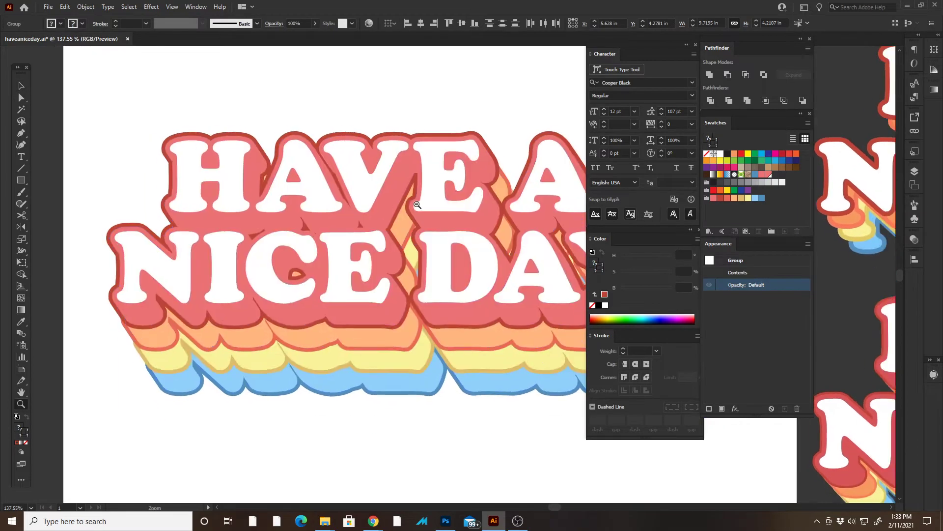
{"action": "left_click_drag", "start_coordinate": [423, 219], "coordinate": [393, 219]}
{"action": "left_click", "coordinate": [85, 7]}
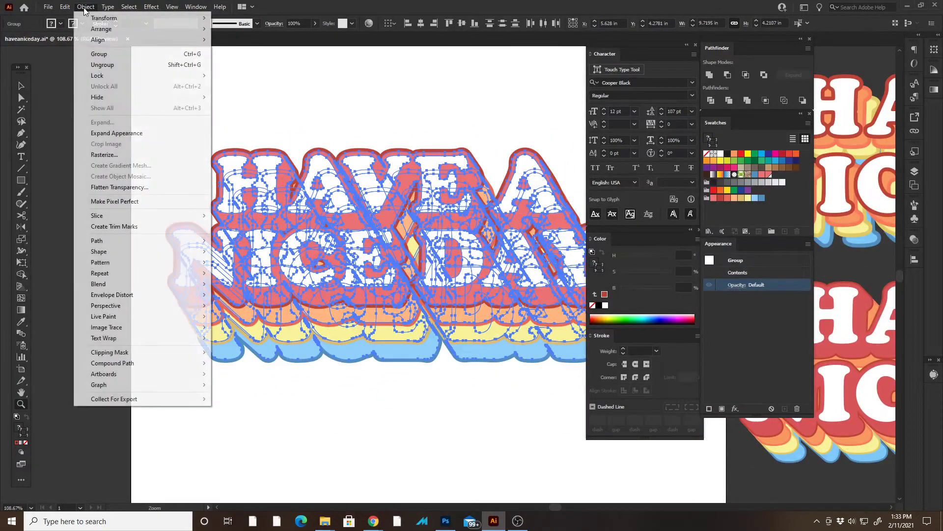
{"action": "left_click", "coordinate": [134, 134]}
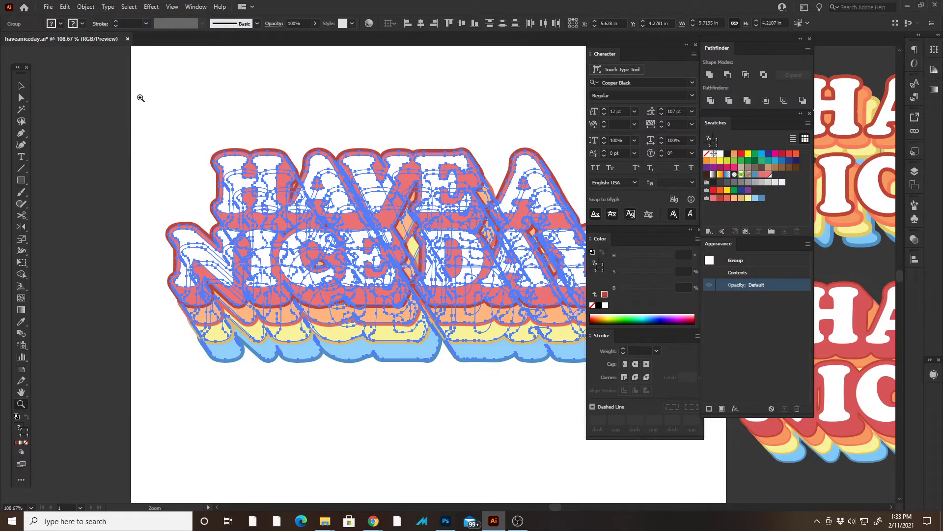
{"action": "left_click", "coordinate": [88, 7]}
{"action": "left_click", "coordinate": [125, 122]}
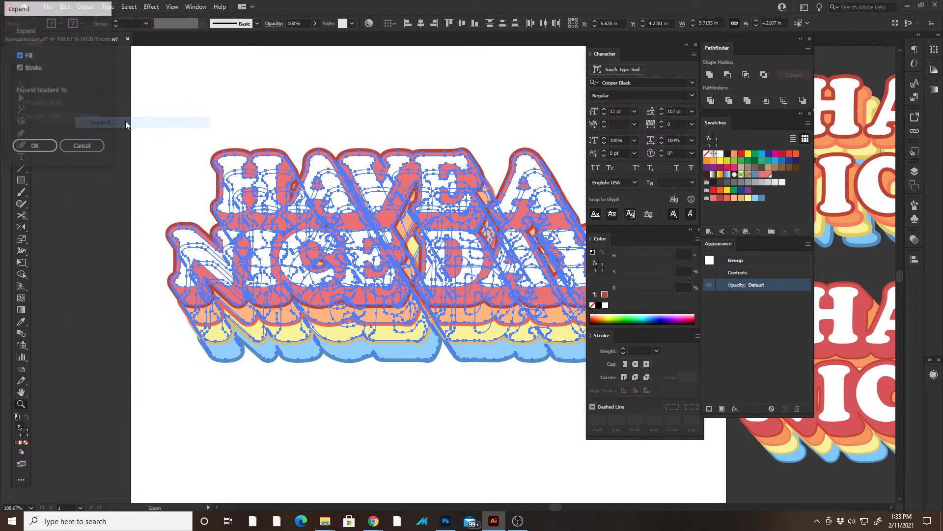
{"action": "left_click", "coordinate": [33, 144]}
- Merge the expanded lettering stack with the Pathfinder Merge operation to remove the overlapping hidden paths
{"action": "left_click_drag", "start_coordinate": [253, 139], "coordinate": [524, 277]}
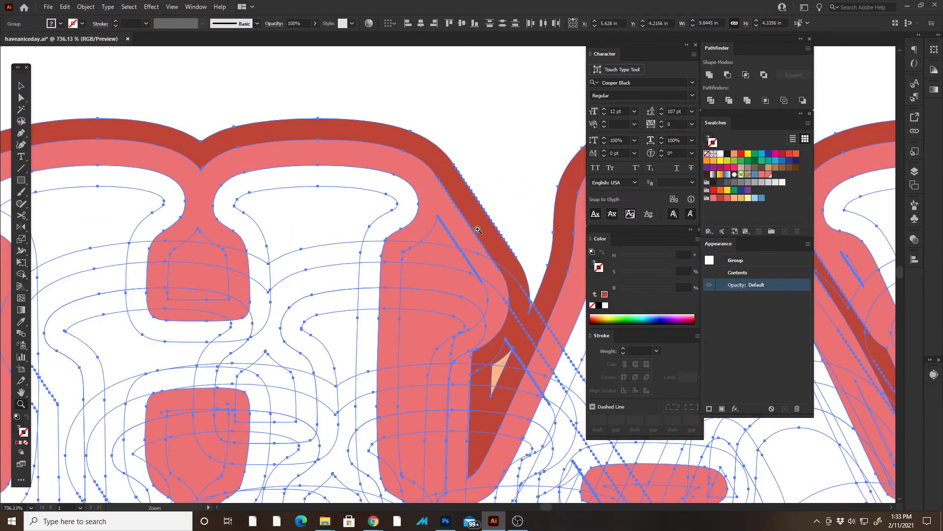
{"action": "scroll", "coordinate": [424, 276], "scroll_direction": "down", "scroll_amount": 10}
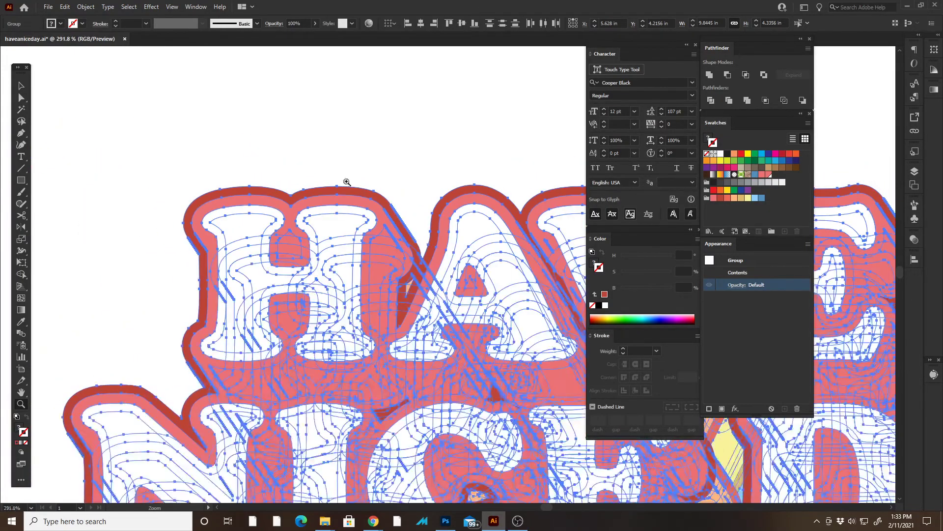
{"action": "left_click_drag", "start_coordinate": [390, 245], "coordinate": [230, 189]}
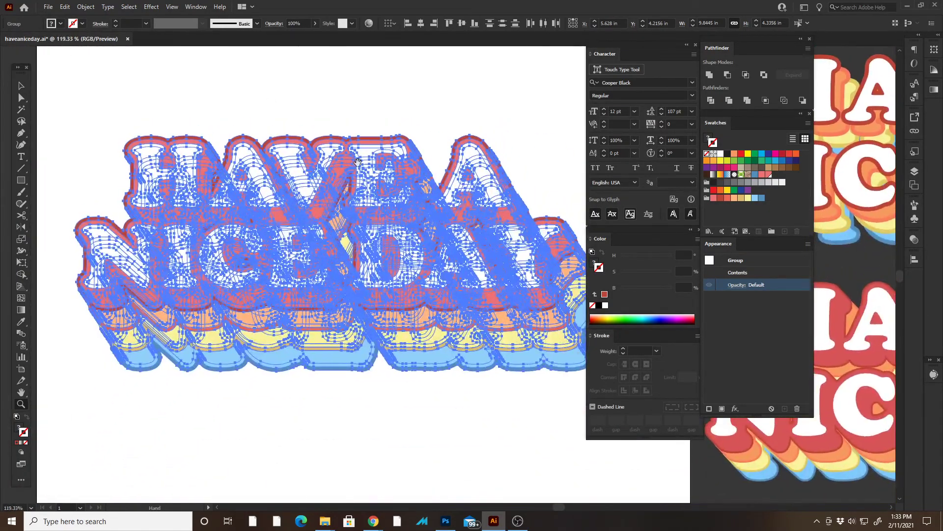
{"action": "left_click", "coordinate": [748, 100]}
{"action": "left_click_drag", "start_coordinate": [210, 230], "coordinate": [221, 200]}
{"action": "left_click_drag", "start_coordinate": [236, 242], "coordinate": [217, 246]}
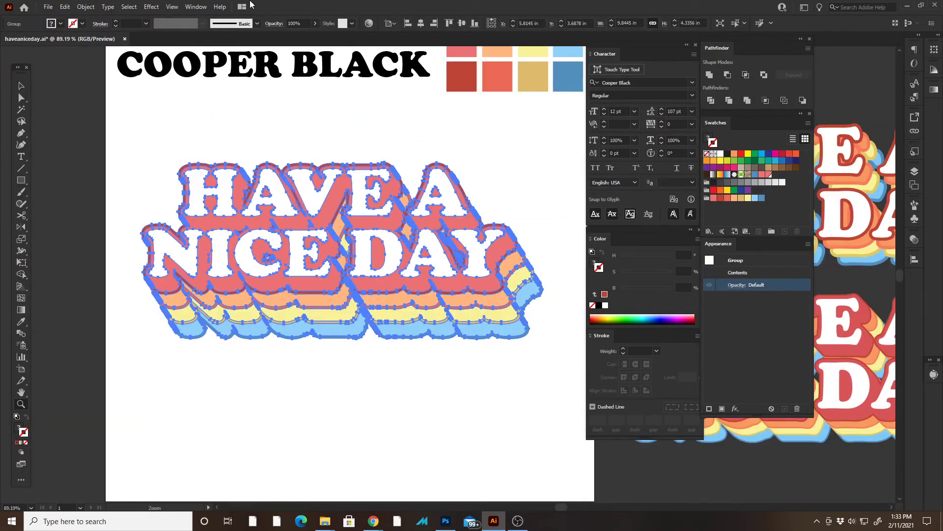
- Examine the merged lettering's paths up close in outline view with everything deselected
{"action": "left_click", "coordinate": [173, 7]}
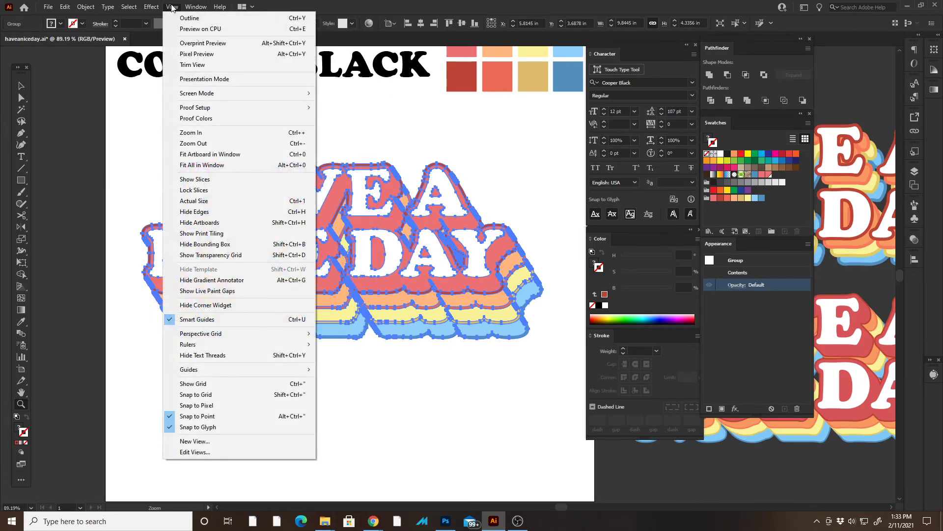
{"action": "left_click", "coordinate": [190, 18]}
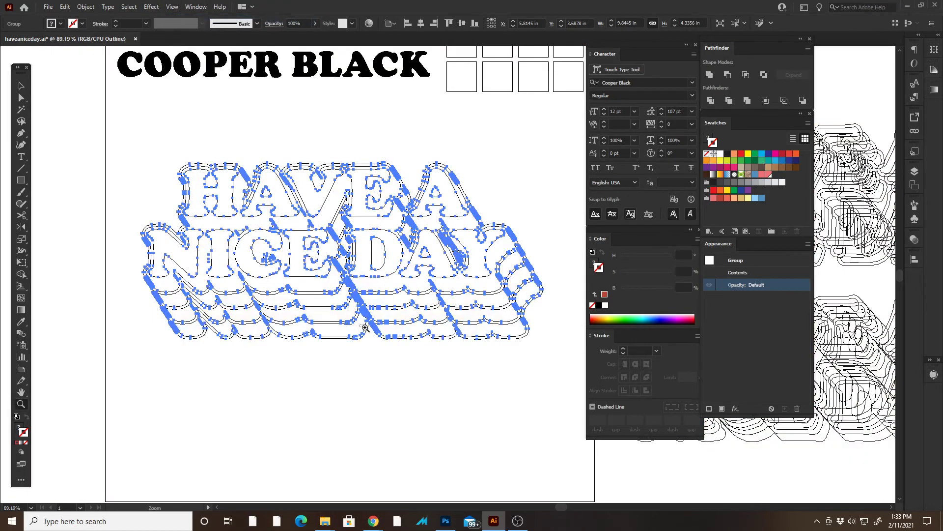
{"action": "scroll", "coordinate": [364, 326], "scroll_direction": "up", "scroll_amount": 11}
{"action": "key", "text": "ctrl+minus"}
{"action": "key", "text": "ctrl+minus"}
{"action": "key", "text": "ctrl+minus"}
{"action": "key", "text": "ctrl+minus"}
{"action": "key", "text": "ctrl+minus"}
{"action": "key", "text": "ctrl+minus"}
{"action": "key", "text": "ctrl+minus"}
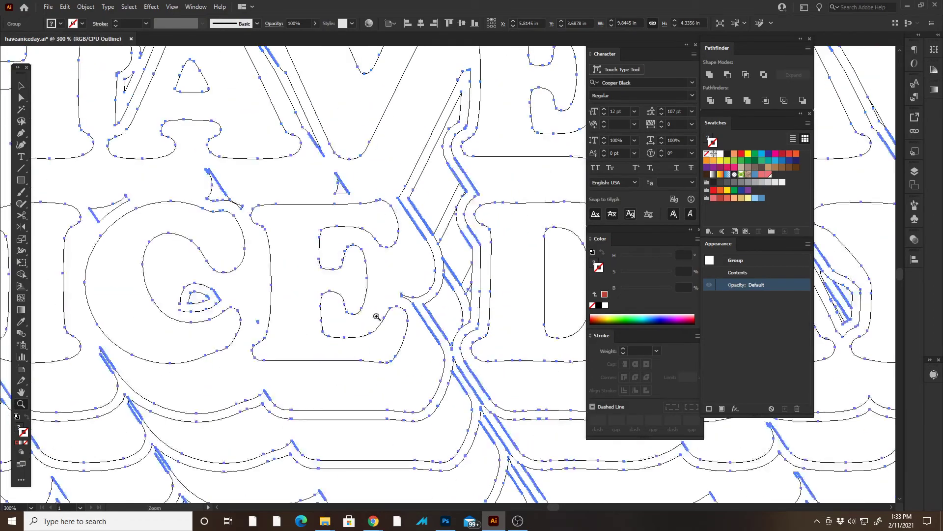
{"action": "left_click_drag", "start_coordinate": [189, 103], "coordinate": [309, 289]}
{"action": "key", "text": "v"}
{"action": "left_click", "coordinate": [237, 122]}
{"action": "left_click_drag", "start_coordinate": [226, 246], "coordinate": [362, 206]}
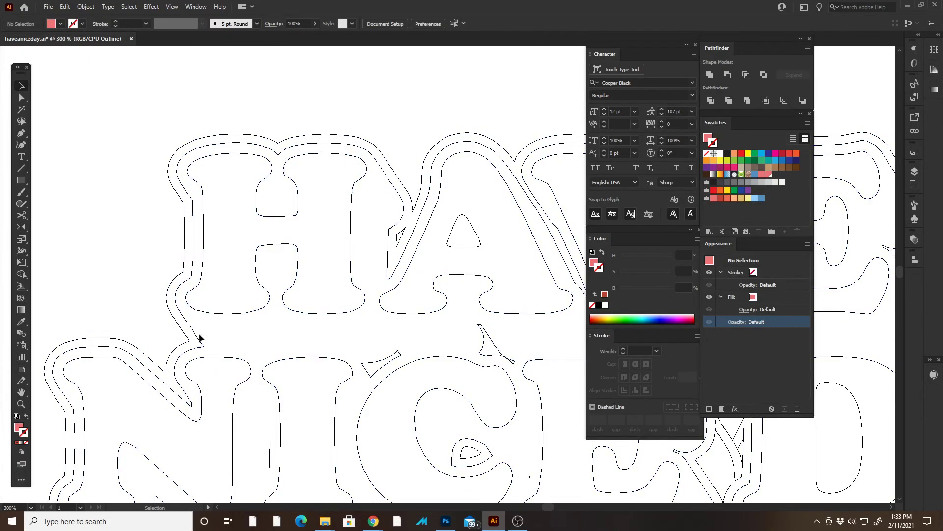
{"action": "left_click_drag", "start_coordinate": [273, 265], "coordinate": [224, 115]}
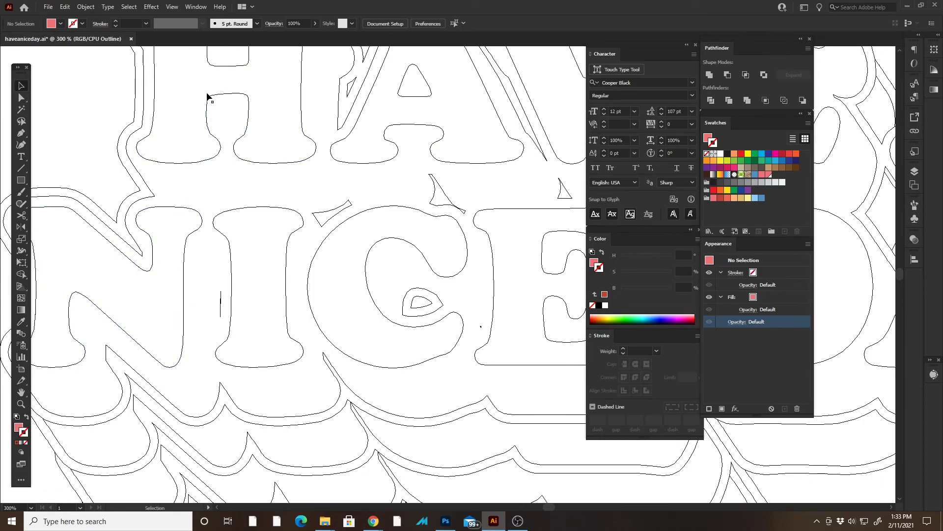
- Switch the artwork from outline view back to the full-color preview
{"action": "key", "text": "ctrl+minus"}
{"action": "key", "text": "ctrl+minus"}
{"action": "left_click_drag", "start_coordinate": [297, 163], "coordinate": [172, 176]}
{"action": "left_click", "coordinate": [151, 7]}
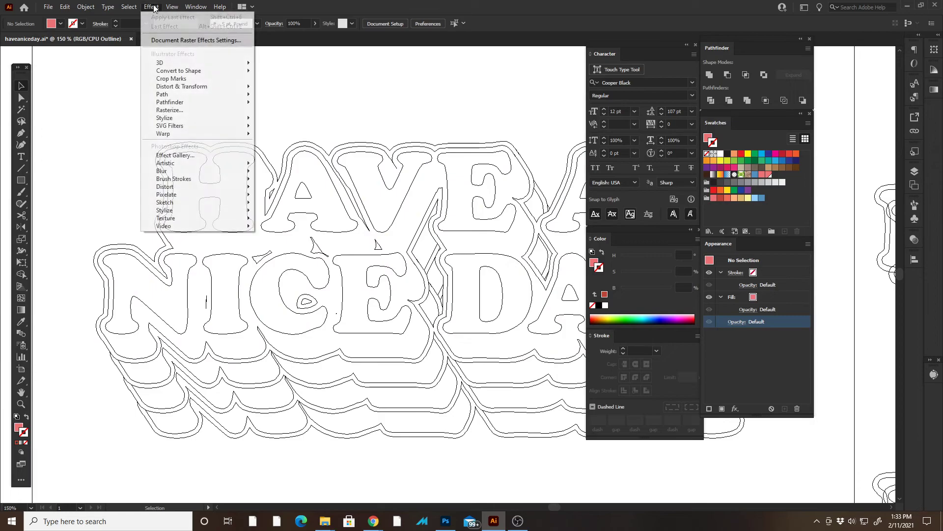
{"action": "mouse_move", "coordinate": [170, 5]}
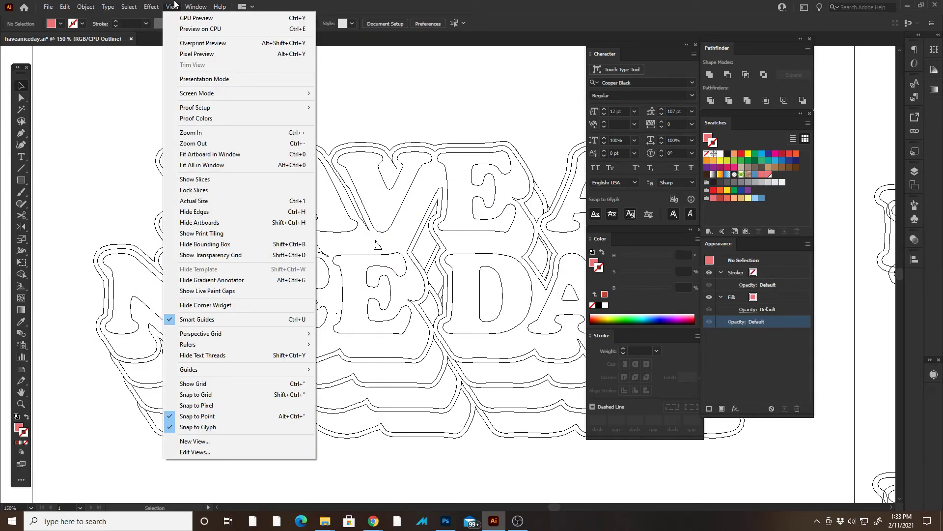
{"action": "left_click", "coordinate": [189, 29]}
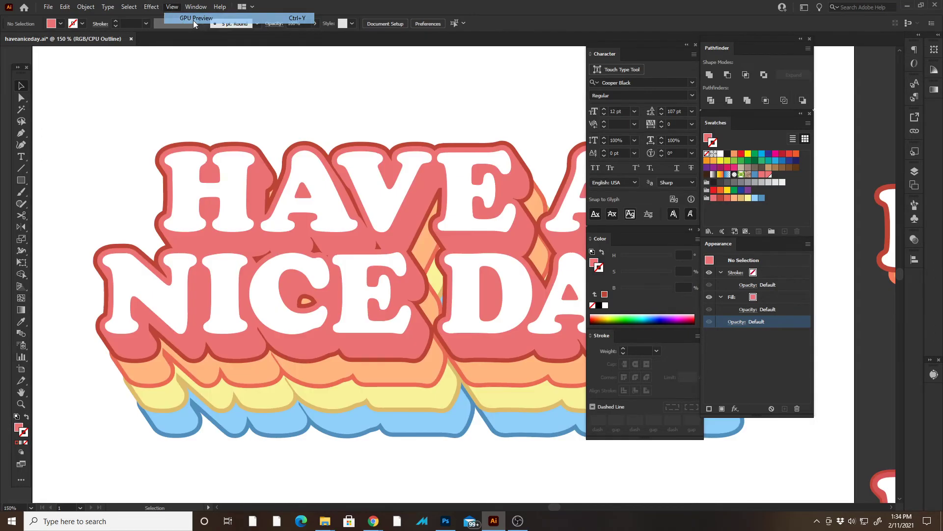
- Move the merged lettering directly beneath the COOPER BLACK title and place the separately outlined first version below it on the artboard
{"action": "key", "text": "Tab"}
{"action": "left_click_drag", "start_coordinate": [725, 465], "coordinate": [533, 228]}
{"action": "left_click_drag", "start_coordinate": [412, 266], "coordinate": [695, 379]}
{"action": "left_click_drag", "start_coordinate": [663, 330], "coordinate": [664, 292]}
{"action": "left_click", "coordinate": [737, 332]}
{"action": "left_click_drag", "start_coordinate": [760, 177], "coordinate": [577, 418]}
{"action": "left_click", "coordinate": [737, 263]}
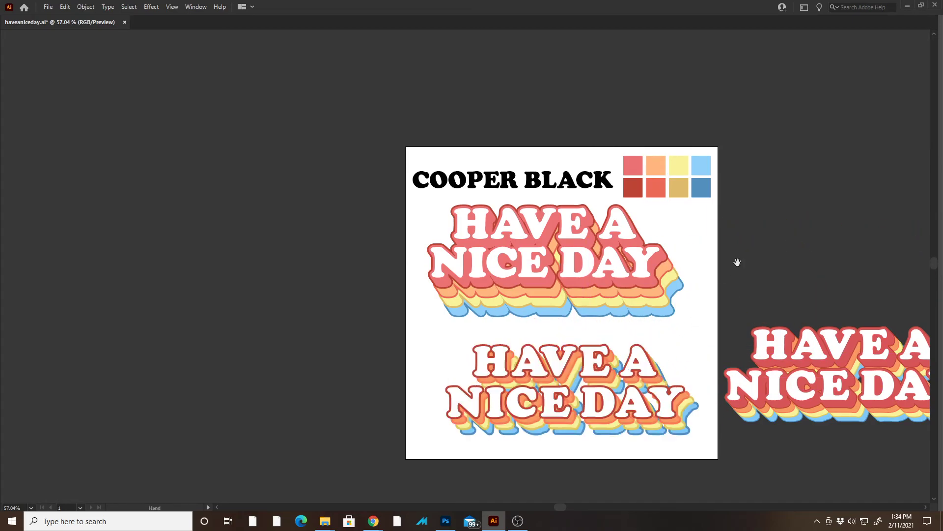
- Compare the two HAVE A NICE DAY versions on the artboard at closer range
{"action": "left_click_drag", "start_coordinate": [698, 267], "coordinate": [601, 234]}
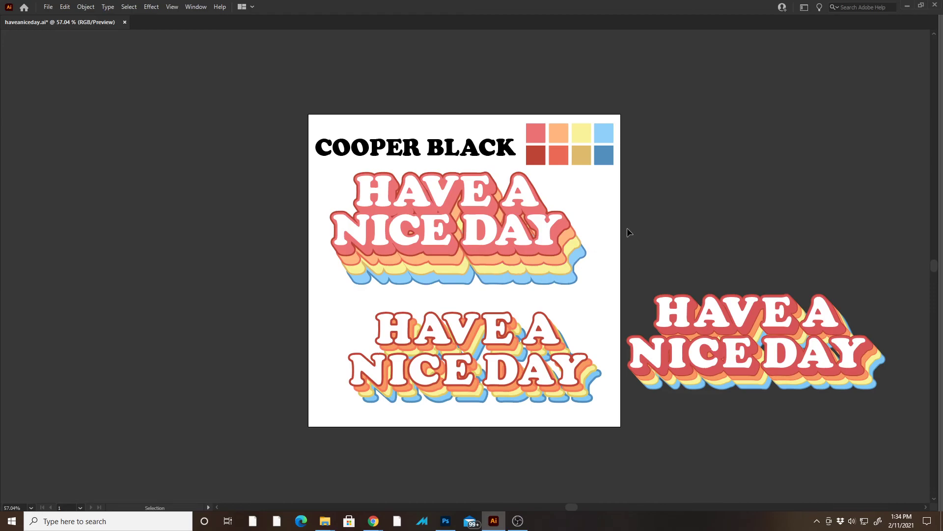
{"action": "key", "text": "z"}
{"action": "left_click", "coordinate": [595, 299]}
{"action": "left_click_drag", "start_coordinate": [453, 292], "coordinate": [533, 331]}
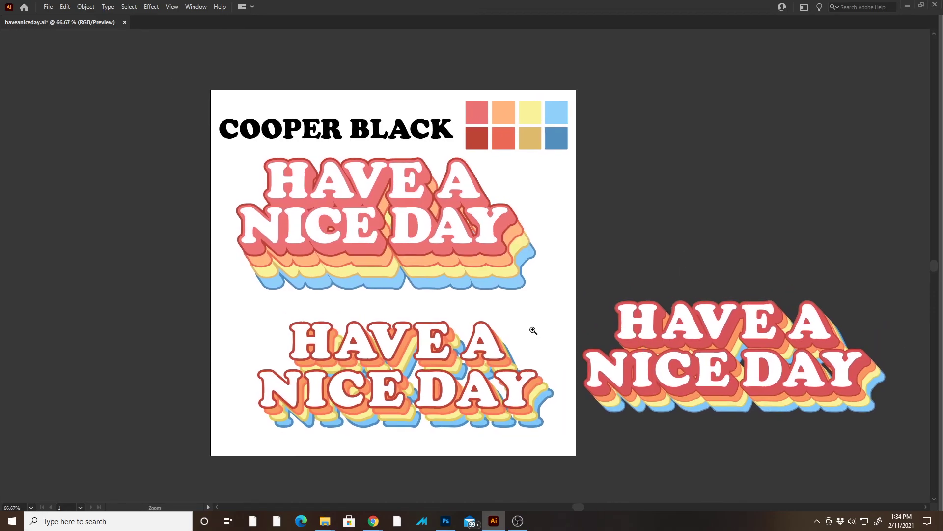
{"action": "left_click", "coordinate": [533, 330]}
{"action": "left_click_drag", "start_coordinate": [434, 244], "coordinate": [576, 279]}
{"action": "key", "text": "v"}
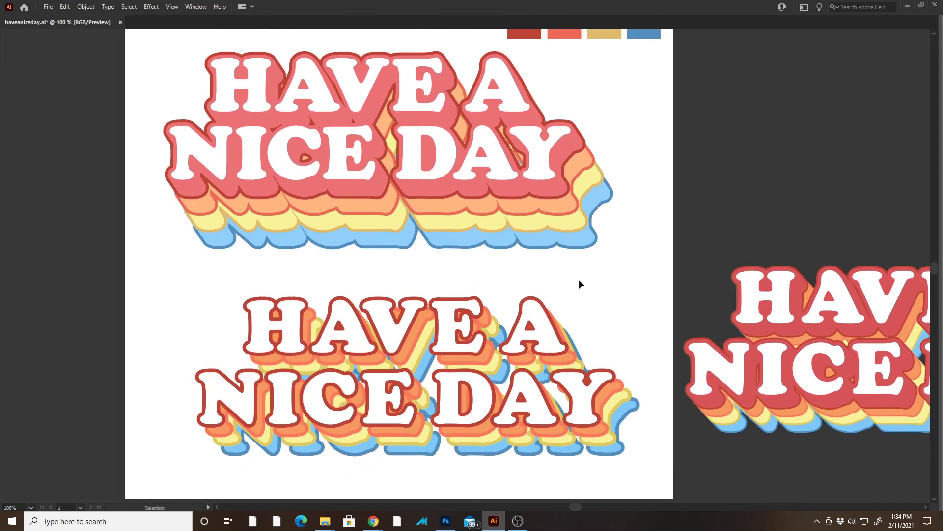